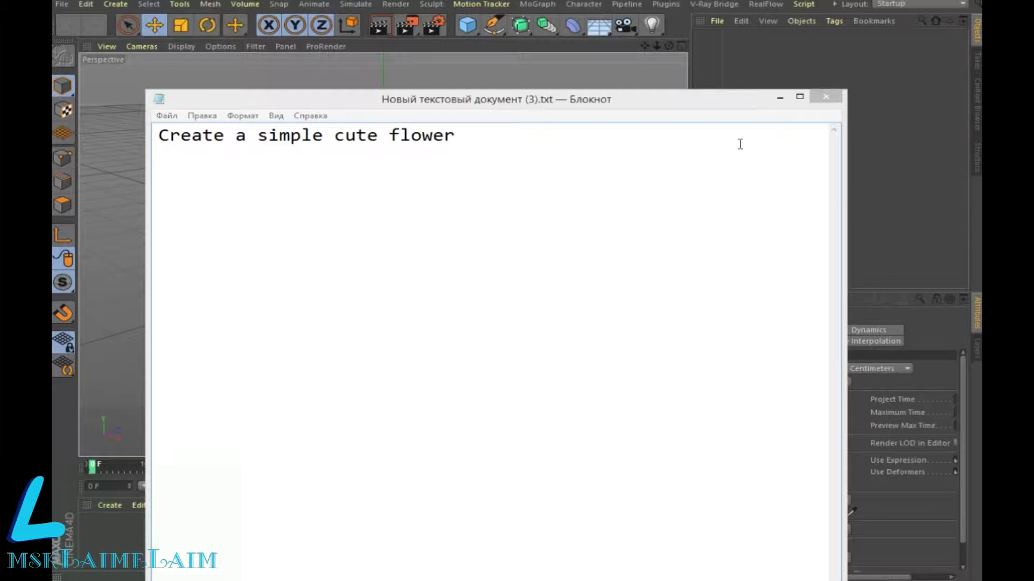
Step: Minimize the Notepad note to reveal the empty Cinema 4D scene
left_click(779, 97)
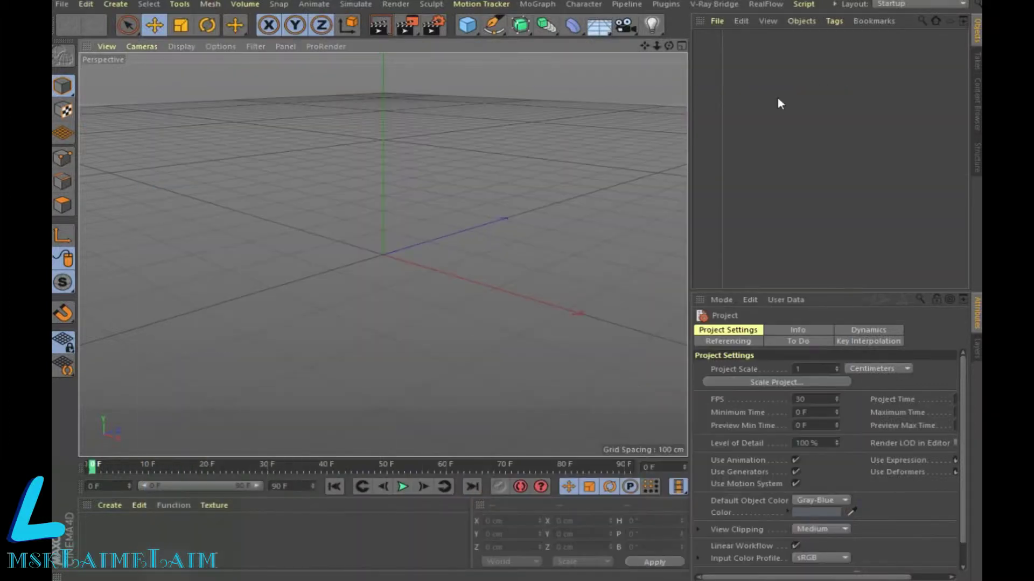
Step: Add a cylinder with a 10 cm radius and 513 cm height
left_click(467, 26)
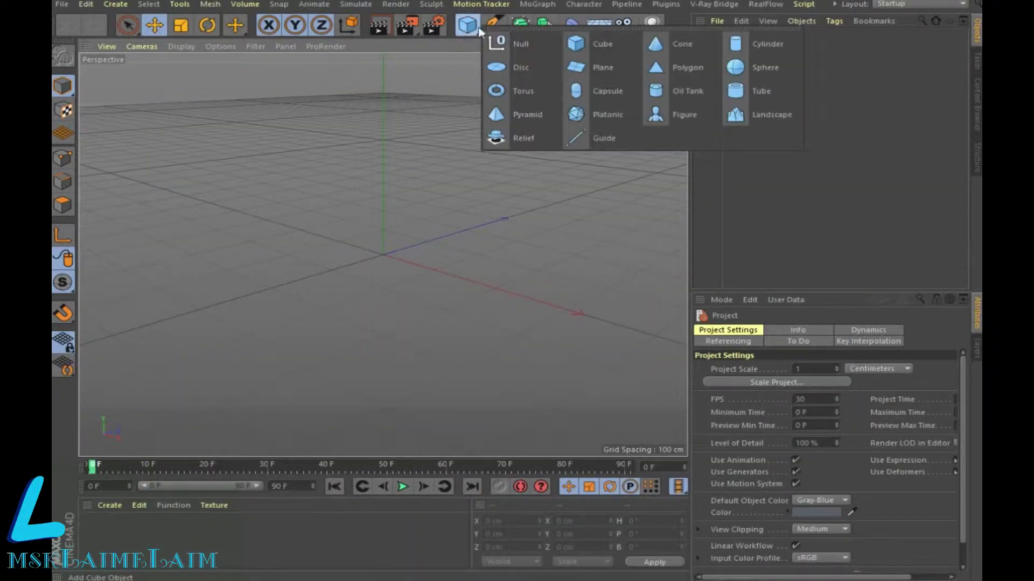
left_click(742, 51)
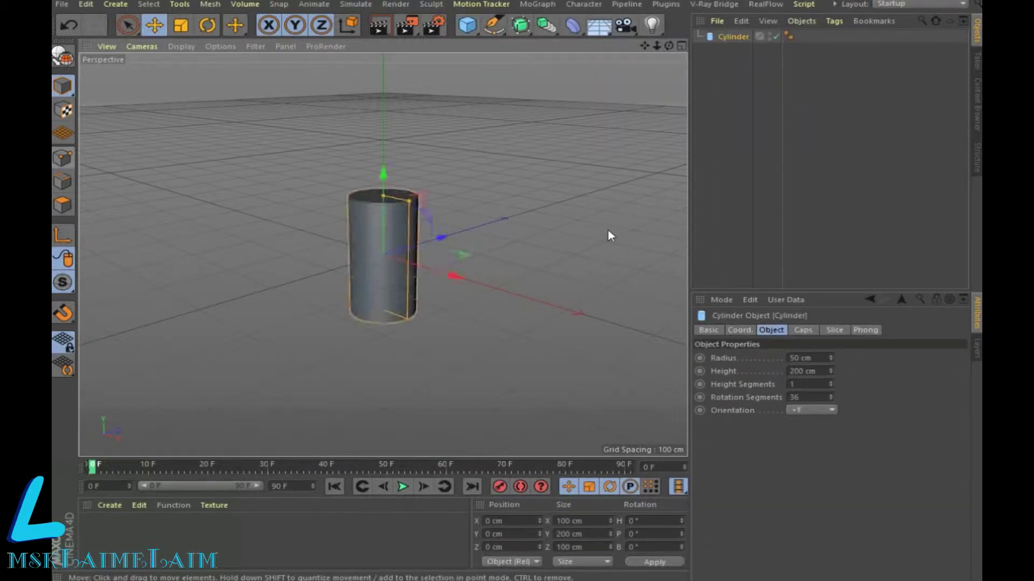
double_click(800, 356)
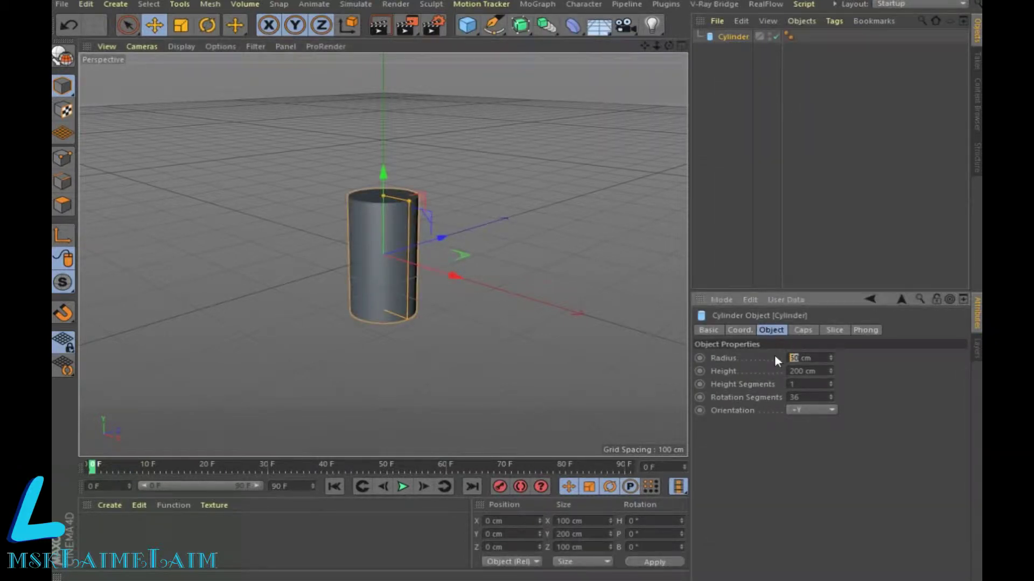
type("10")
key("Return")
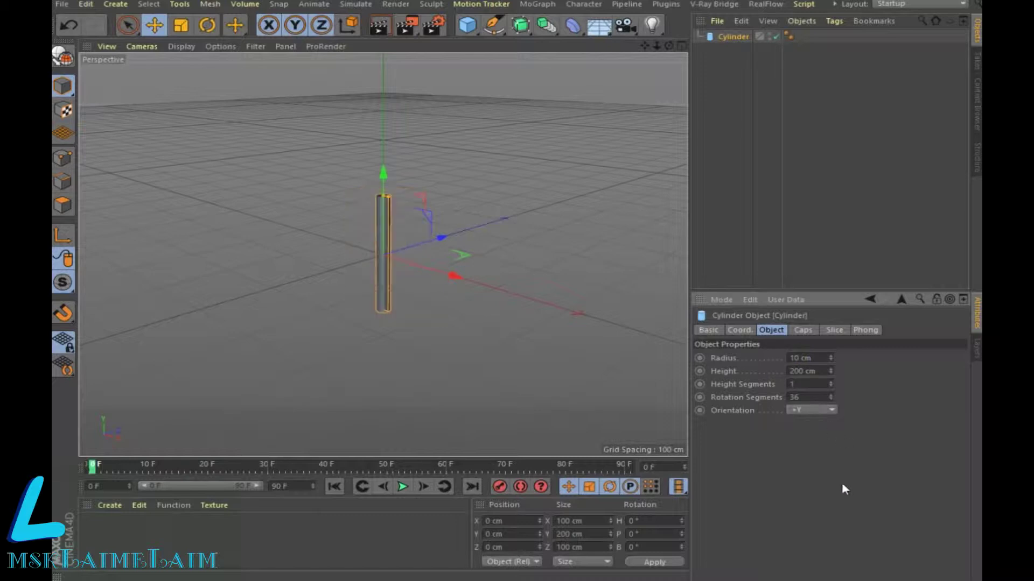
left_click_drag(832, 376, 55, 444)
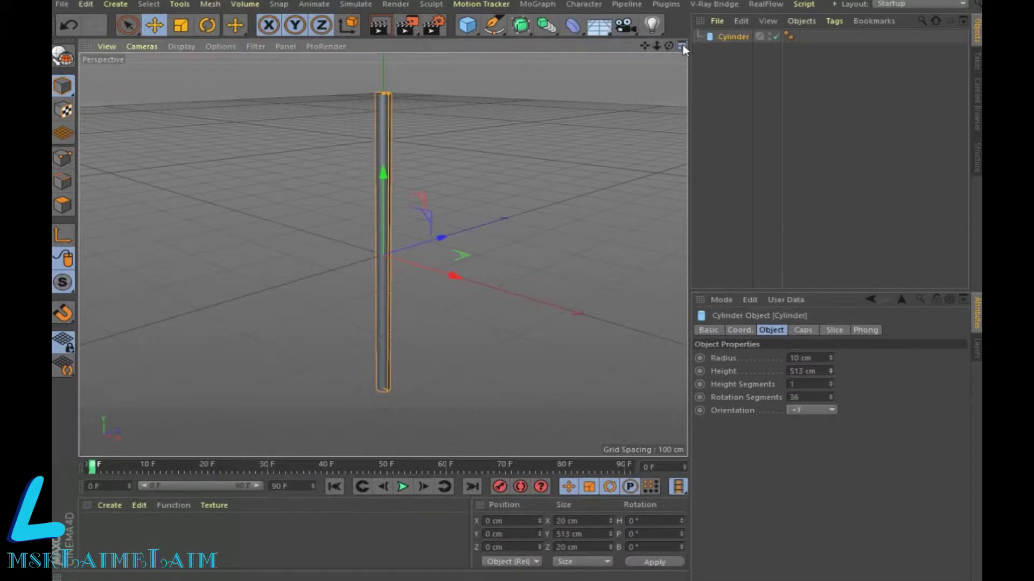
Step: In the front view, raise the cylinder so its base rests on the ground
middle_click(671, 152)
middle_click(678, 257)
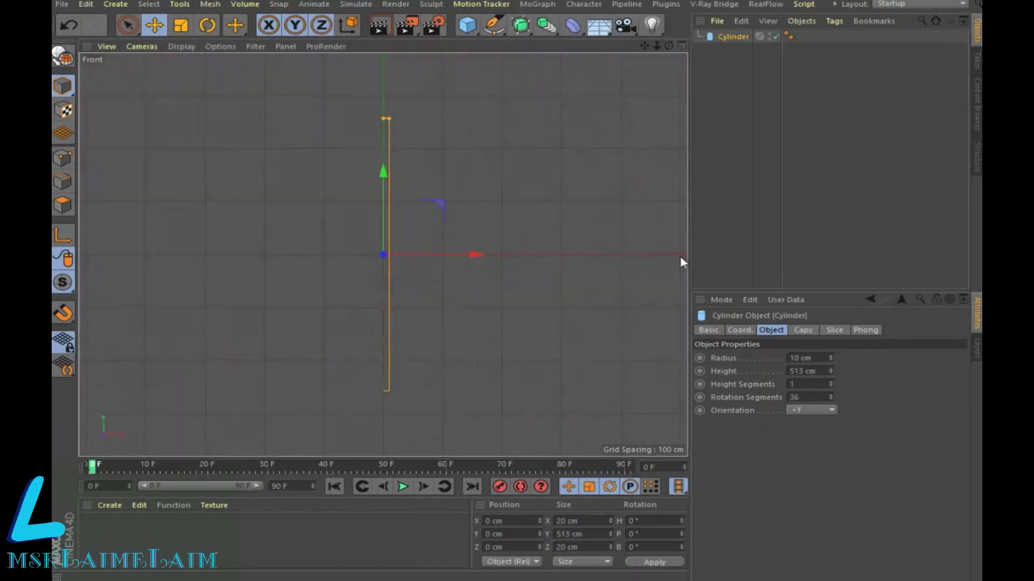
left_click_drag(384, 170, 383, 31)
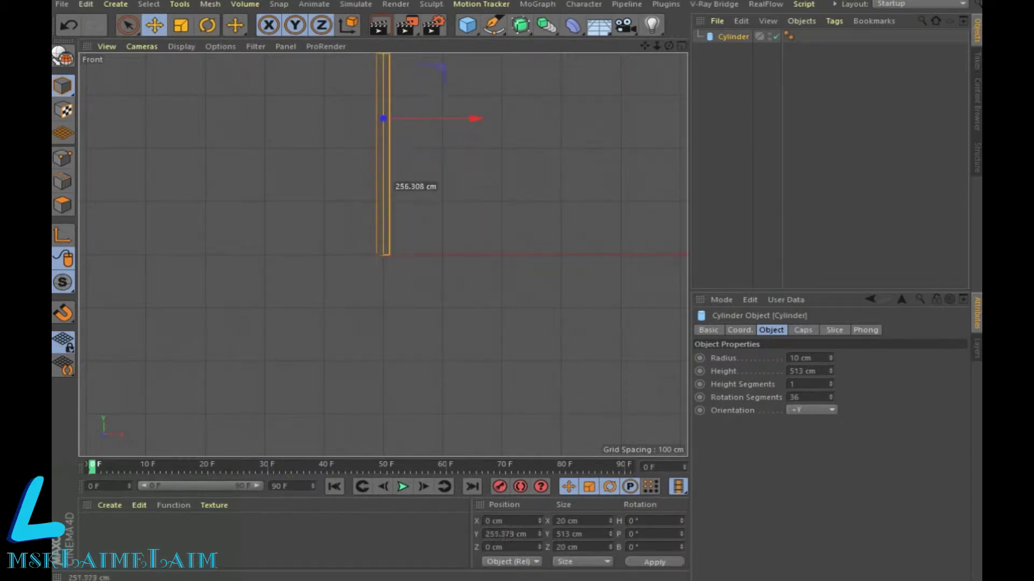
left_click_drag(383, 115, 383, 118)
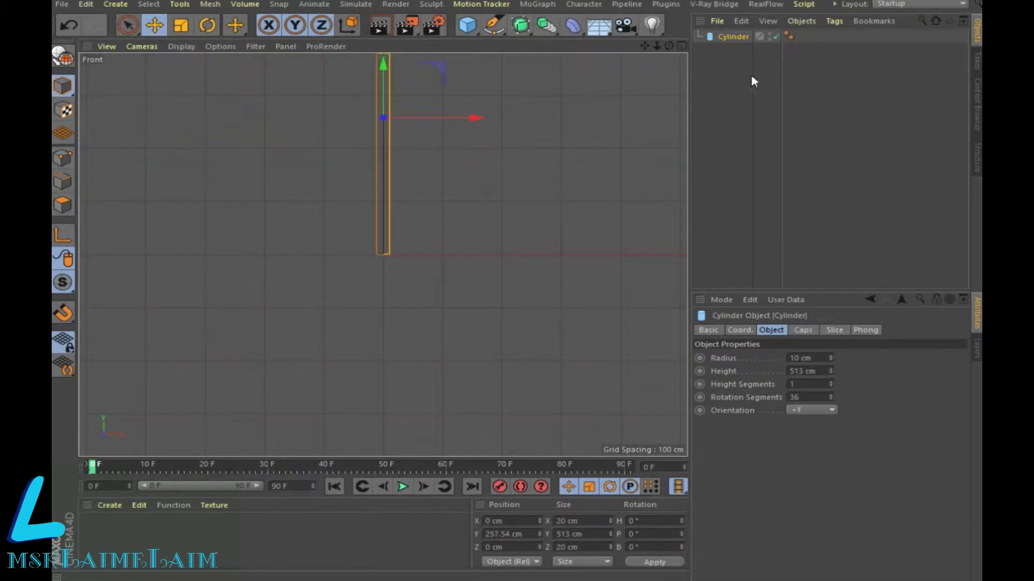
Step: Make the cylinder editable and switch to Polygon mode
left_click(62, 57)
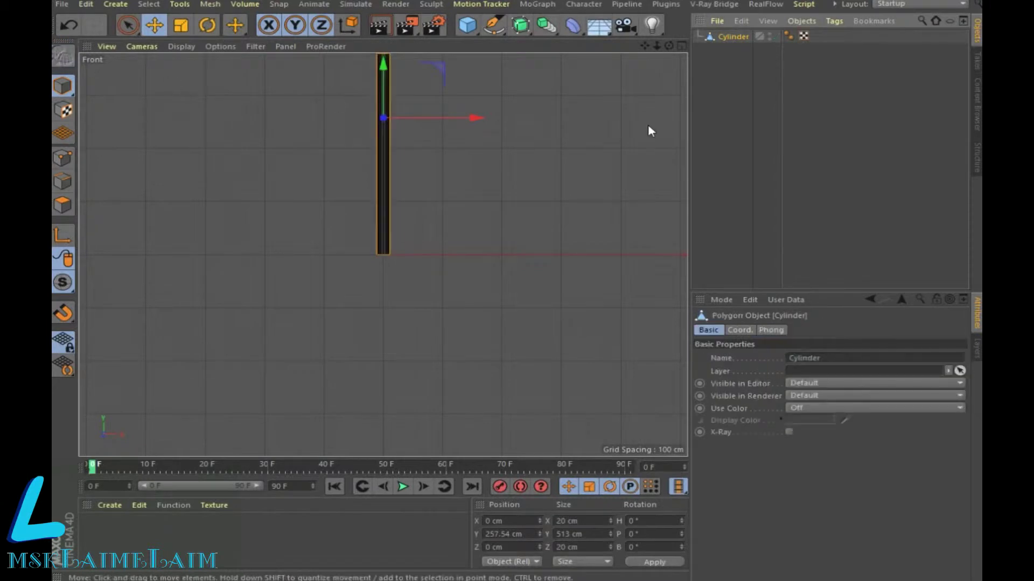
left_click(682, 46)
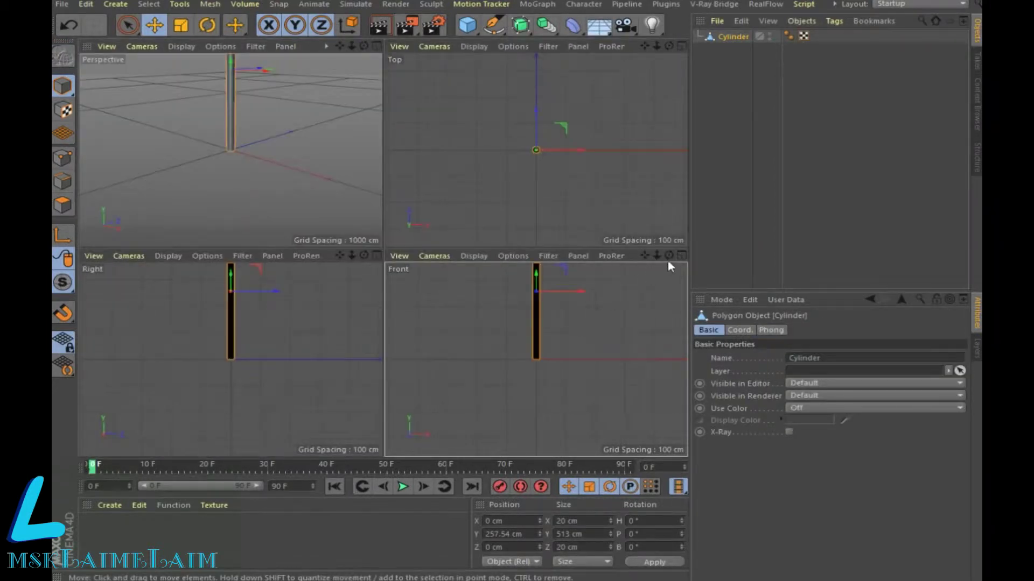
left_click(681, 255)
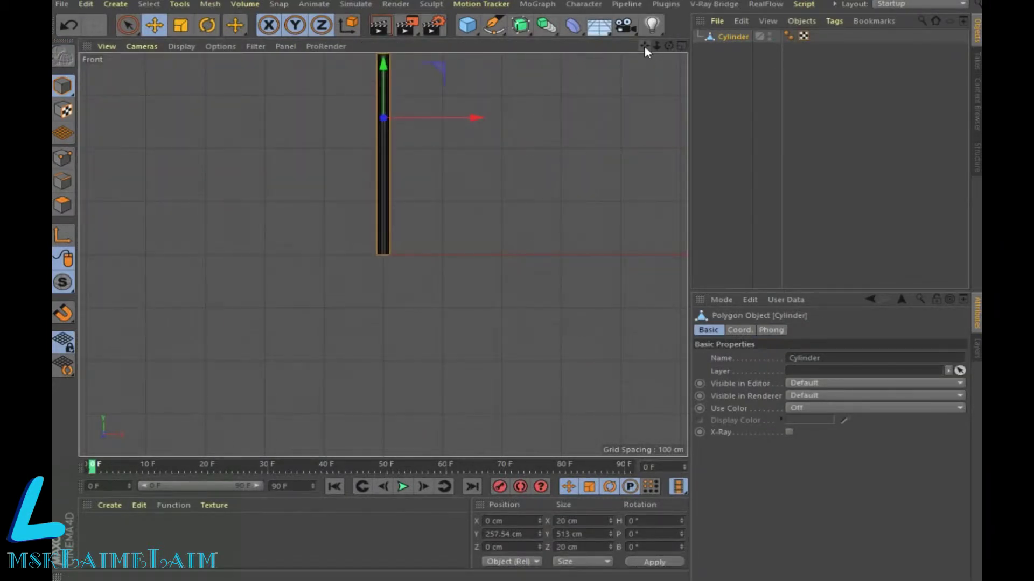
left_click_drag(644, 46, 194, 141)
left_click(59, 206)
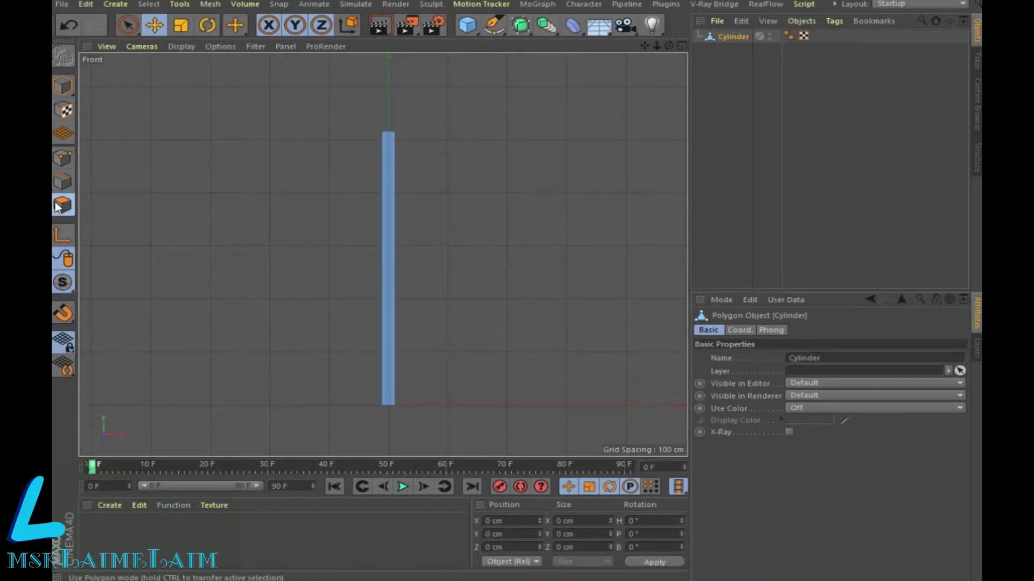
Step: Place four horizontal loop cuts near the stem's top with Loop/Path Cut
left_click(384, 303)
right_click(385, 303)
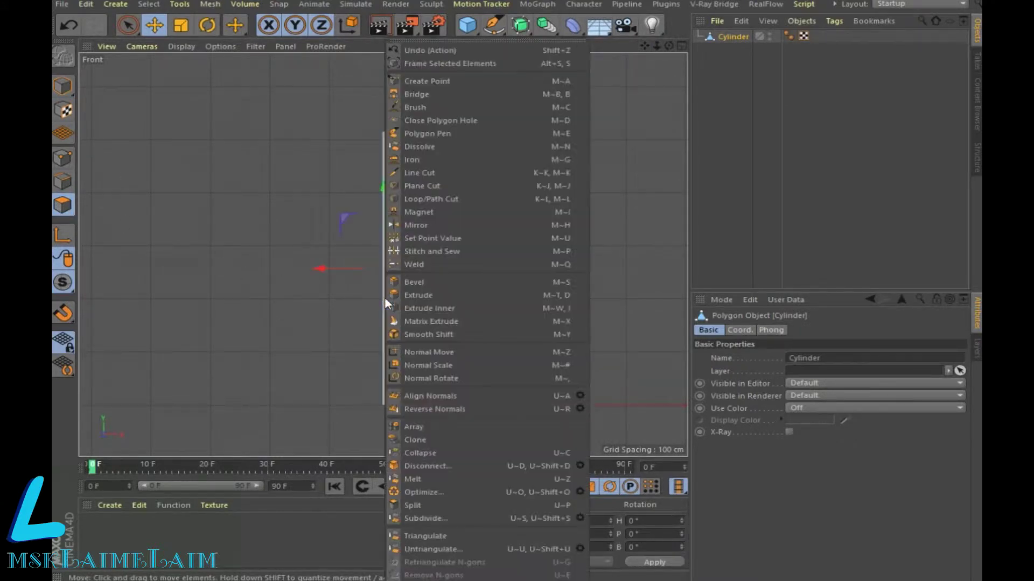
left_click(463, 200)
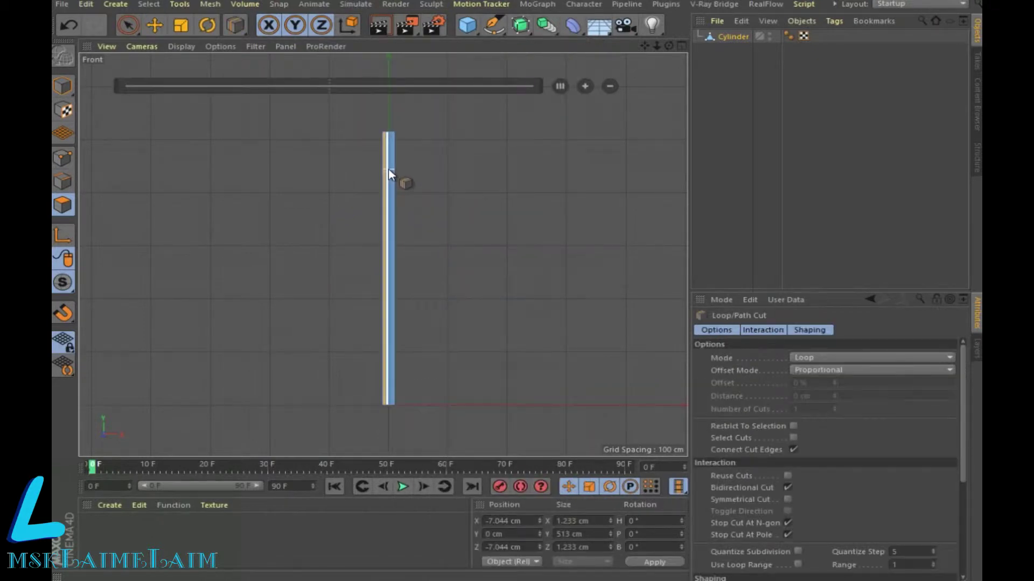
scroll(394, 171, "up", 5)
scroll(394, 171, "up", 3)
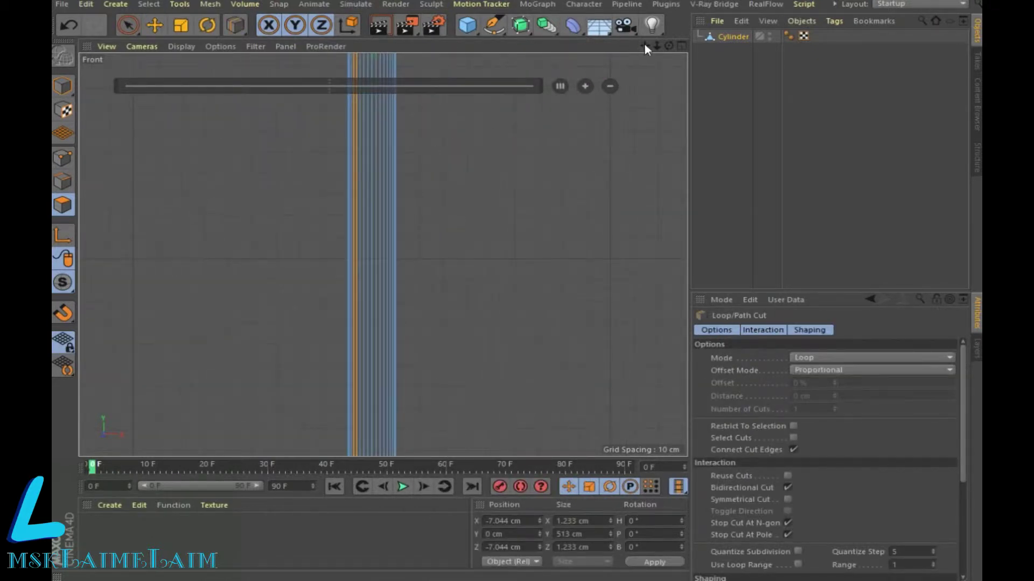
left_click_drag(645, 45, 382, 253)
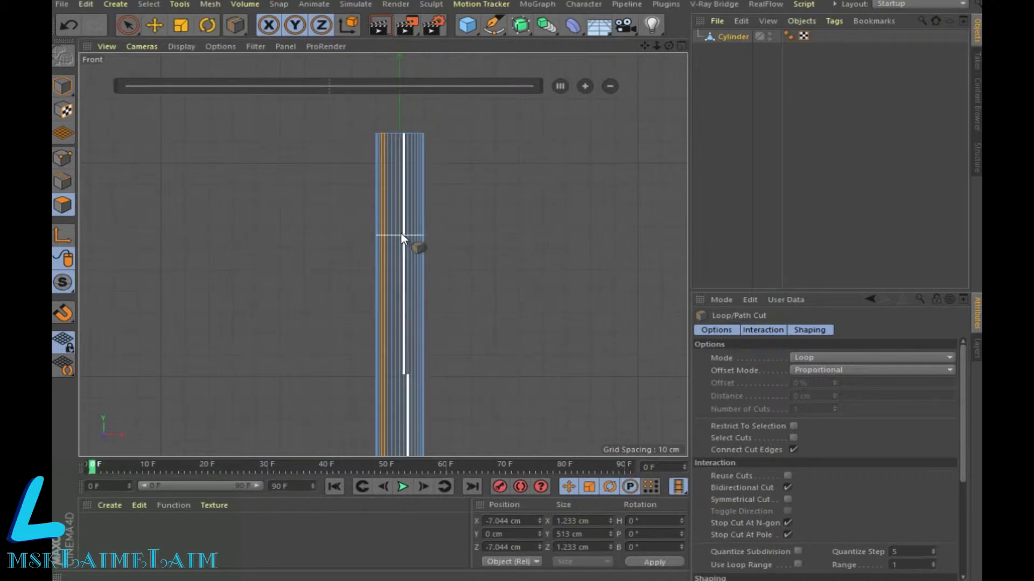
left_click(400, 206)
left_click(393, 218)
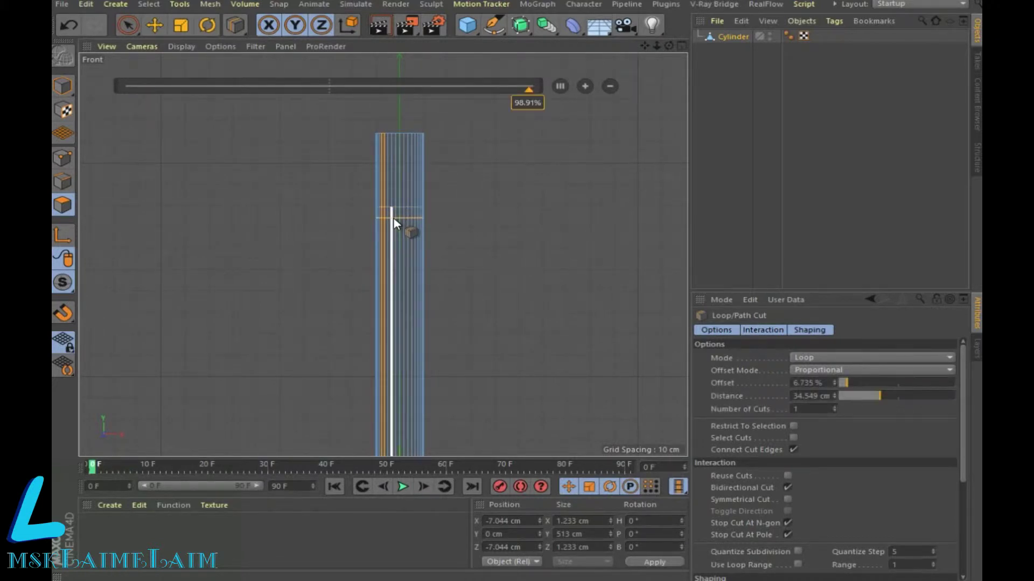
left_click(393, 228)
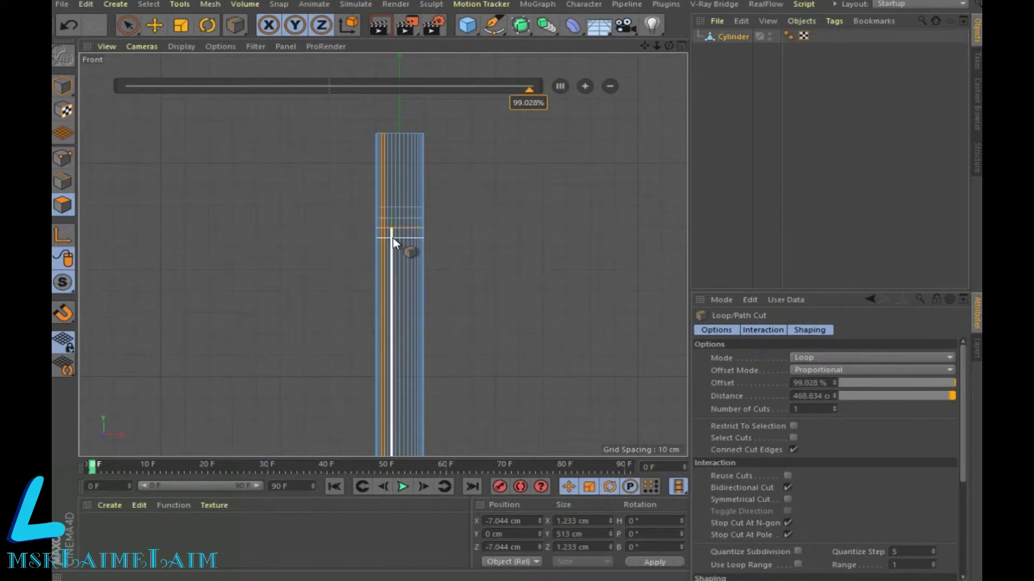
left_click(392, 238)
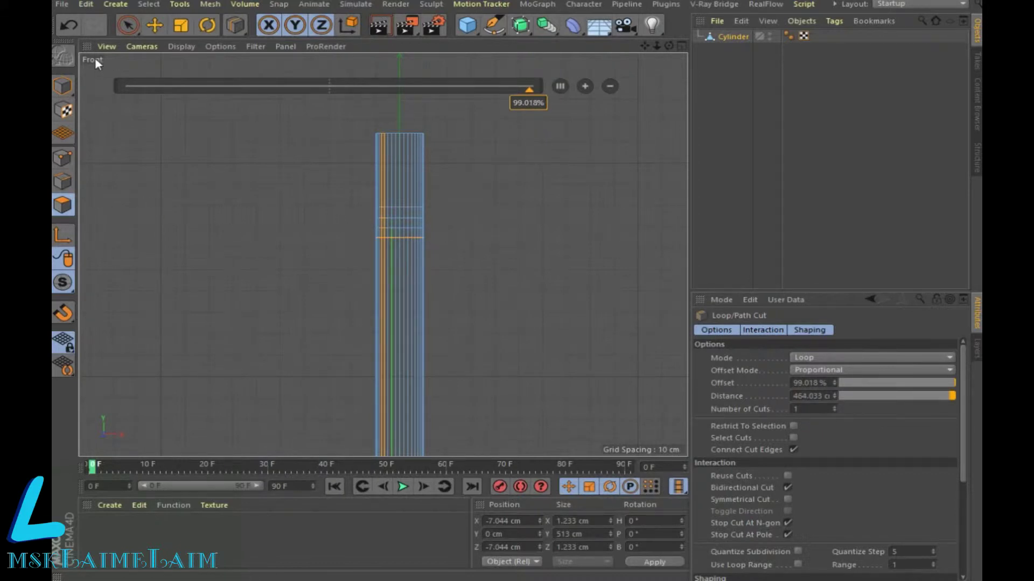
left_click(128, 25)
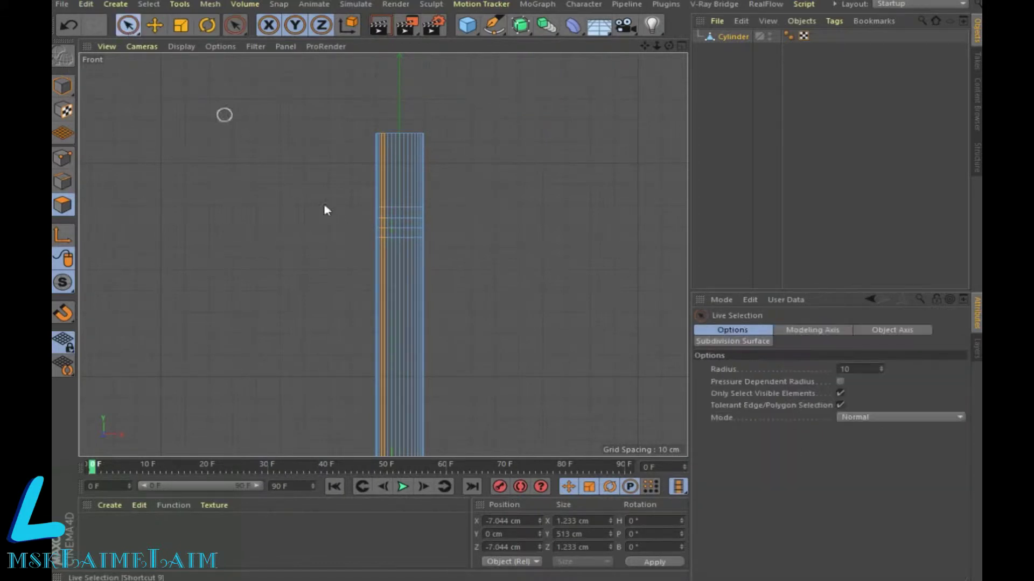
Step: Loop-select the polygon ring just below the stem's top section
left_click(148, 5)
left_click(165, 93)
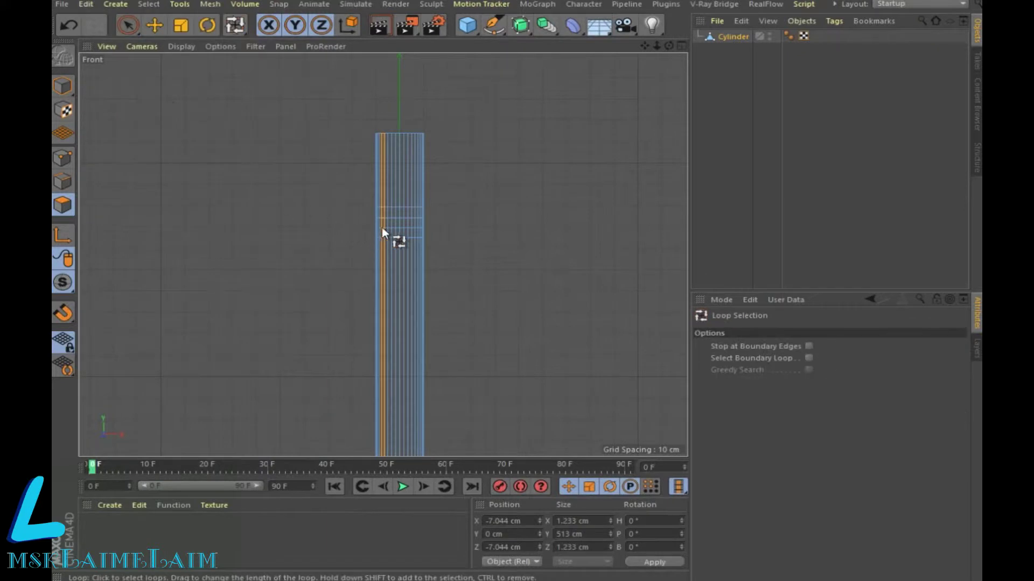
left_click(379, 213)
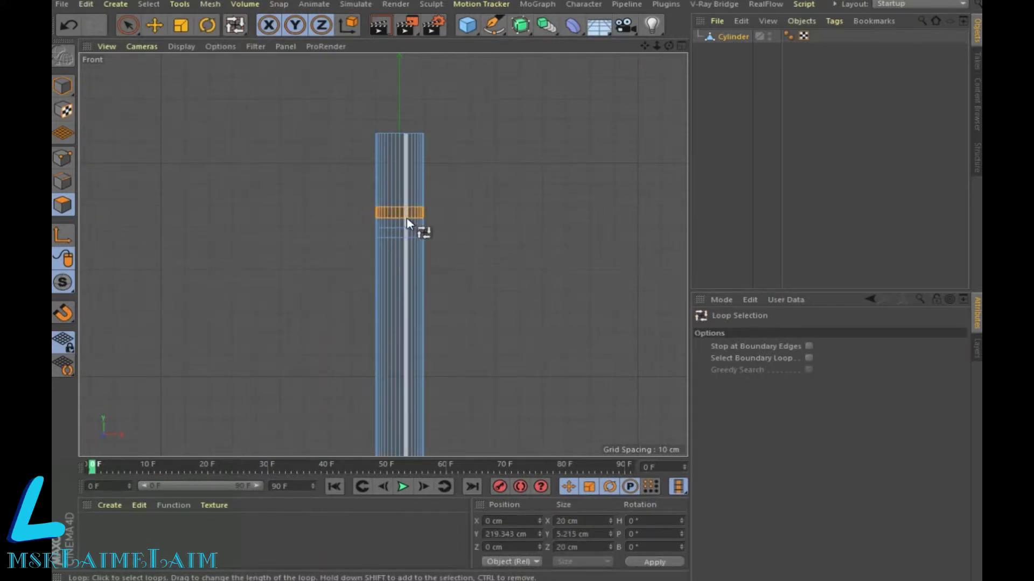
left_click(511, 217)
left_click(395, 223)
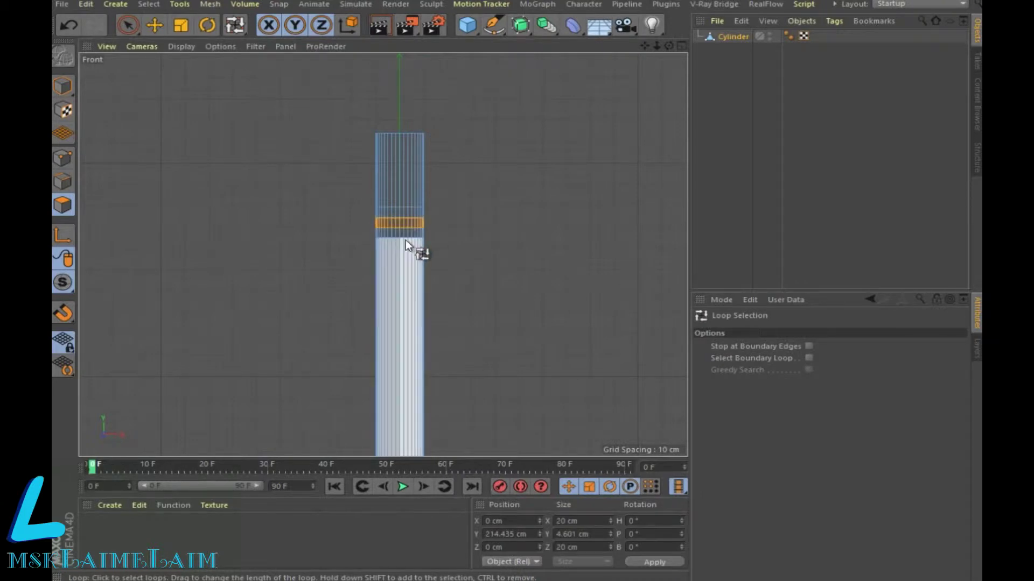
Step: Extrude the selected ring inward with an offset of about -3.35 cm
right_click(409, 224)
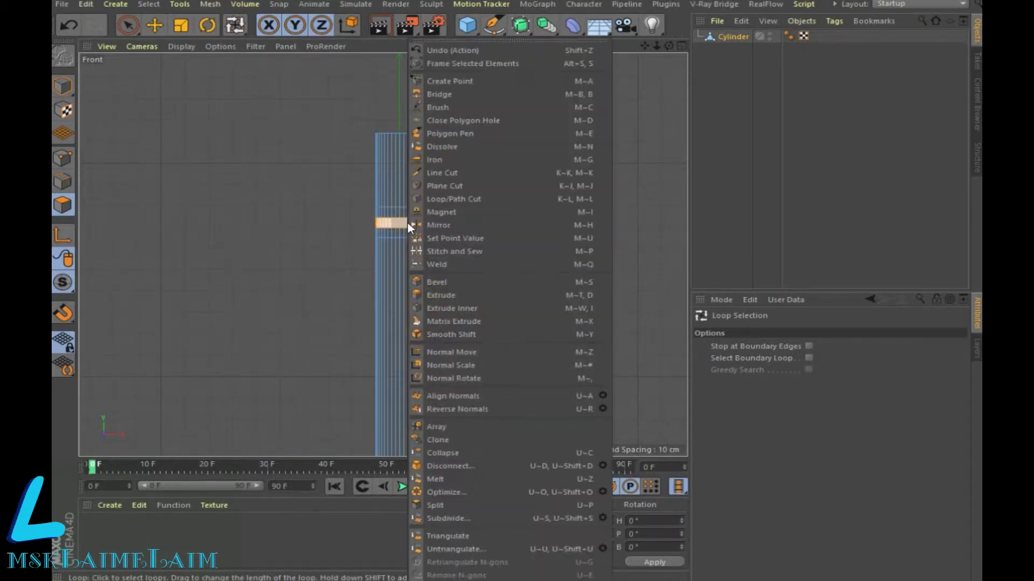
left_click(473, 296)
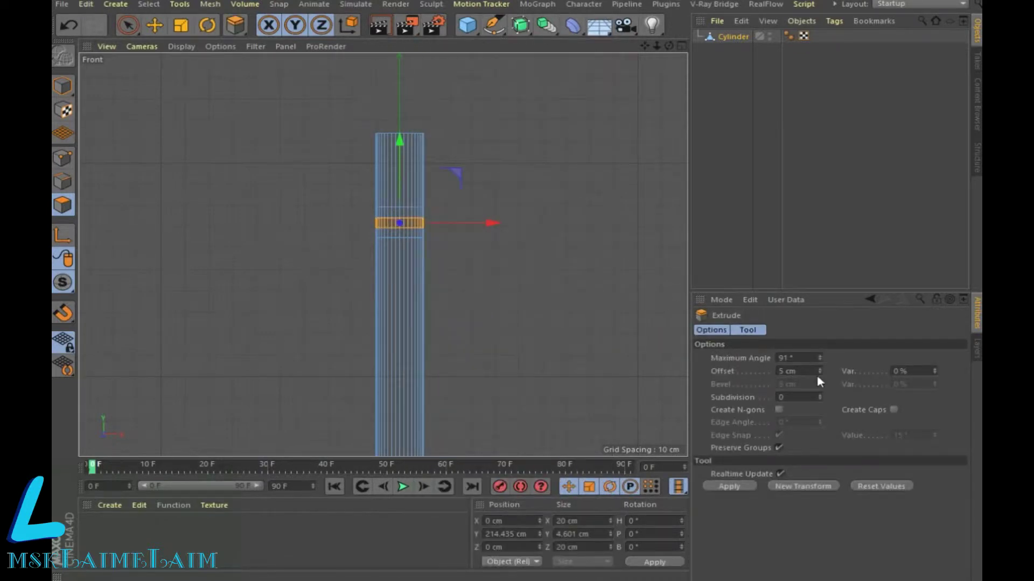
double_click(778, 372)
type("-5")
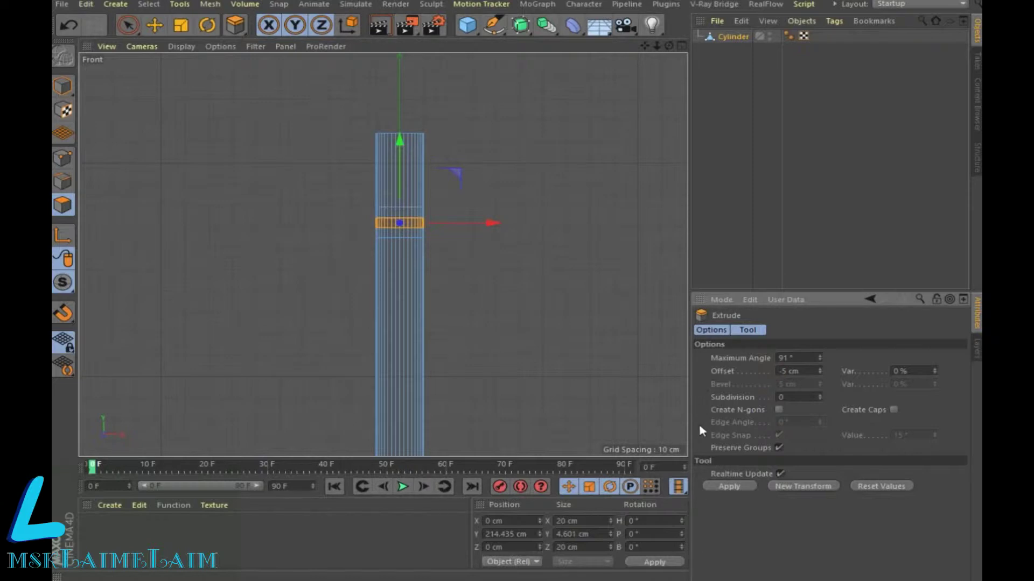
left_click(719, 487)
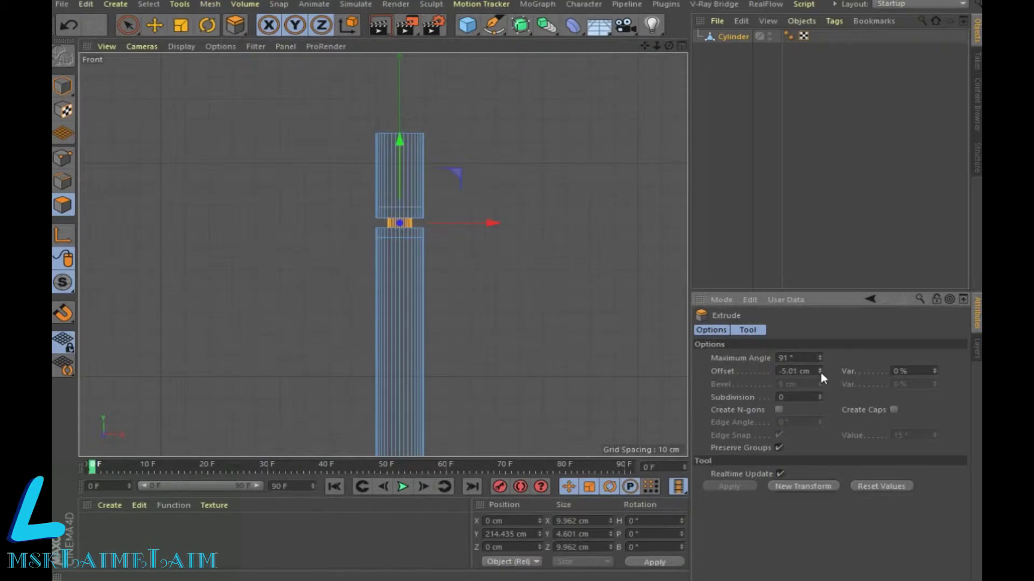
left_click_drag(822, 376, 819, 368)
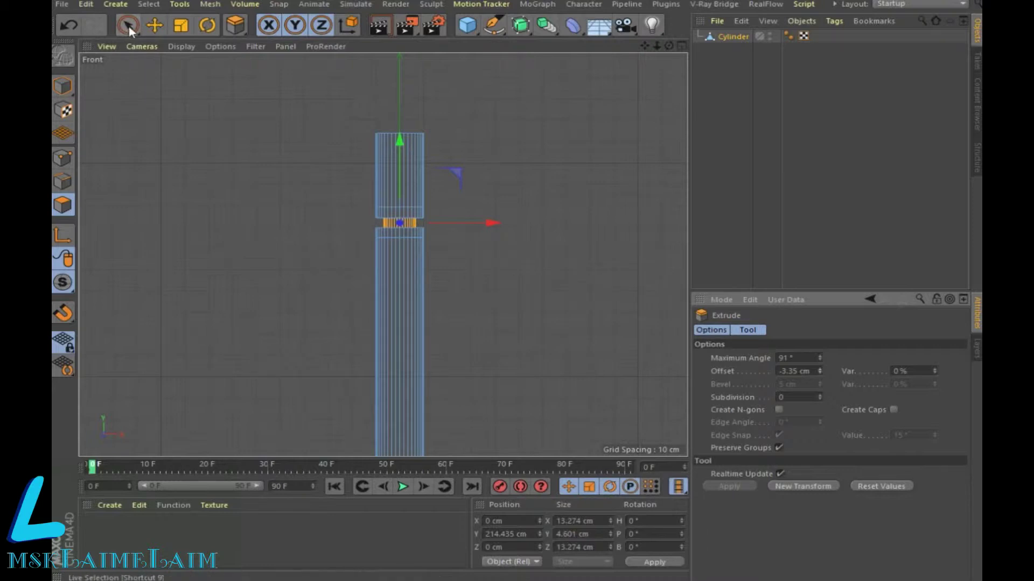
Step: Rectangle-select the top section of the stem
left_click_drag(128, 27, 182, 63)
left_click_drag(306, 77, 483, 222)
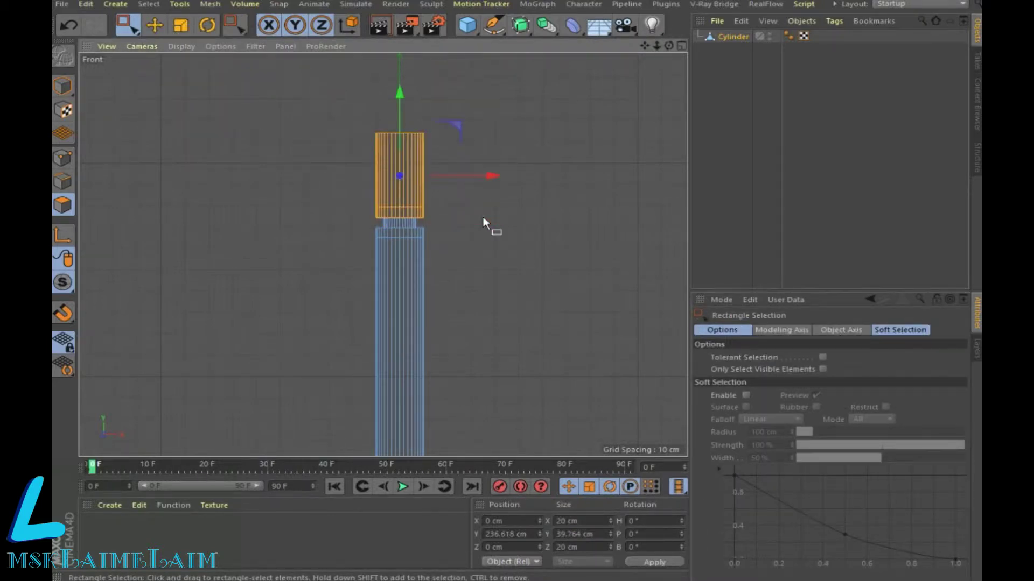
right_click(400, 175)
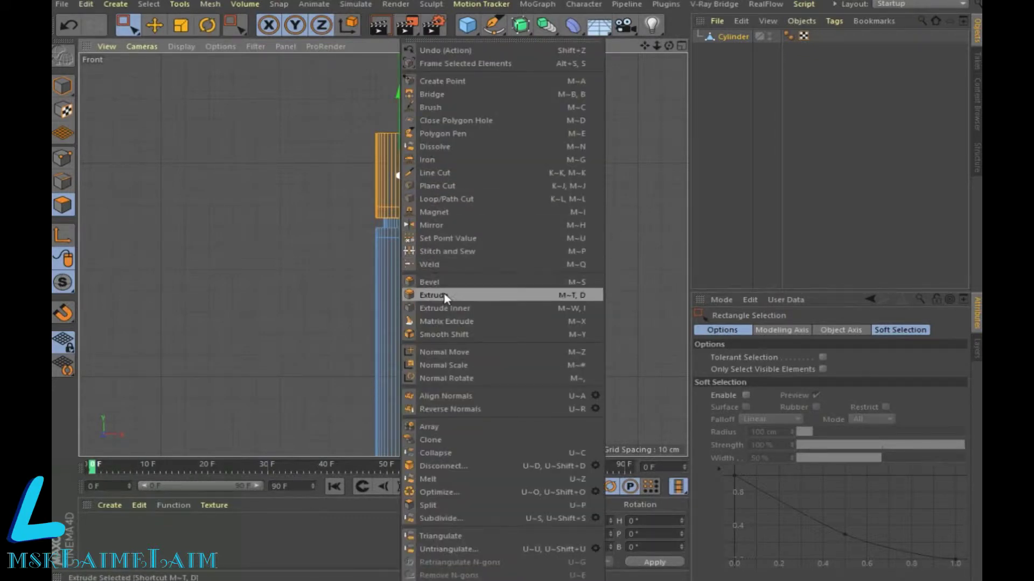
Step: Extrude the top section inward with a -4 cm offset
left_click(445, 297)
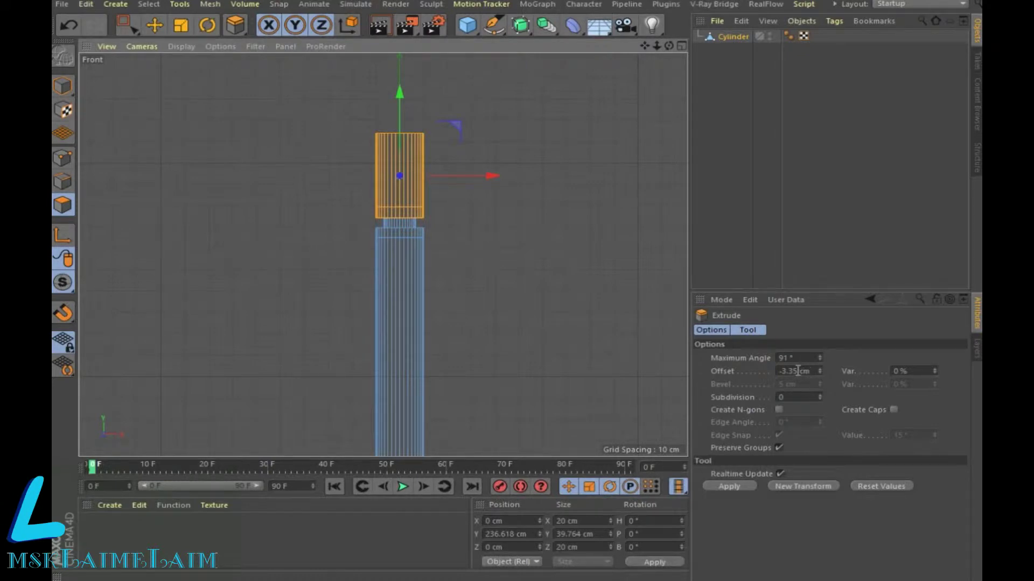
double_click(791, 372)
type("4")
left_click(741, 486)
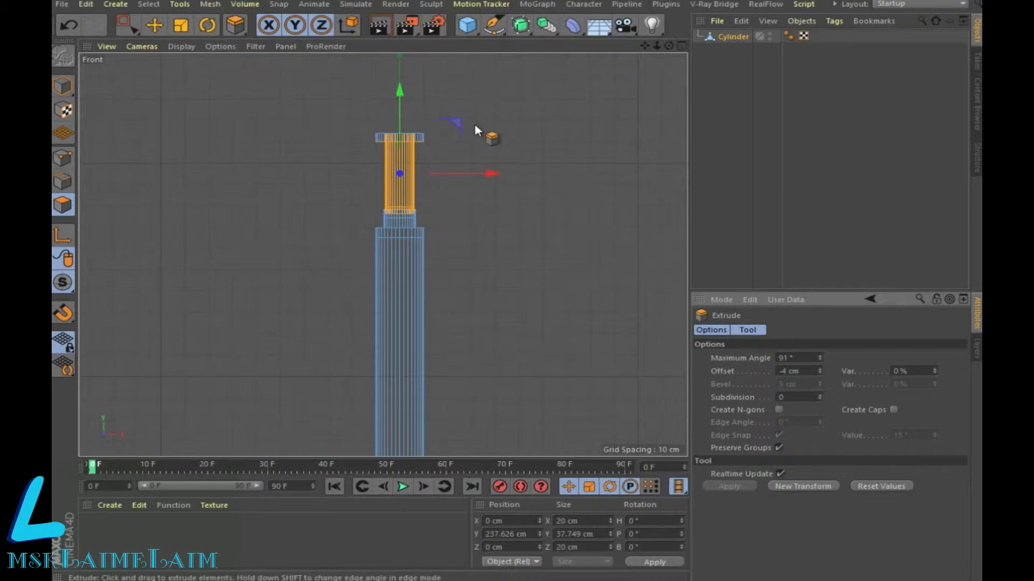
left_click(501, 127)
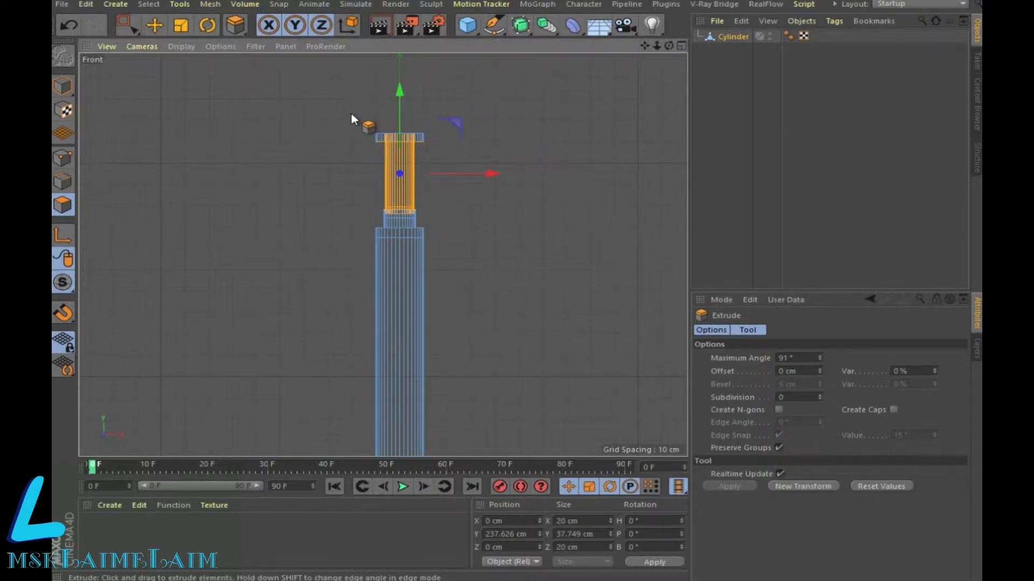
left_click(124, 25)
left_click(319, 108)
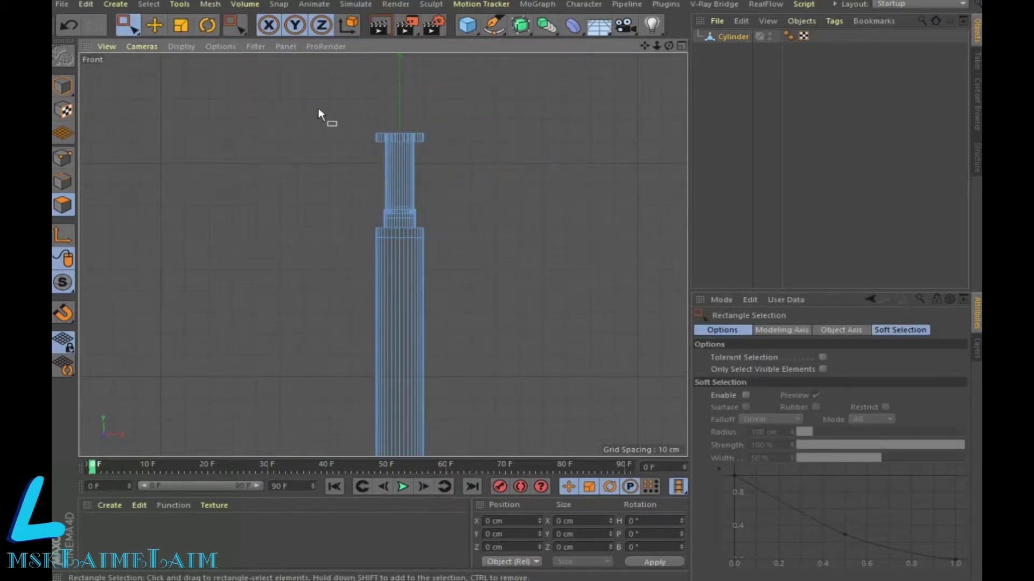
Step: Scale the stem's top cap polygons inward to taper it to a point
left_click_drag(376, 134, 473, 143)
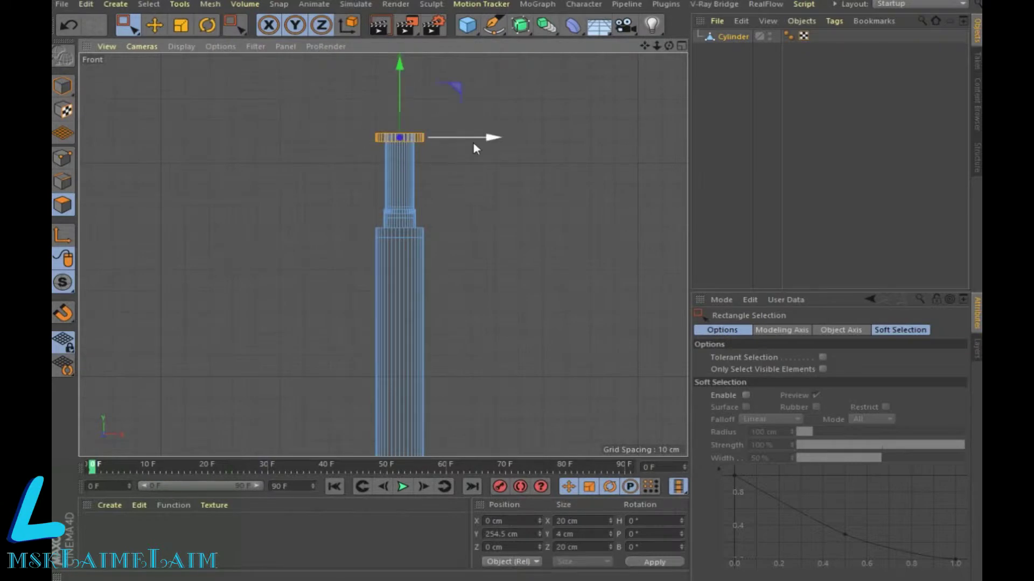
left_click(181, 25)
left_click_drag(501, 138, 434, 141)
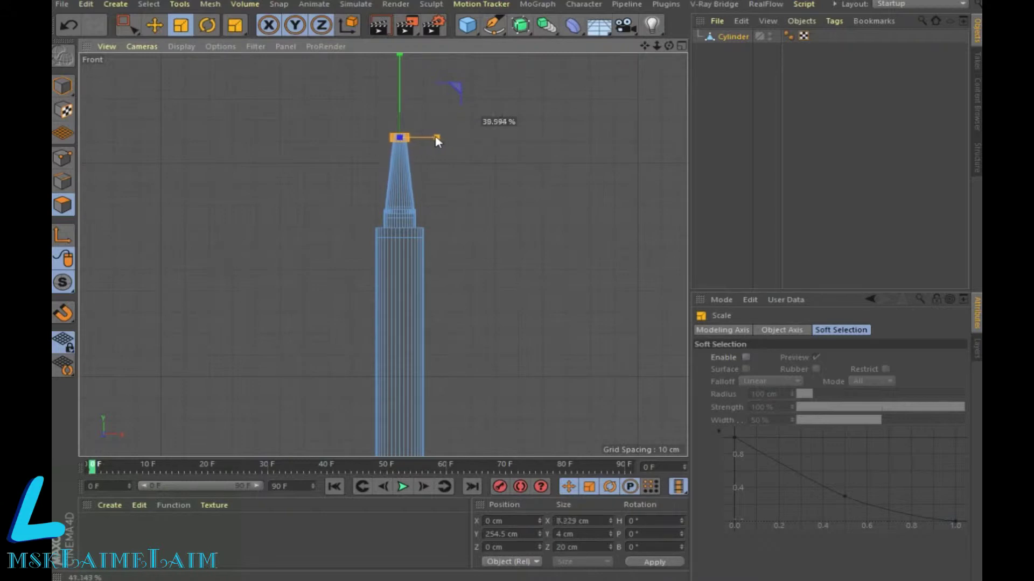
left_click_drag(434, 141, 430, 139)
Step: Inspect the tapered stem in perspective, then return to Model mode with the Move tool
left_click(681, 46)
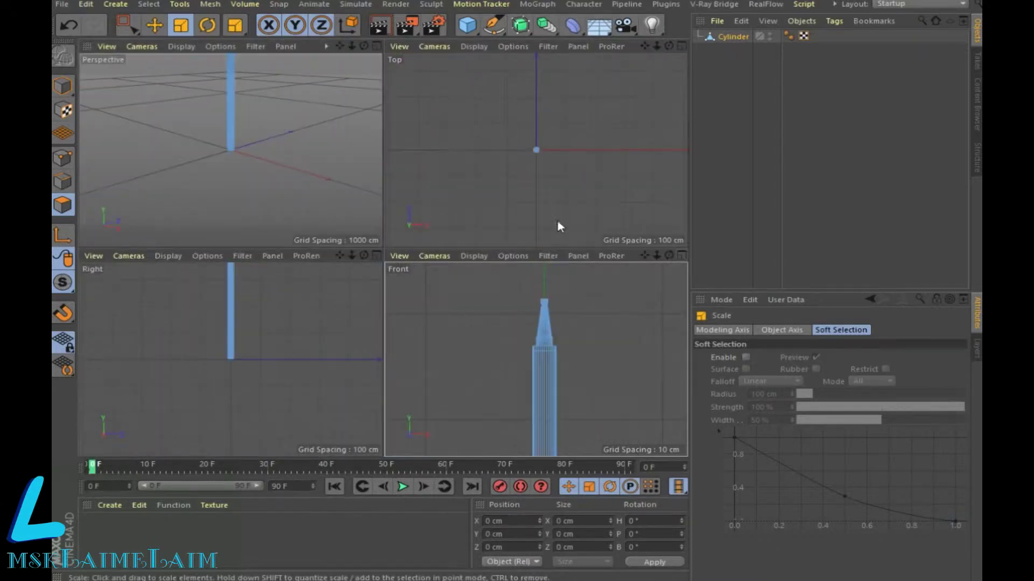
left_click(376, 46)
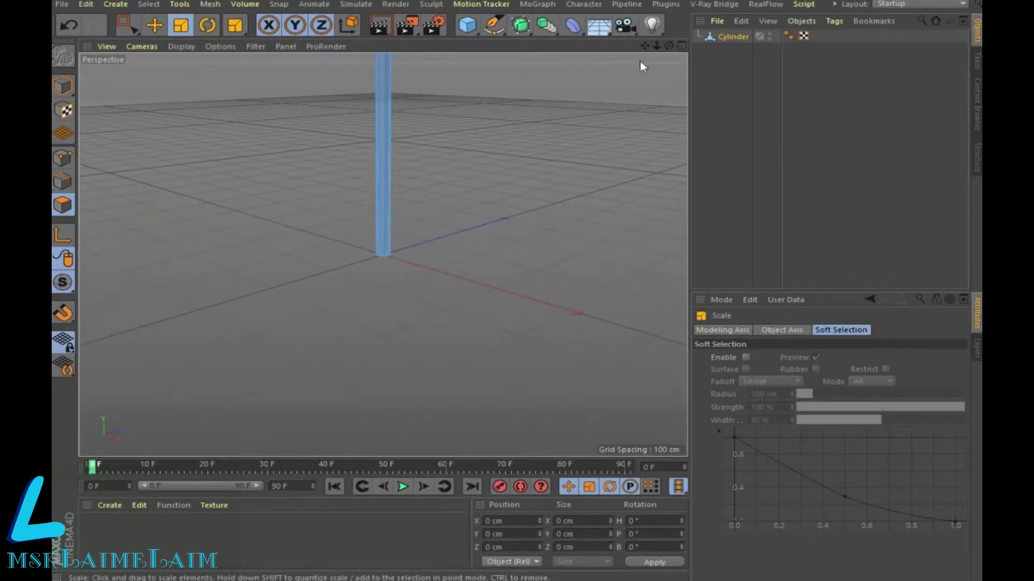
scroll(380, 254, "down", 3)
scroll(383, 254, "down", 3)
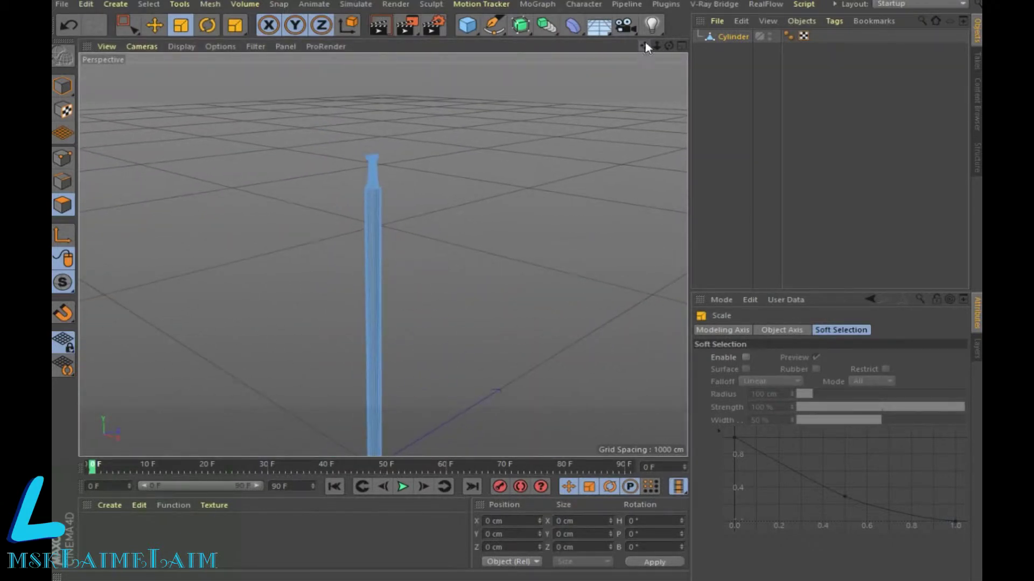
left_click(681, 46)
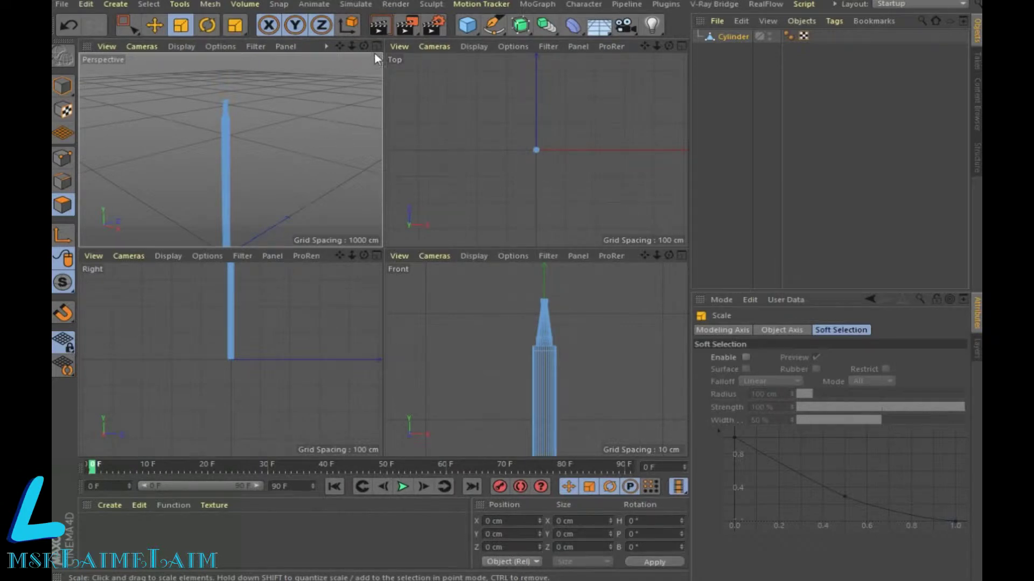
middle_click(375, 109)
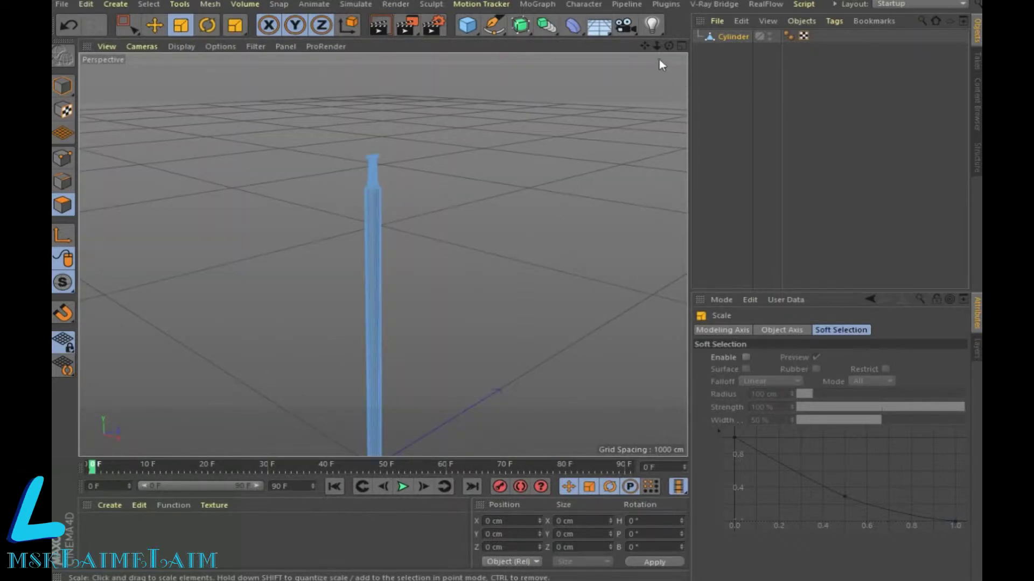
left_click_drag(645, 46, 645, 26)
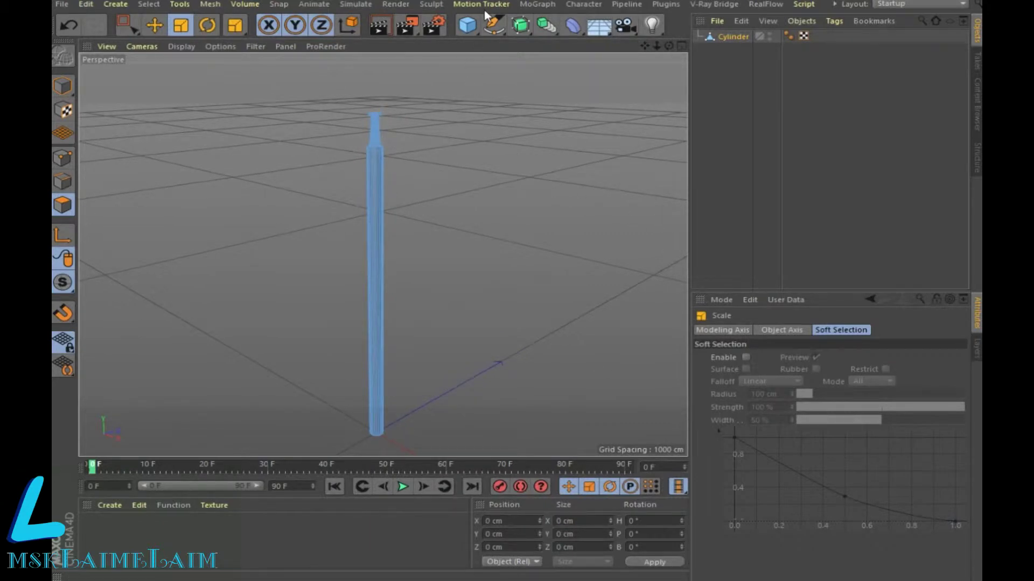
left_click(61, 81)
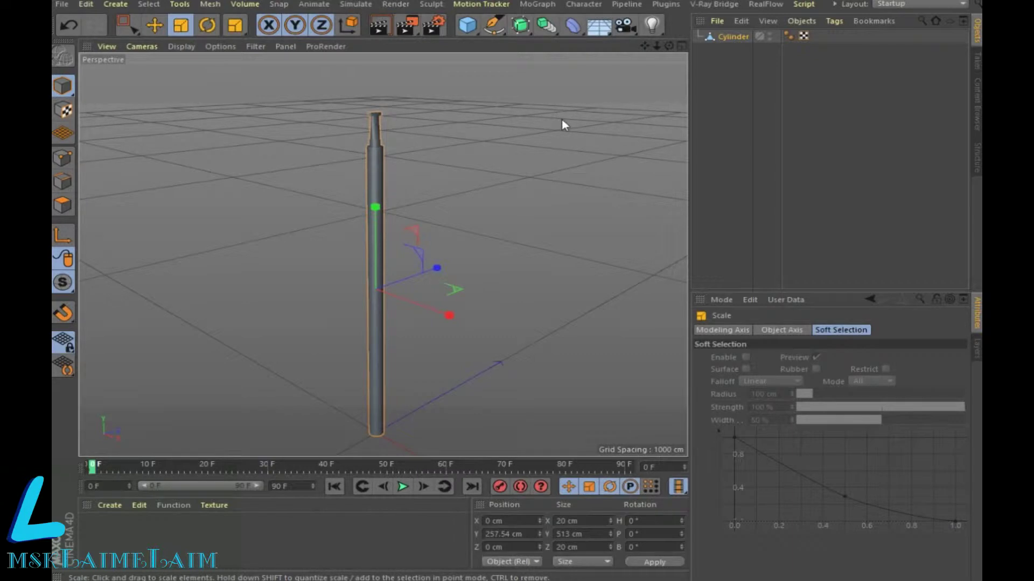
left_click(154, 25)
left_click(526, 6)
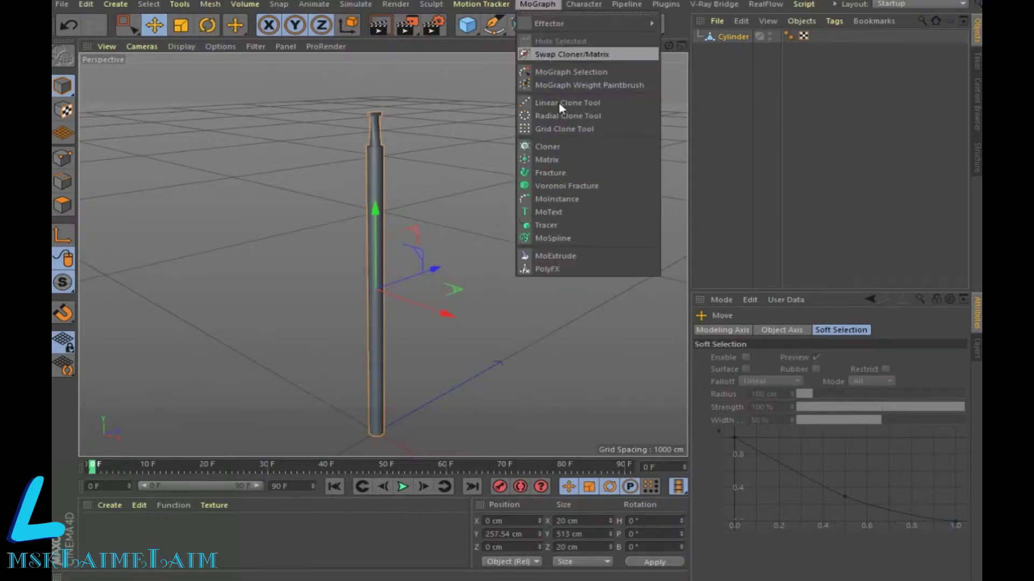
Step: Add a MoSpline and raise it to the top of the stem
left_click(560, 210)
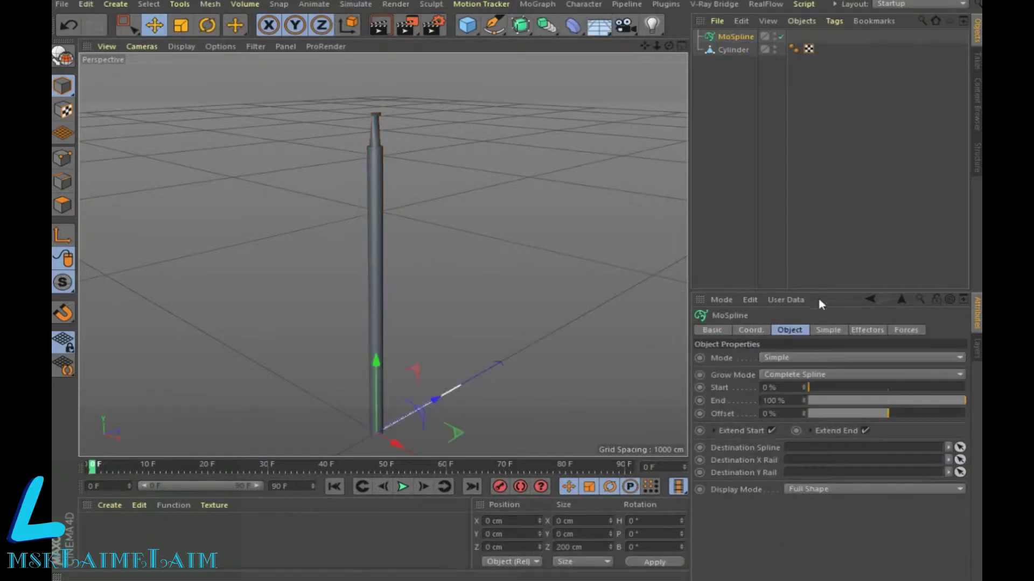
left_click_drag(377, 369, 399, 57)
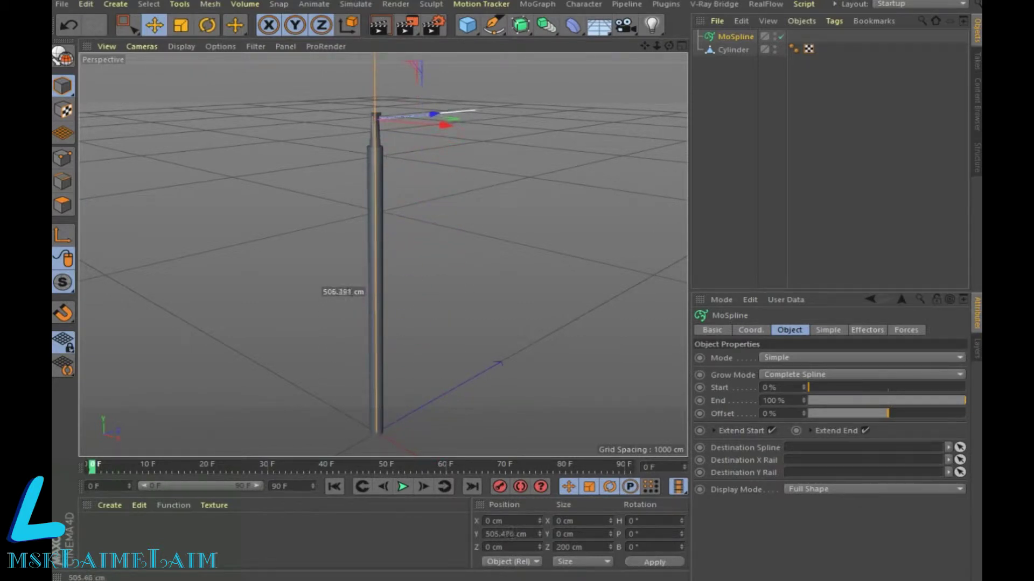
left_click_drag(377, 60, 377, 56)
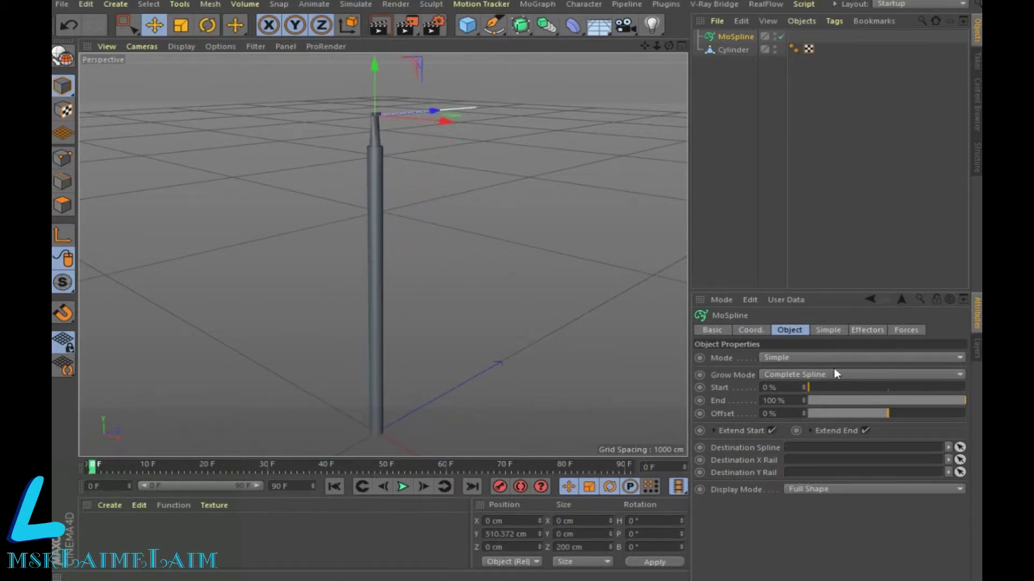
Step: Set the MoSpline angles to H 156°, P 114° and B 222°
left_click(824, 331)
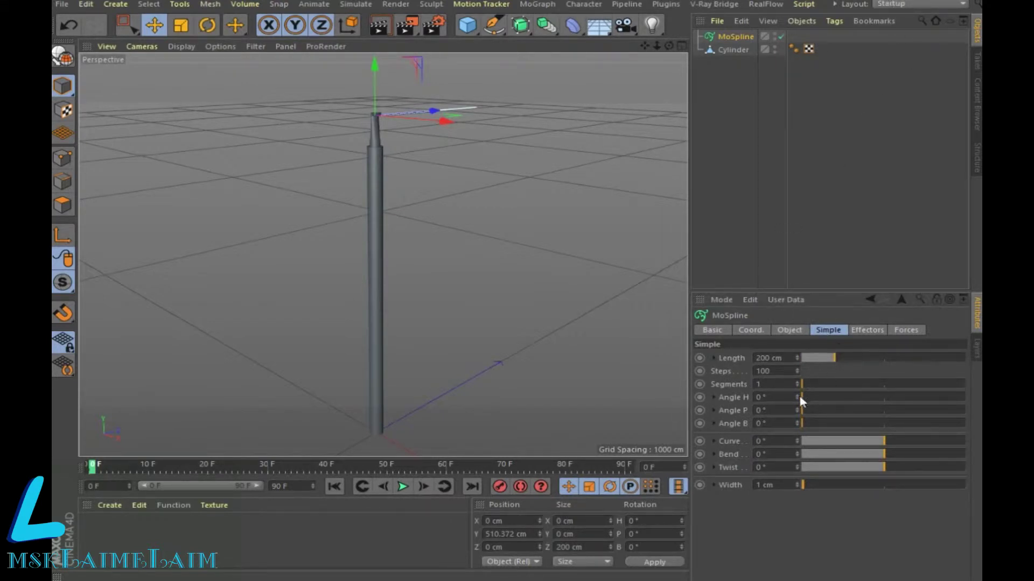
left_click(772, 396)
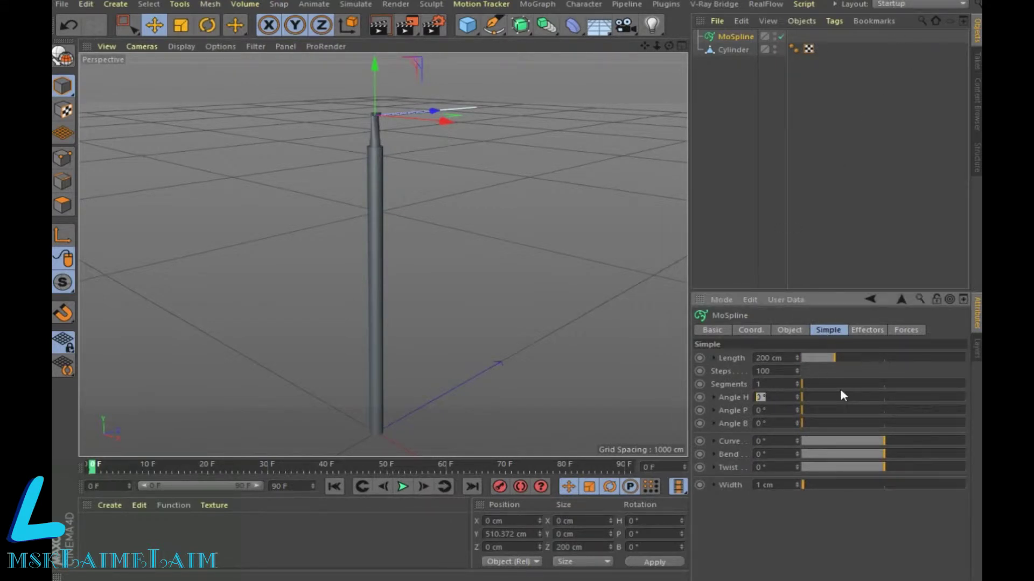
type("156")
left_click(773, 409)
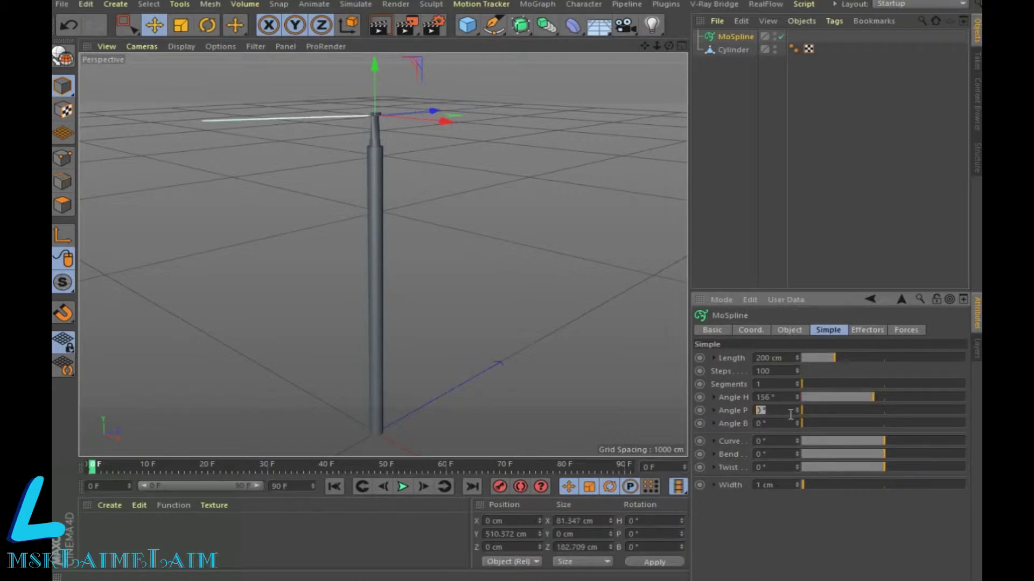
type("114")
left_click(759, 423)
type("222")
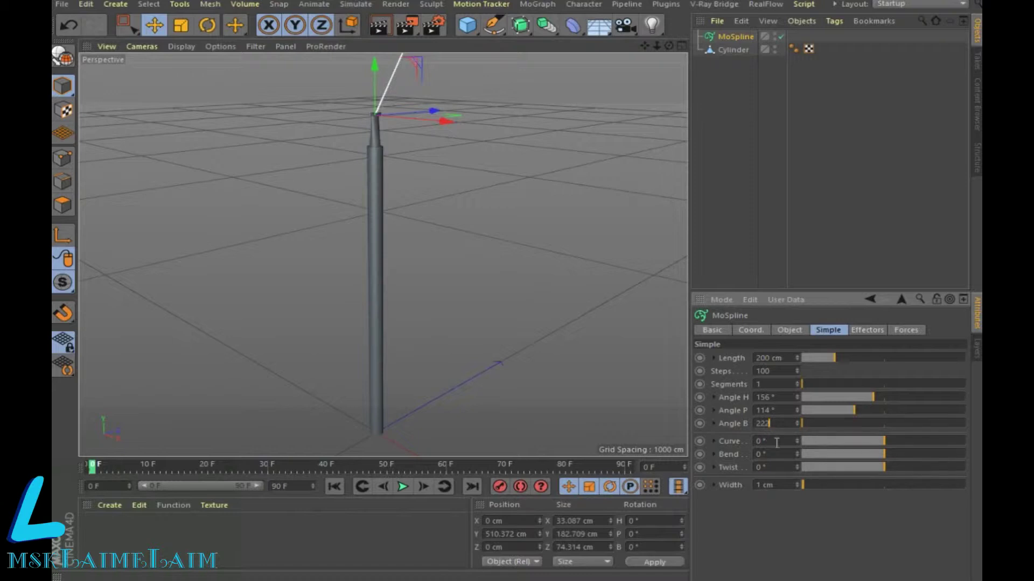
left_click(759, 454)
Step: Give the MoSpline a -45° bend and lengthen it to about 365 cm
double_click(758, 454)
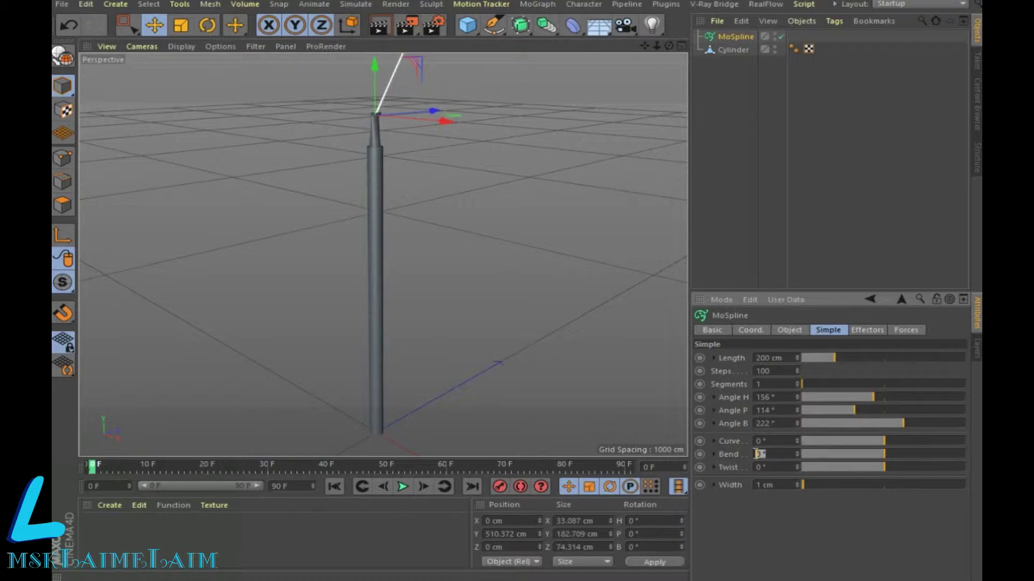
key("BackSpace")
type("-45")
key("Return")
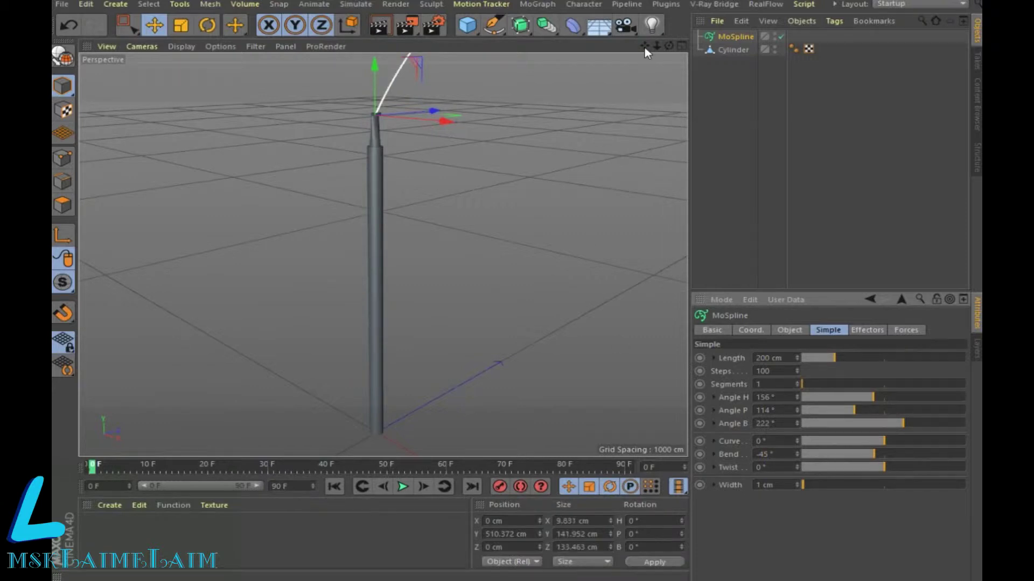
scroll(384, 254, "up", 3)
scroll(599, 169, "down", 2)
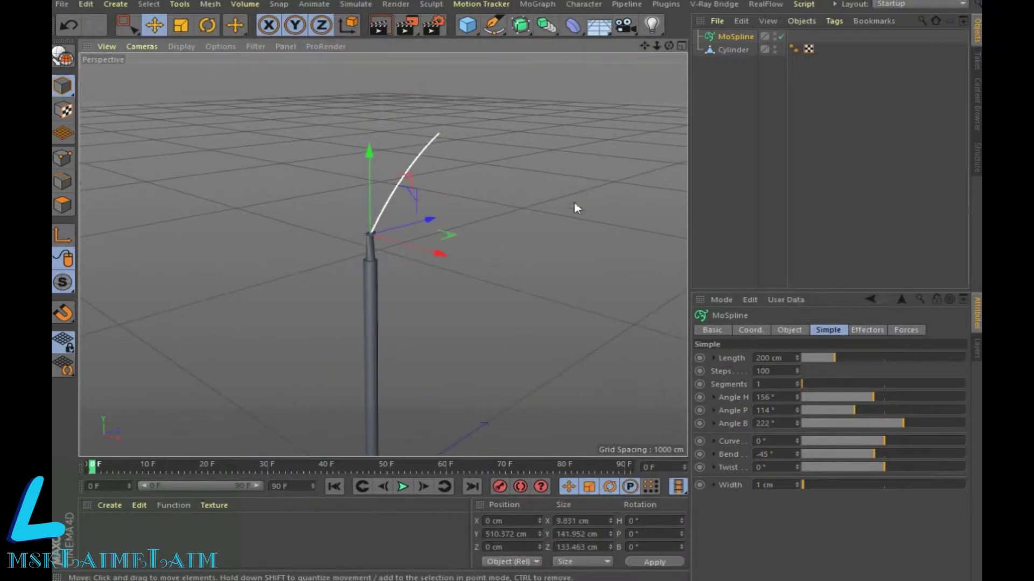
left_click_drag(842, 357, 863, 360)
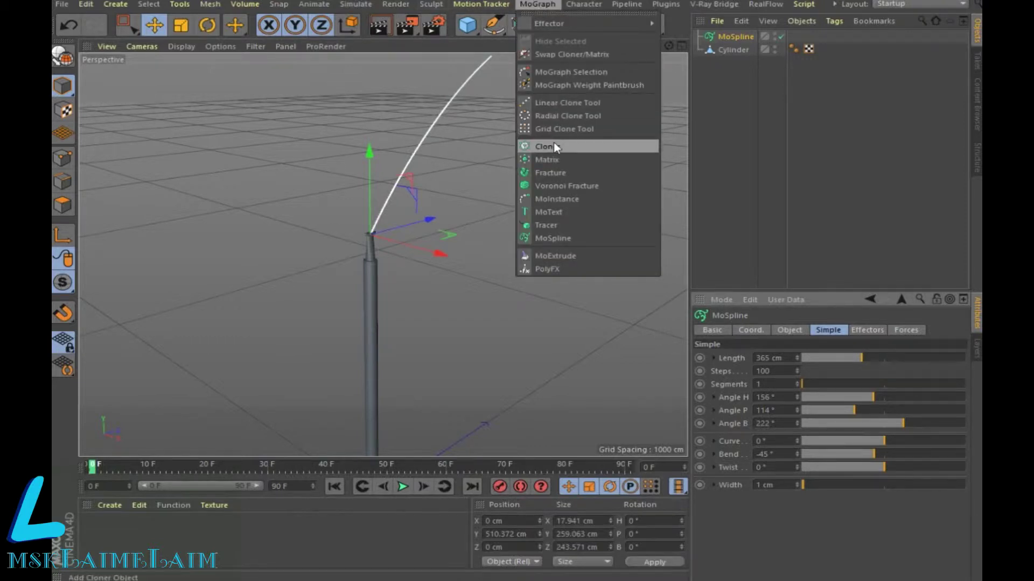
Step: Clone the MoSpline with a Radial Cloner: count 8, radius 0, XZ plane
left_click(555, 146)
left_click_drag(734, 48, 736, 34)
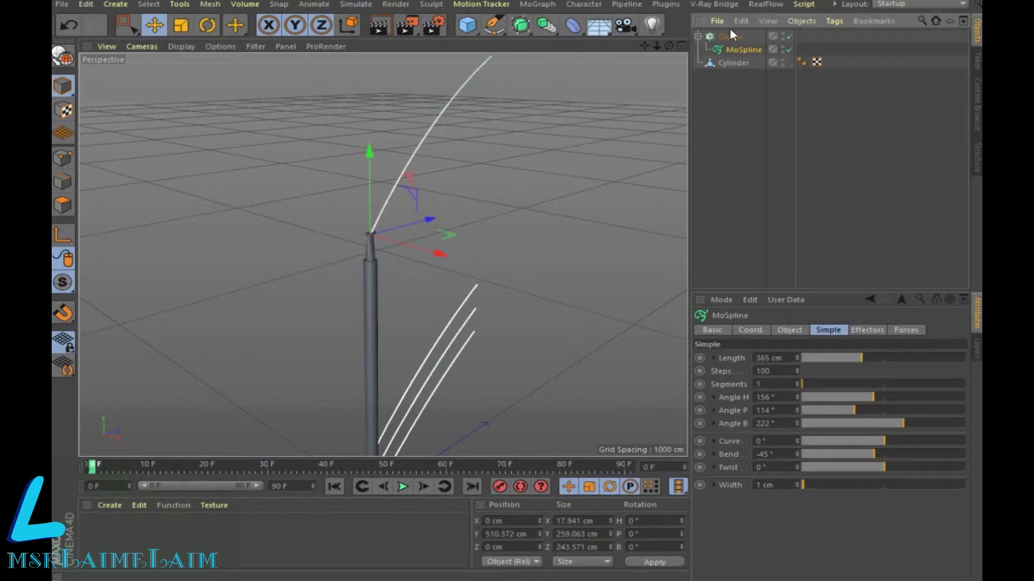
left_click(730, 36)
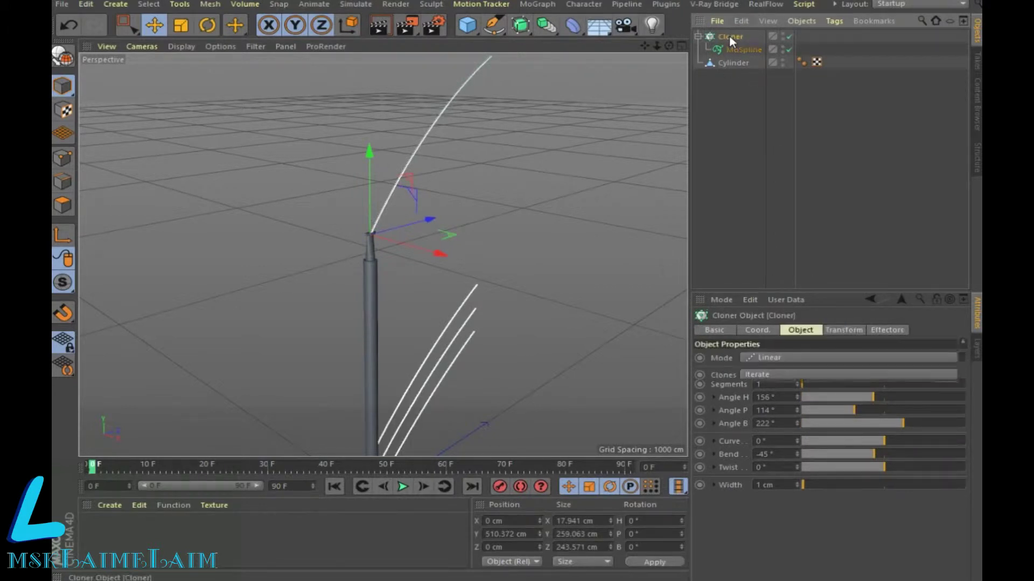
left_click(784, 356)
left_click(784, 402)
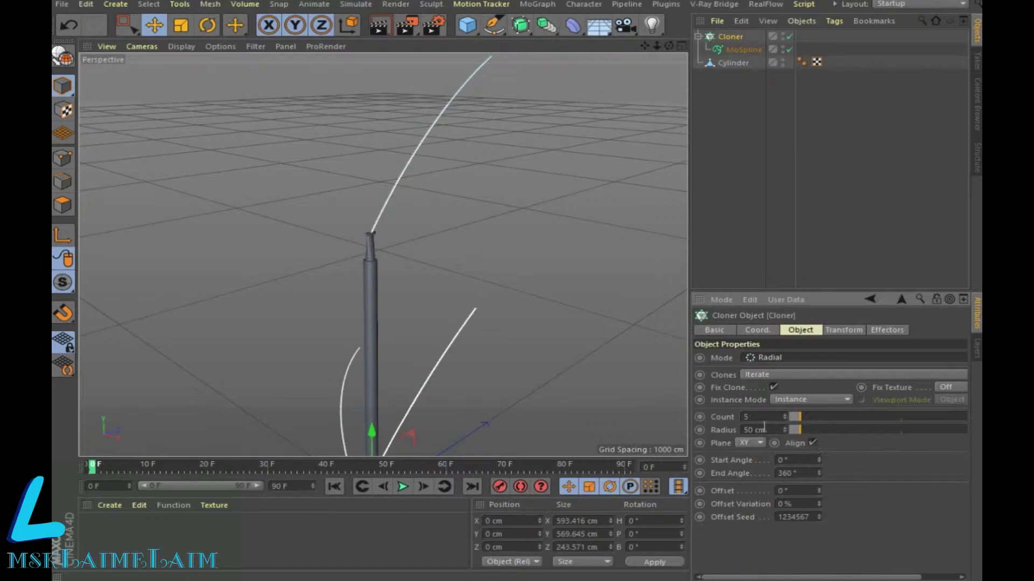
double_click(751, 416)
type("8")
double_click(771, 428)
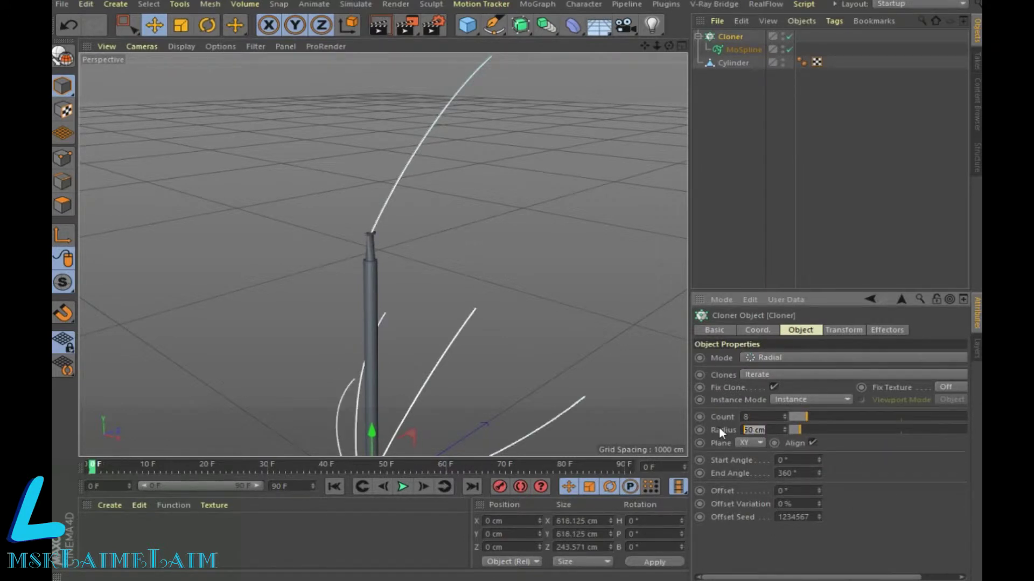
type("0")
left_click(758, 440)
left_click(748, 473)
Step: Position the radial spline fan at the tip of the stem
scroll(574, 342, "down", 2)
scroll(578, 351, "down", 2)
left_click_drag(451, 381, 472, 214)
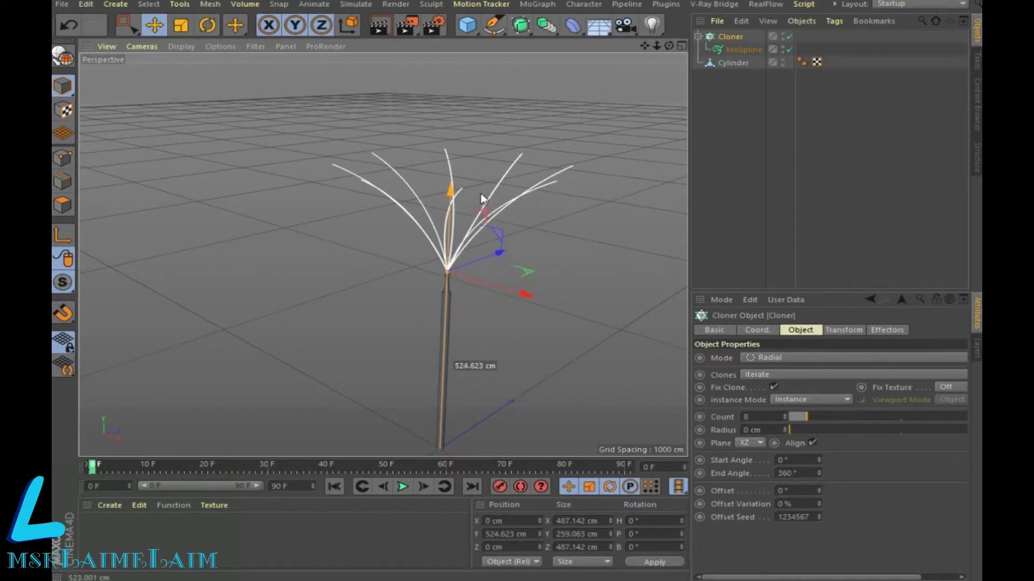
left_click_drag(473, 214, 481, 199)
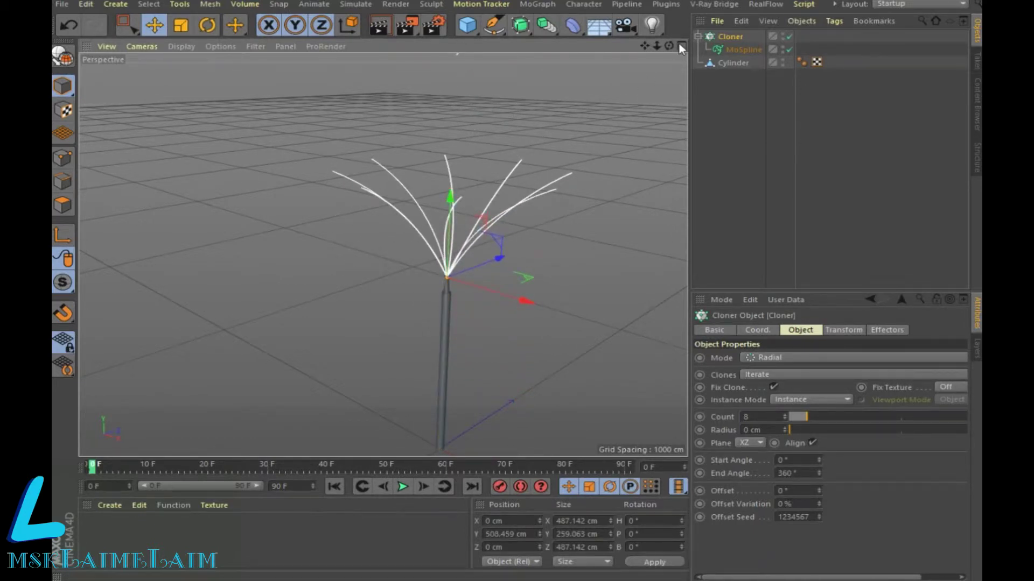
left_click(681, 45)
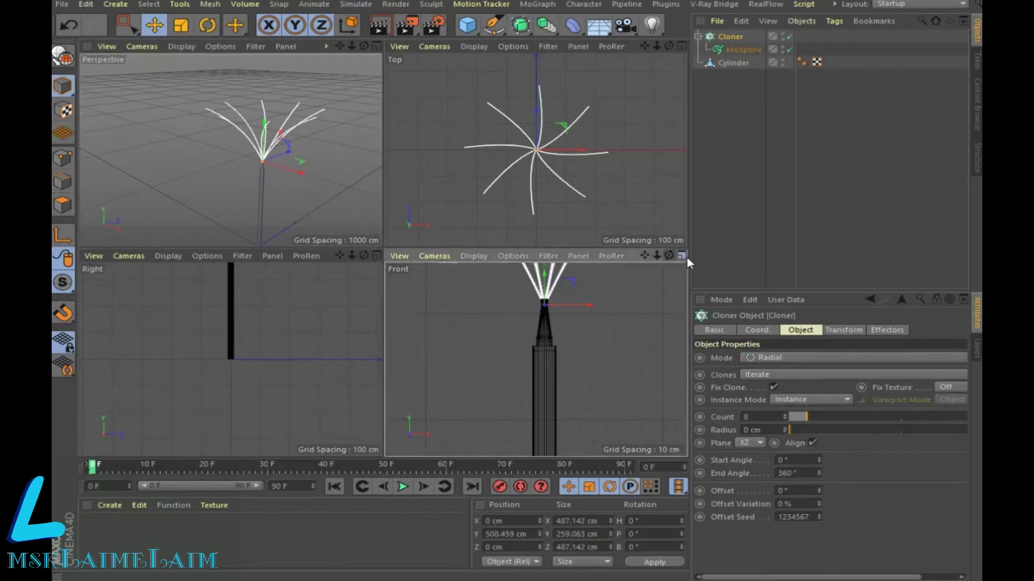
left_click(682, 257)
mouse_move(643, 44)
left_mouse_down()
mouse_move(375, 253)
mouse_move(543, 214)
left_mouse_up()
left_click_drag(417, 366, 421, 349)
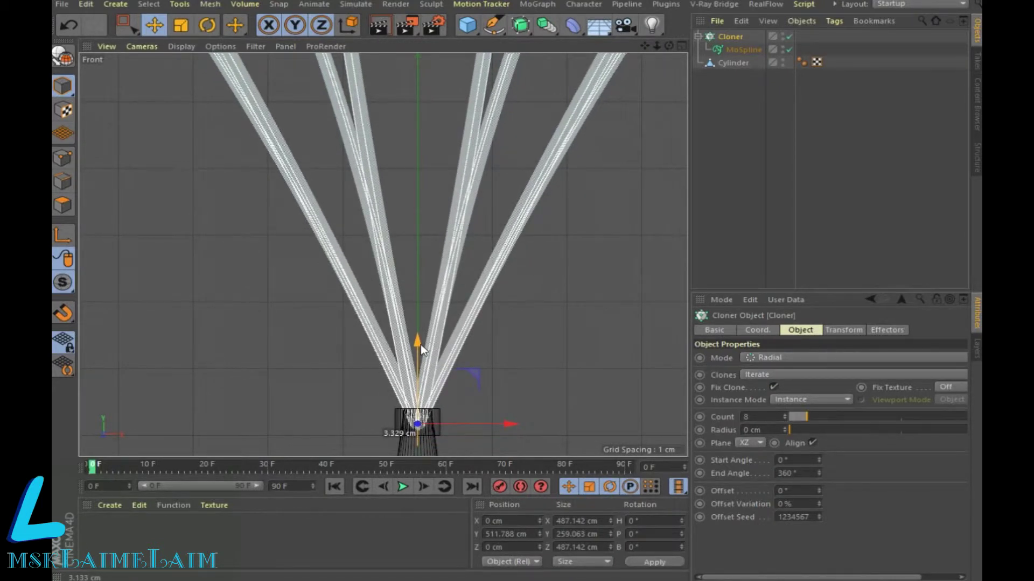
Step: Switch to the perspective view and add a Loft generator to skin the strands
left_click(681, 46)
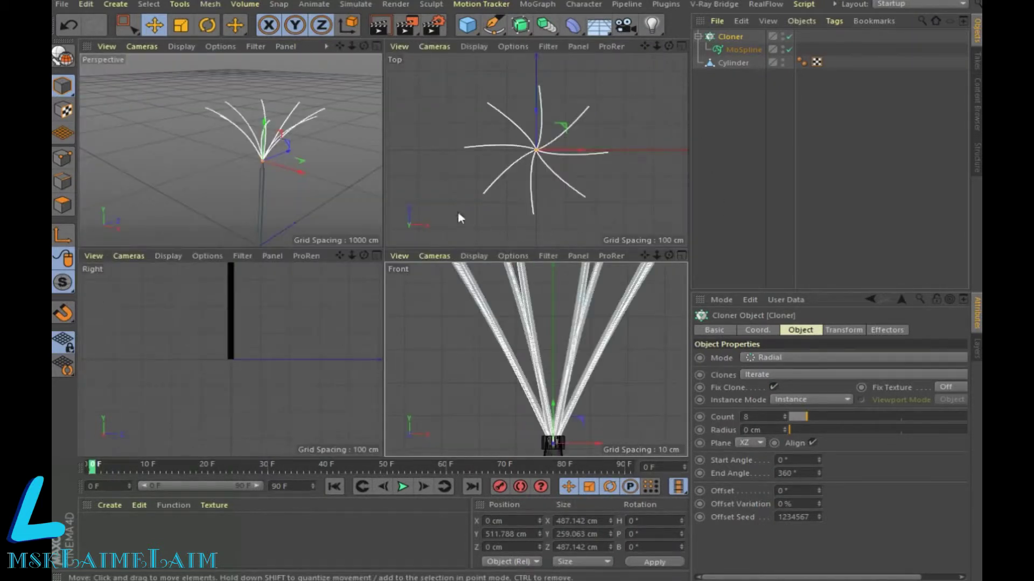
left_click(372, 47)
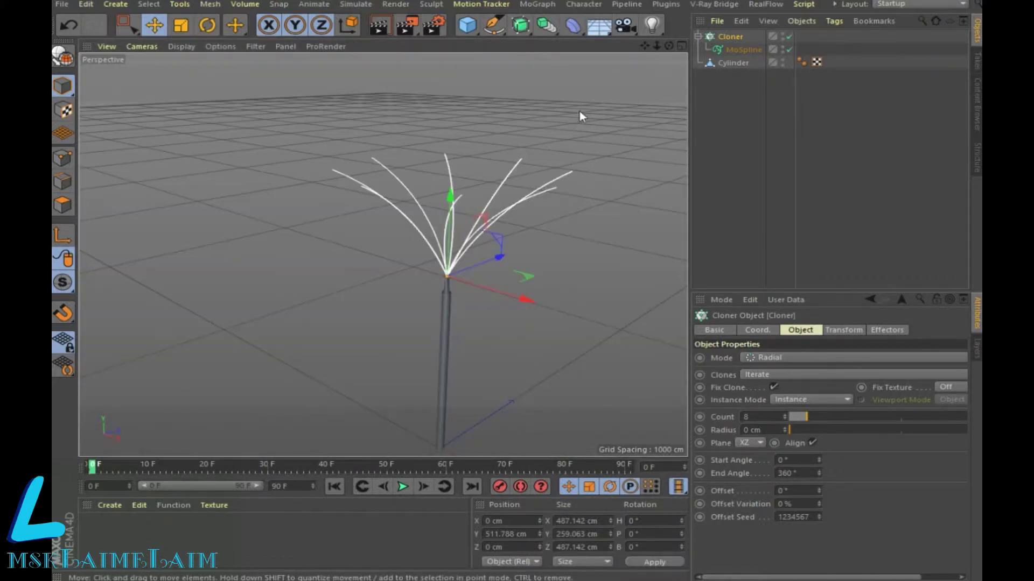
mouse_move(520, 24)
left_mouse_down()
mouse_move(687, 65)
mouse_move(731, 34)
left_mouse_up()
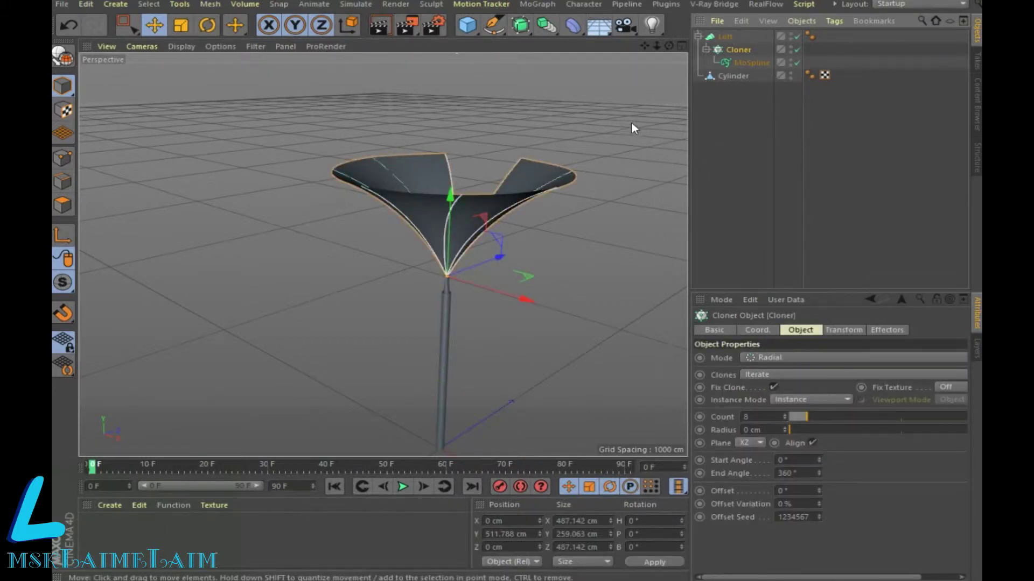
Step: Orbit, pan and zoom the perspective view to inspect the lofted trumpet atop the stem
left_click_drag(669, 46, 383, 254)
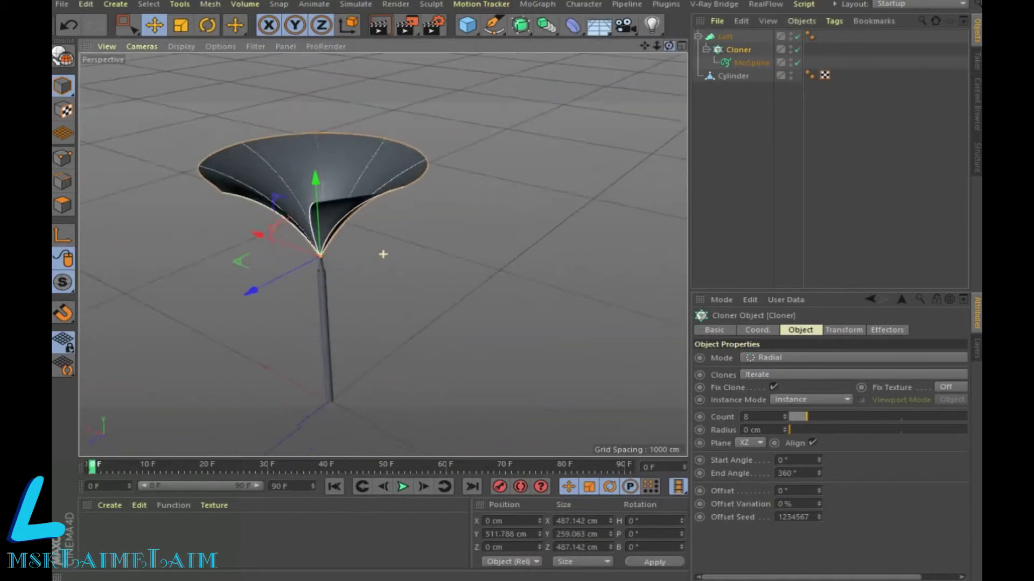
left_click_drag(383, 254, 627, 189)
left_click_drag(644, 46, 645, 106)
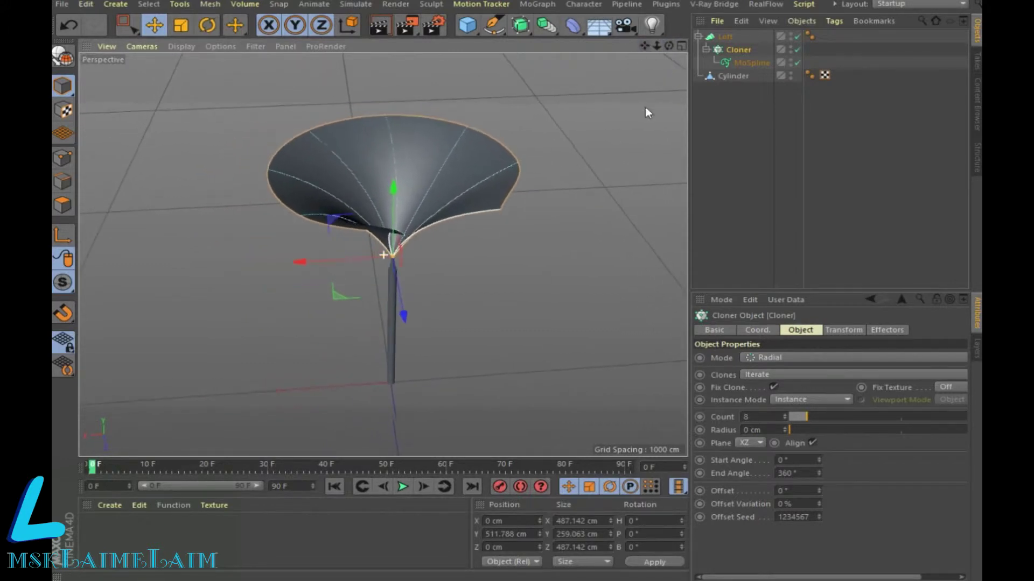
scroll(515, 276, "up", 3)
left_click_drag(645, 47, 614, 98)
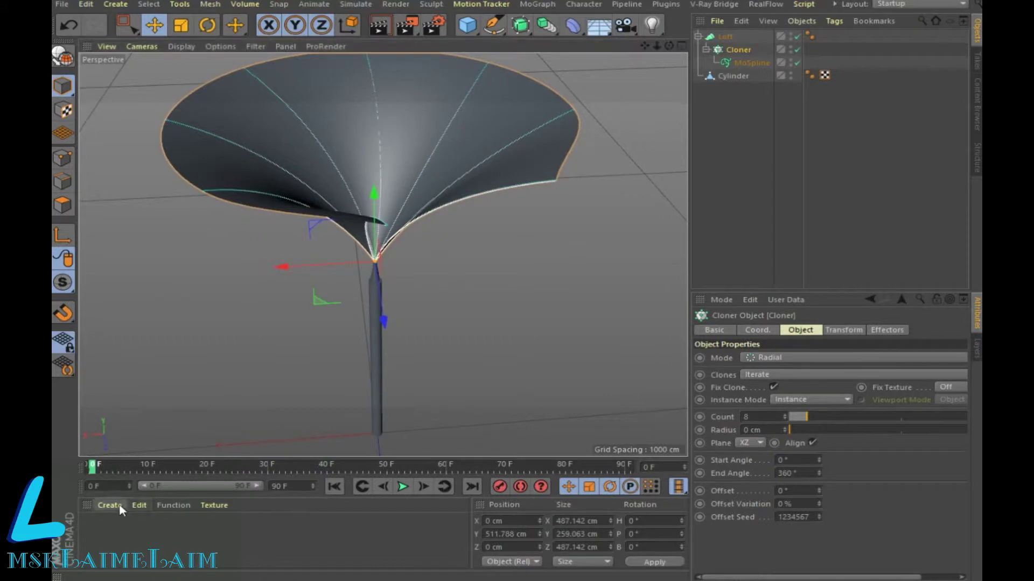
Step: Load the MercyMat material library into the Material Manager
left_click(109, 505)
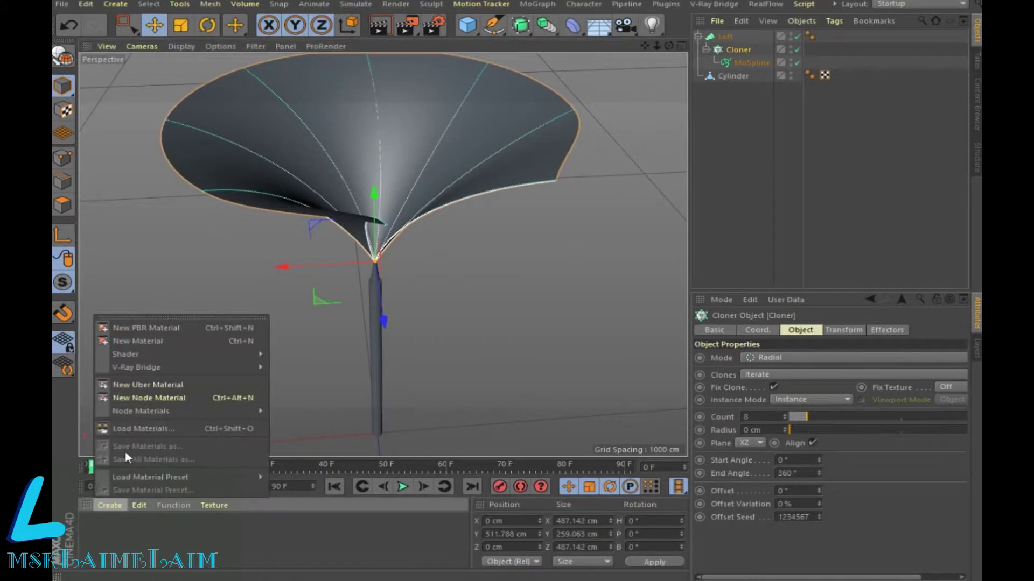
left_click(143, 429)
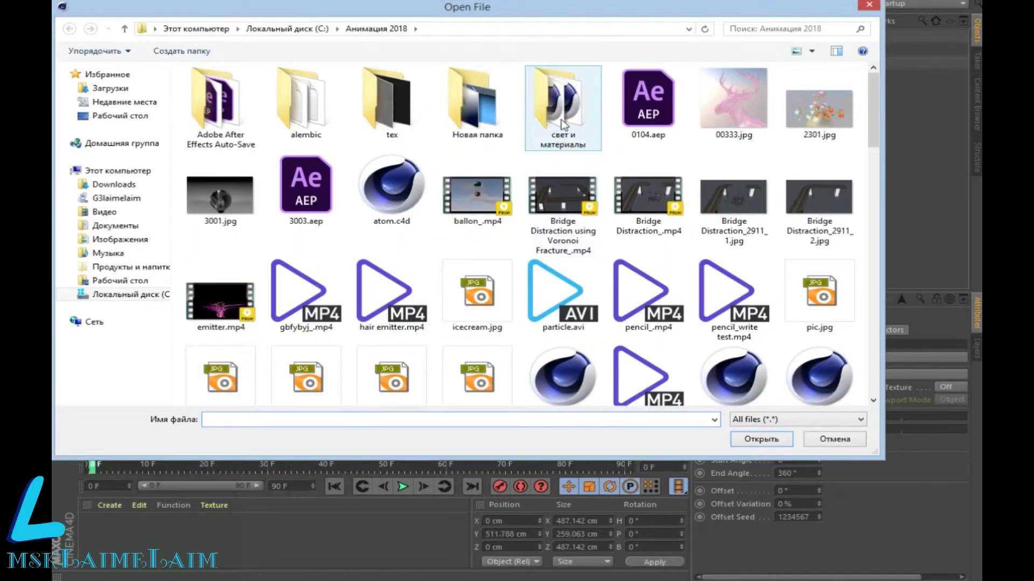
double_click(562, 105)
double_click(236, 133)
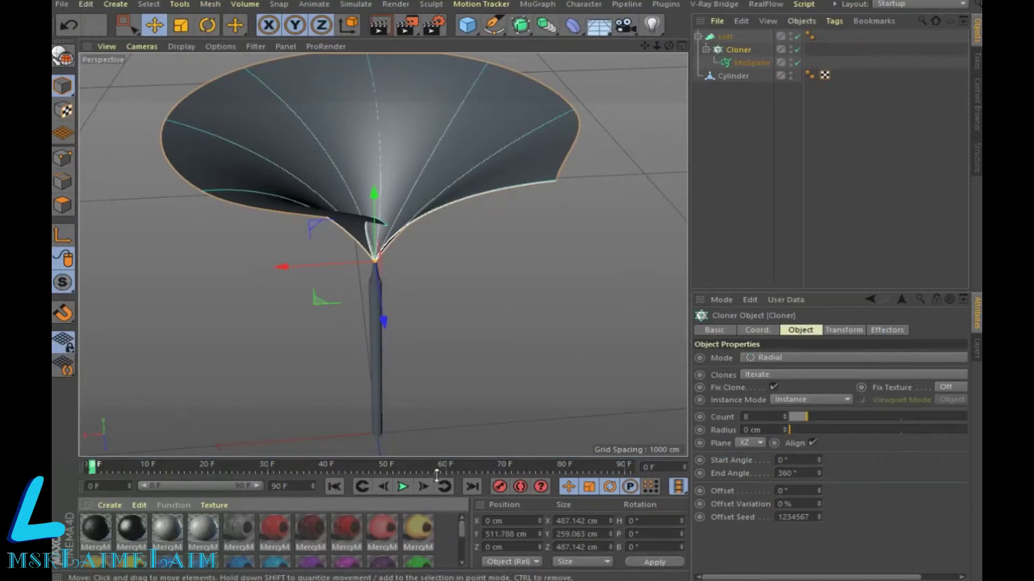
Step: Apply the green material to the cylinder stem and orange to the loft trumpet
left_click(454, 537)
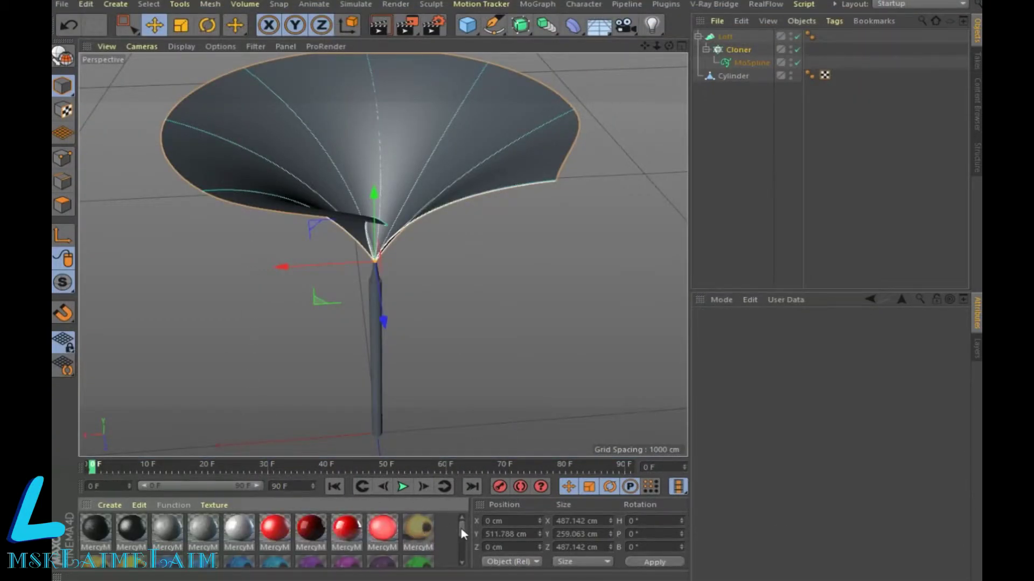
scroll(457, 538, "down", 2)
left_click(420, 530)
left_click_drag(420, 530, 744, 79)
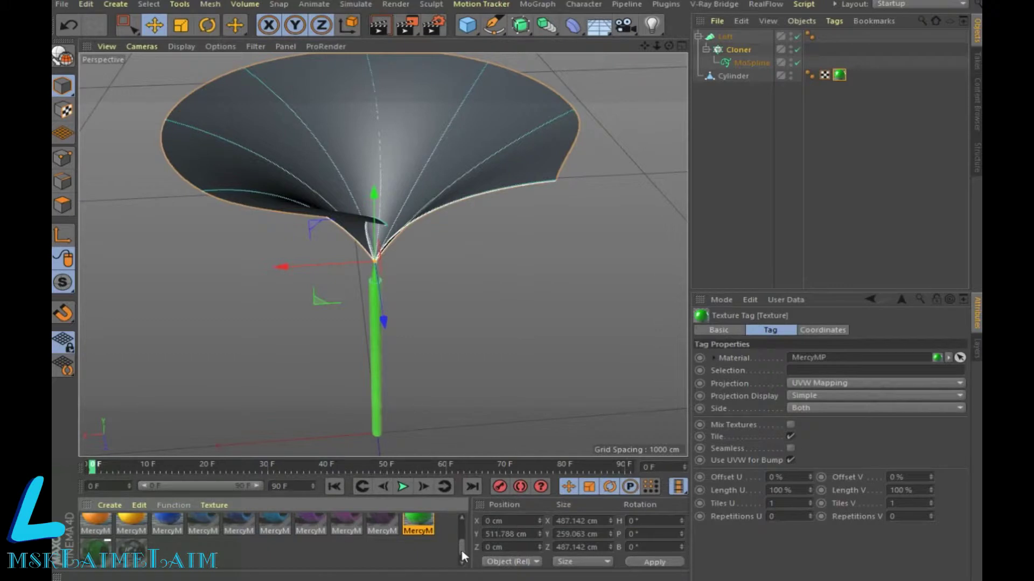
left_click_drag(461, 551, 464, 529)
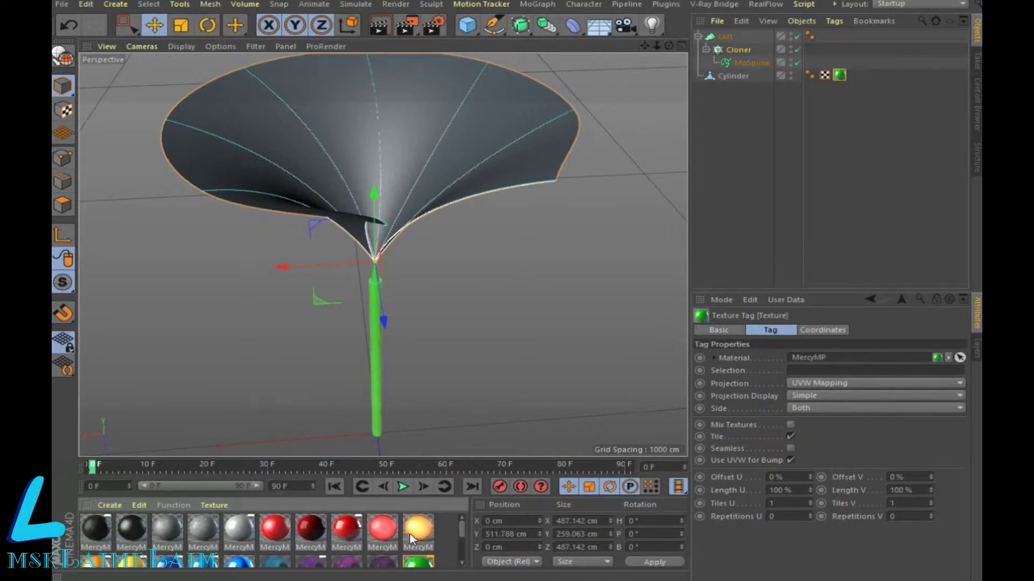
left_click_drag(415, 560, 735, 84)
left_click_drag(728, 33, 729, 34)
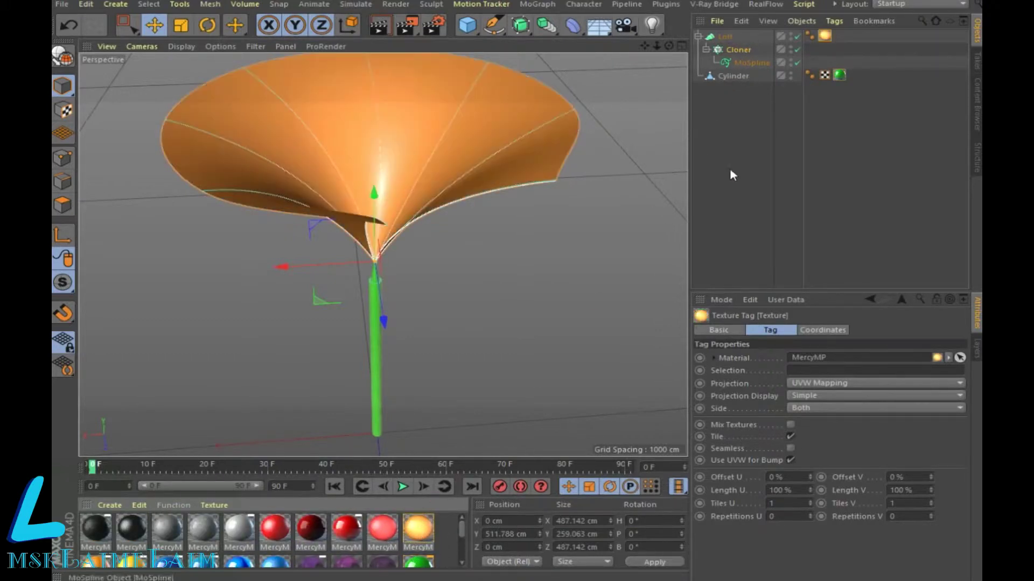
Step: Reframe the view and collapse the Loft's child hierarchy in the Object Manager
left_click(376, 24)
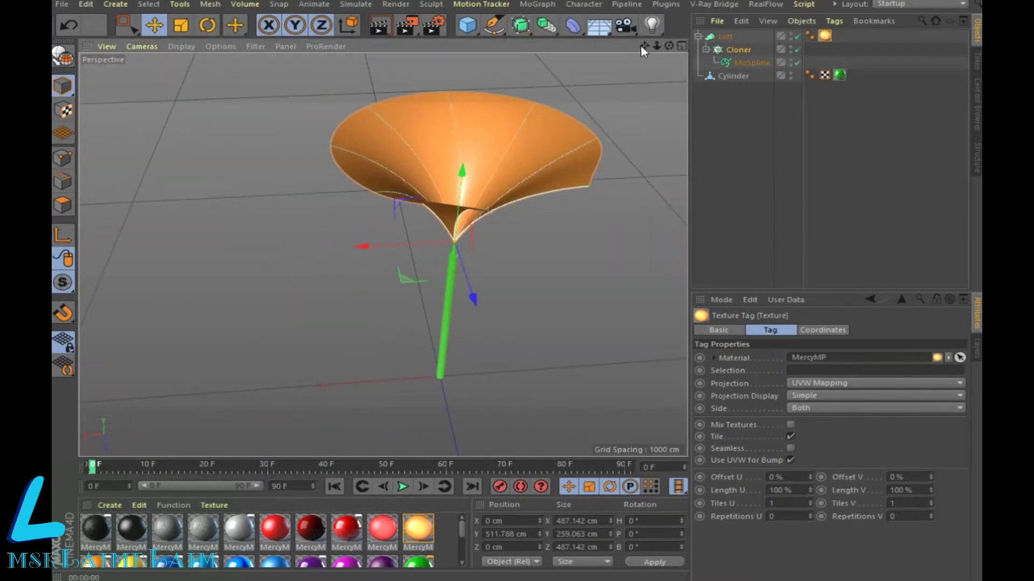
left_click_drag(644, 46, 619, 54)
left_click(731, 51)
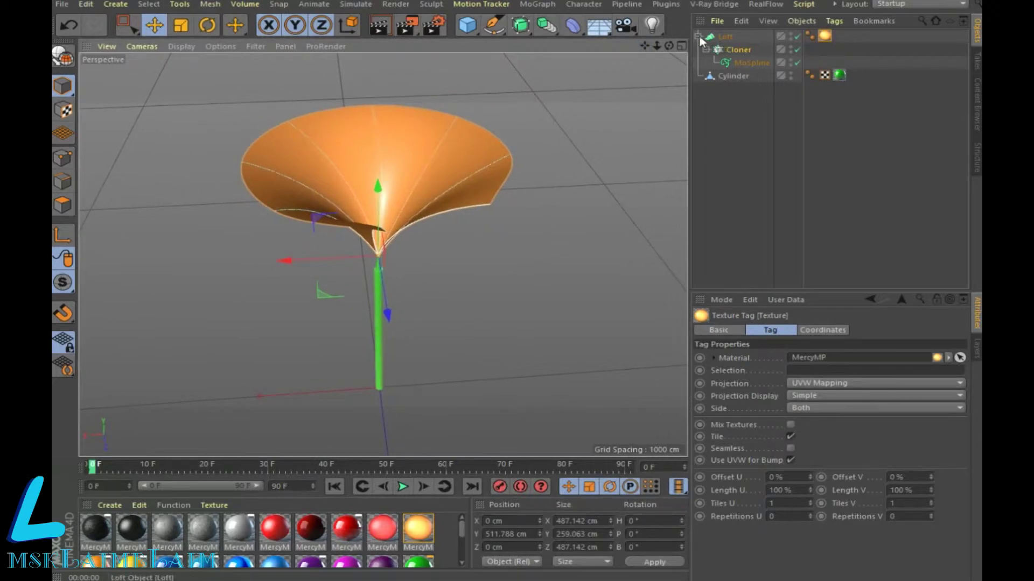
key("Delete")
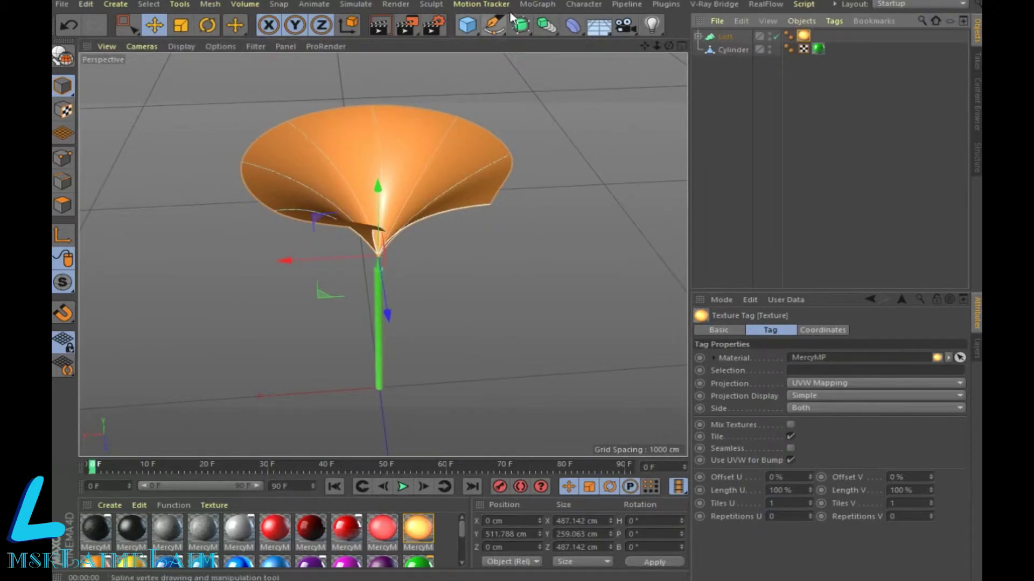
Step: Add a trial MoSpline, zoom out to view it, then delete it
left_click(533, 4)
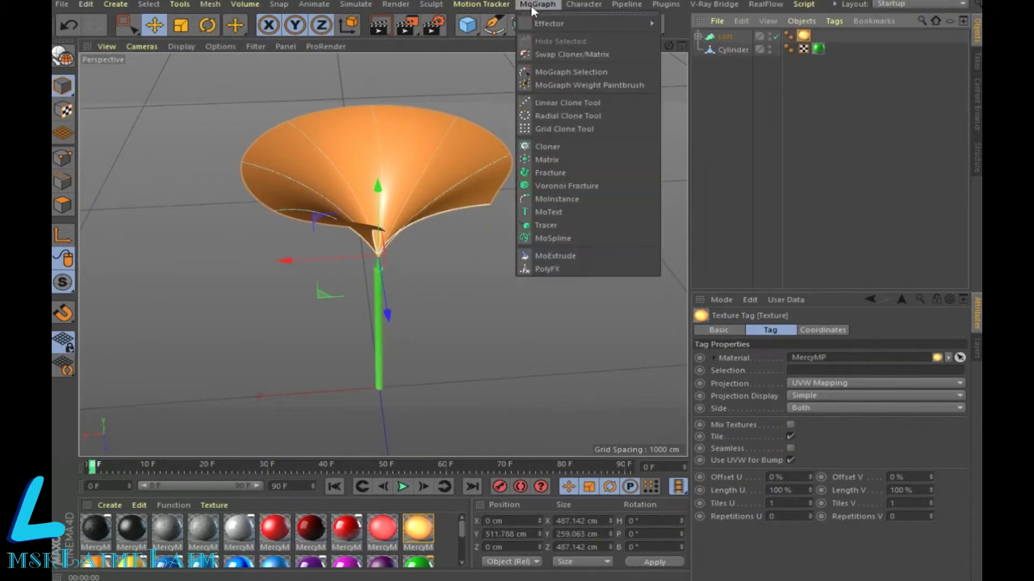
left_click(570, 238)
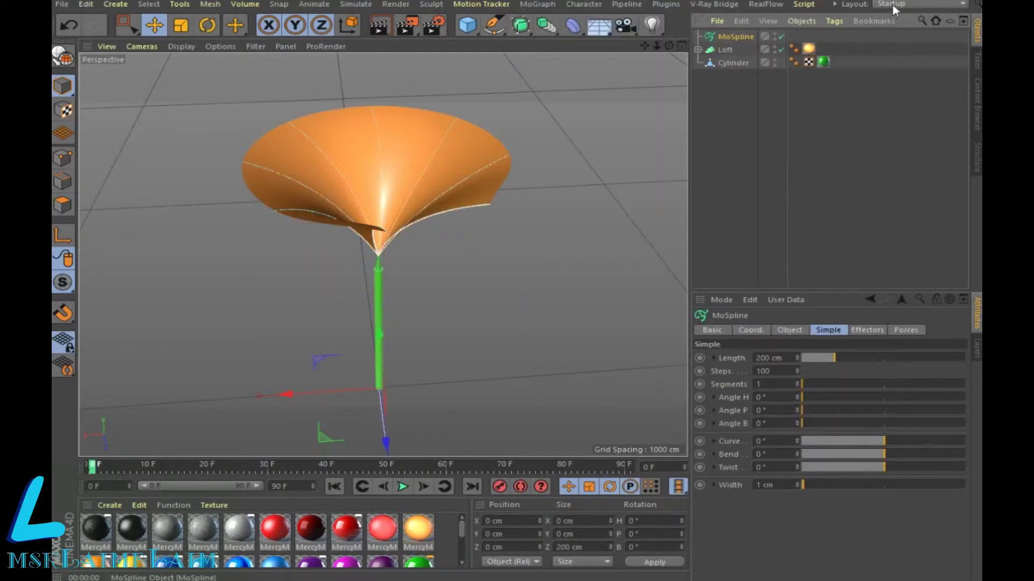
left_click(725, 39)
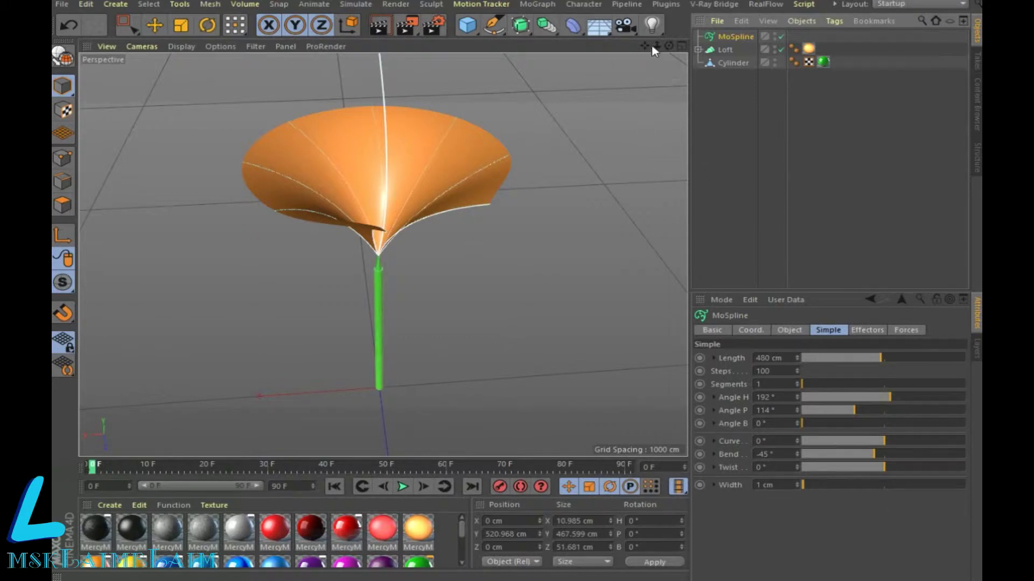
left_click(154, 25)
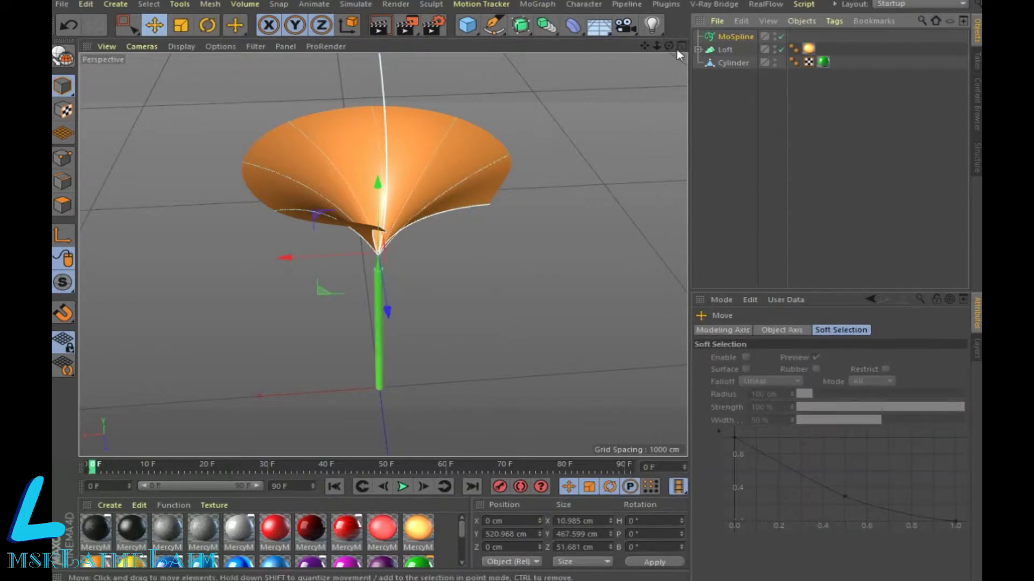
left_click_drag(657, 45, 649, 54)
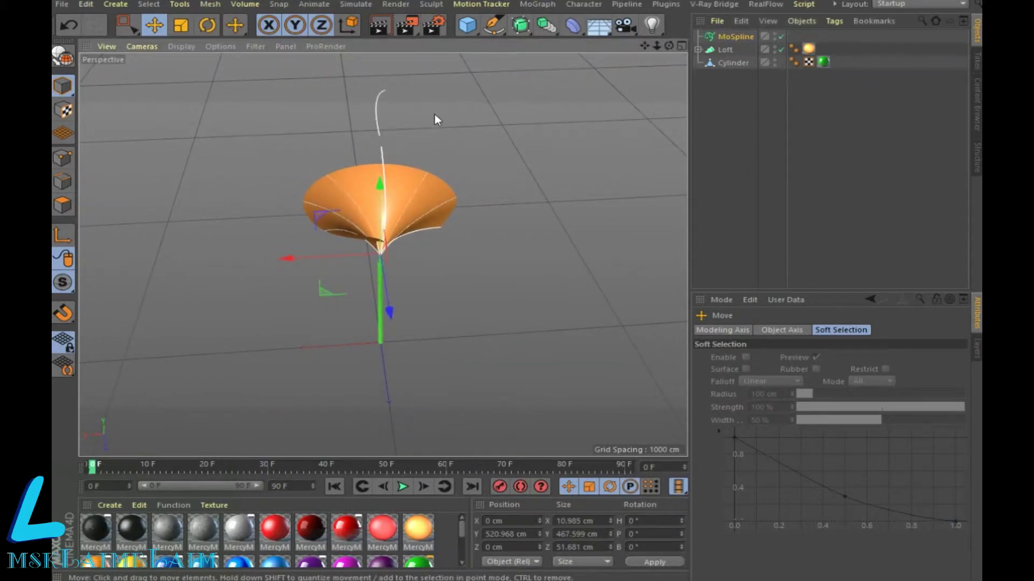
left_click(736, 37)
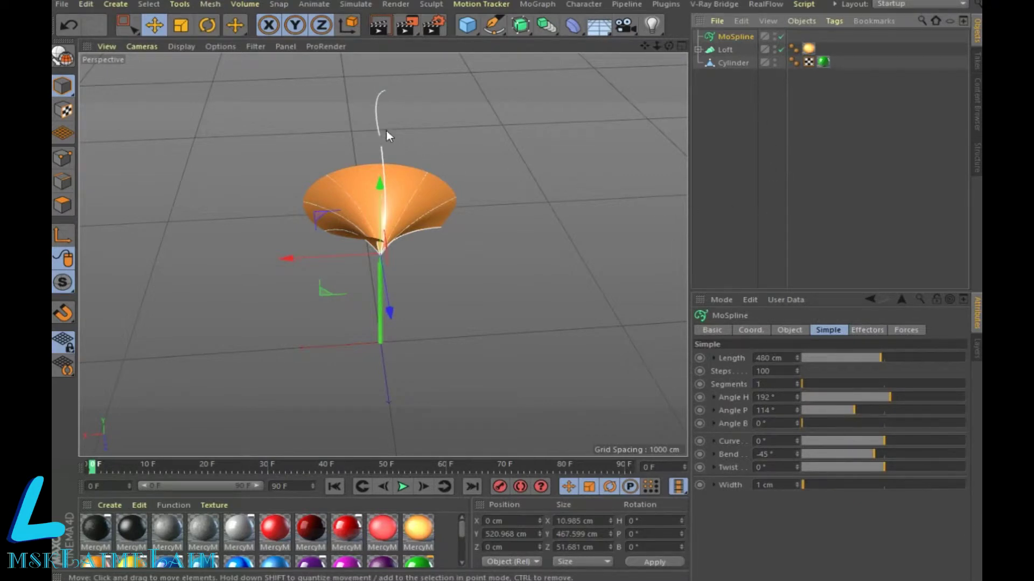
left_click(437, 123)
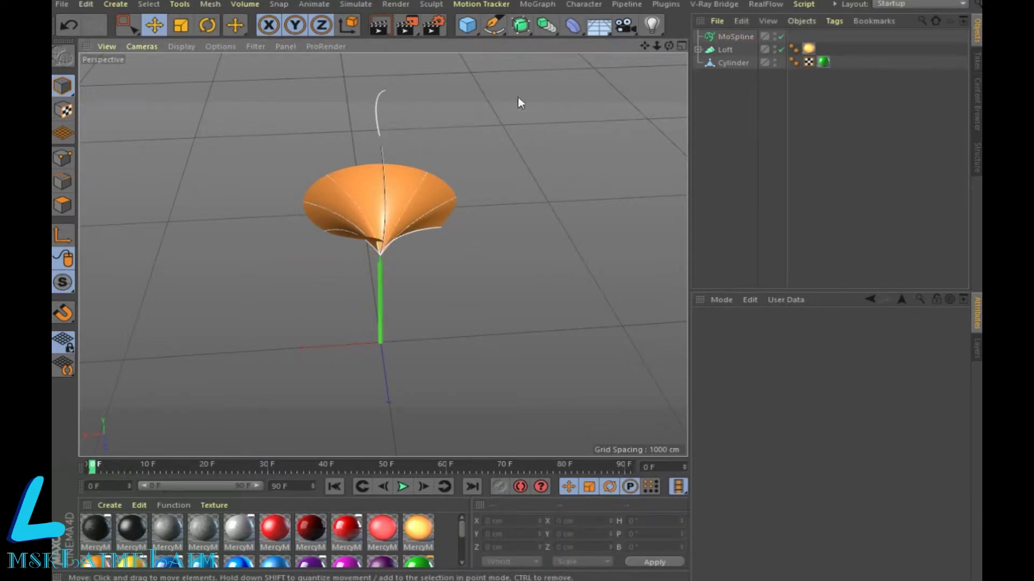
left_click(724, 35)
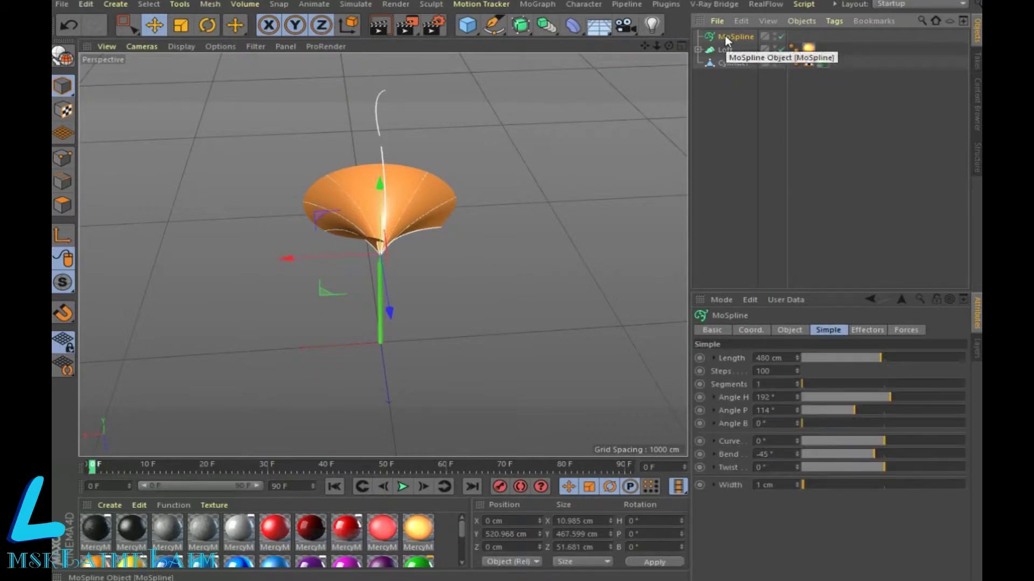
key("Delete")
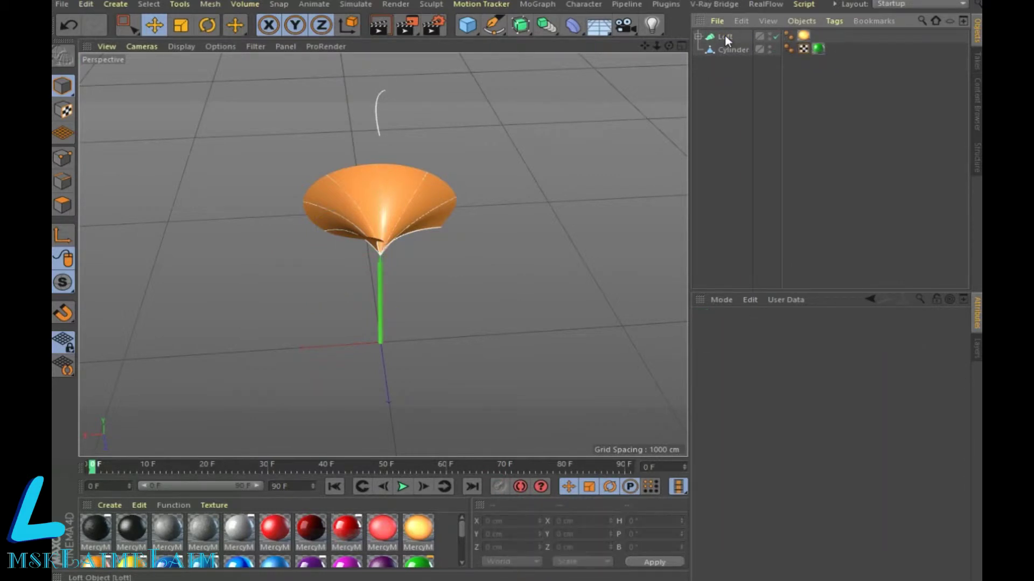
Step: Add a fresh MoSpline with Angle H 192°, Angle P 114° and Bend -45°
left_click(533, 4)
left_click(563, 238)
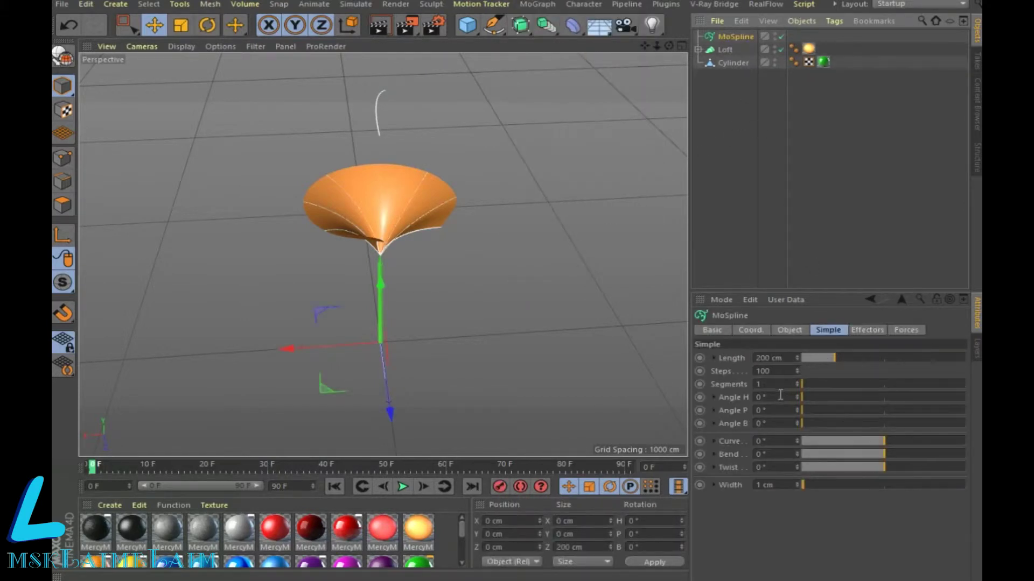
left_click(760, 397)
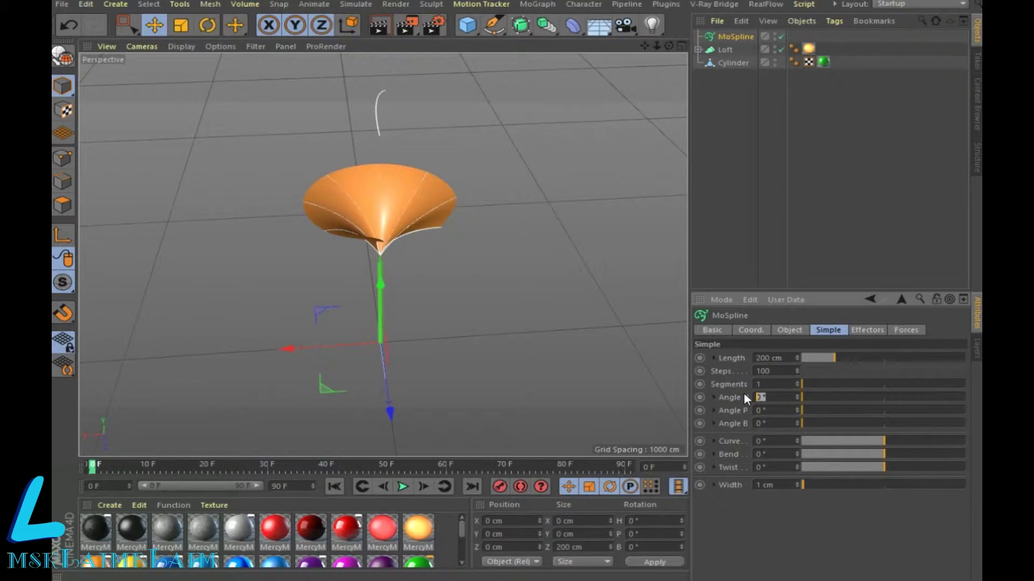
type("192")
key("Tab")
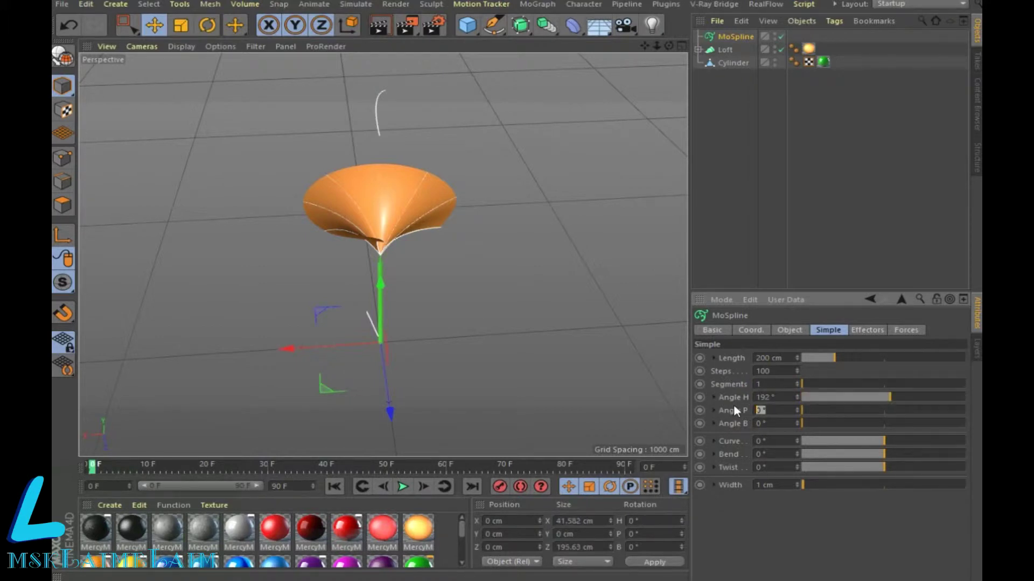
type("4")
key("Return")
left_click(756, 454)
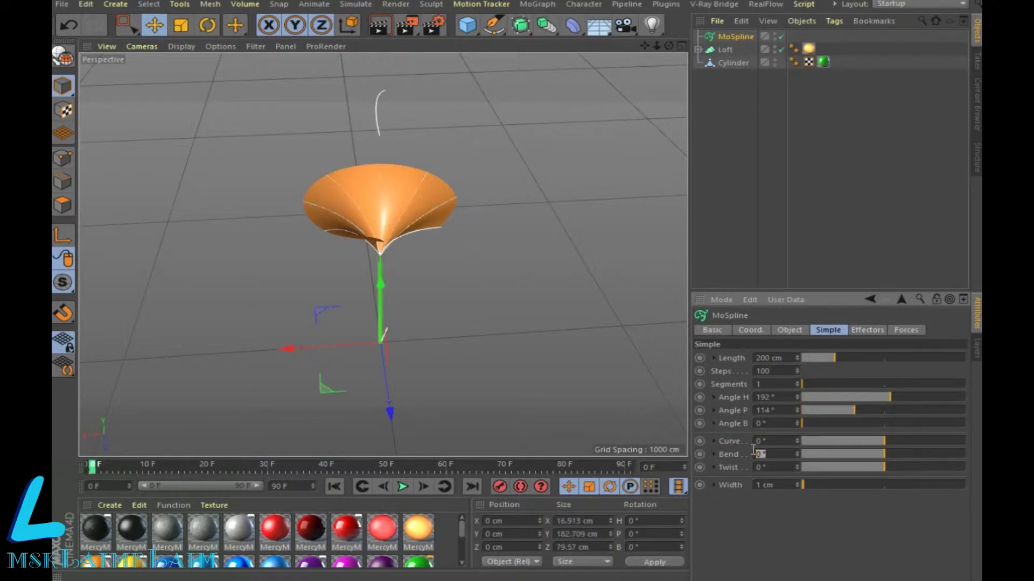
type("-45")
key("Return")
Step: Adjust the MoSpline's length to 577 cm
left_click_drag(379, 304, 382, 190)
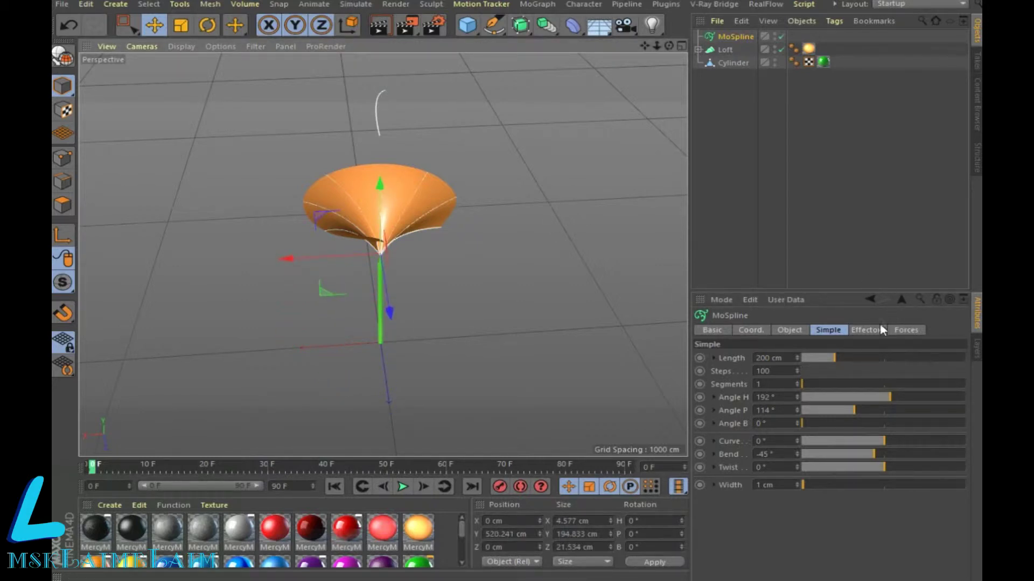
left_click(868, 357)
left_click(924, 358)
left_click_drag(900, 357, 898, 358)
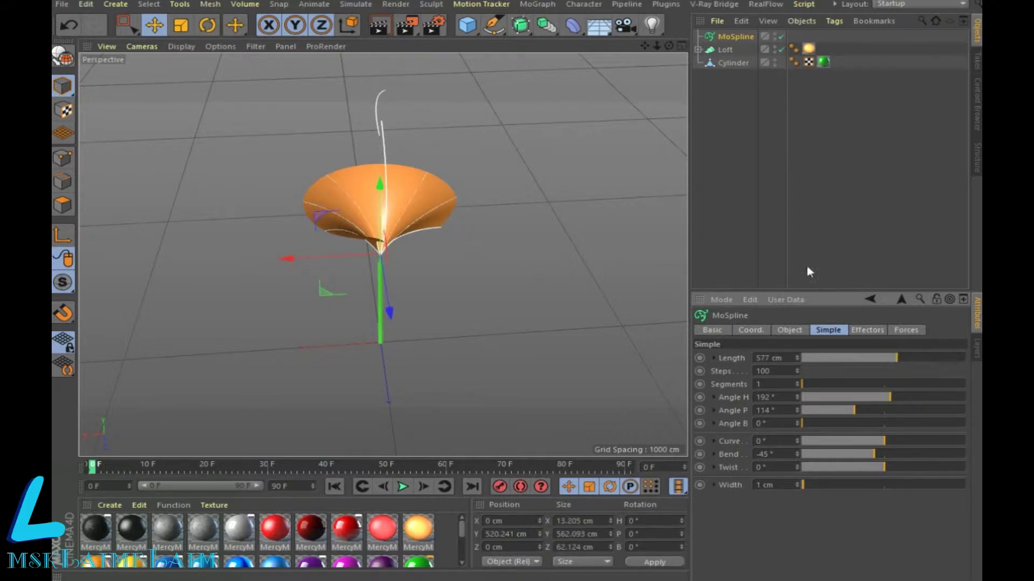
left_click(535, 4)
Step: Put the curved MoSpline inside a new Cloner set to Radial mode
left_click(547, 147)
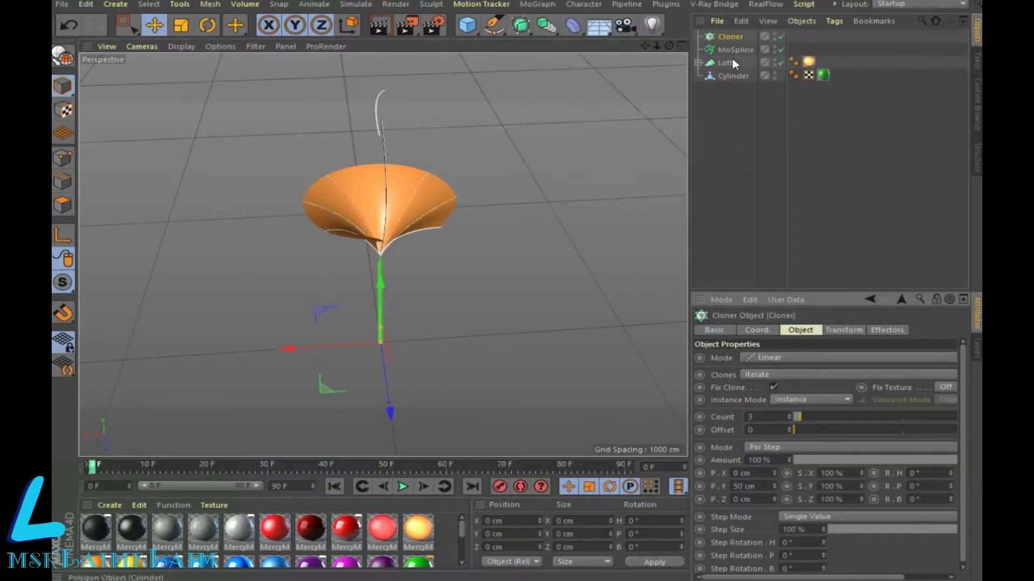
left_click_drag(736, 38, 735, 36)
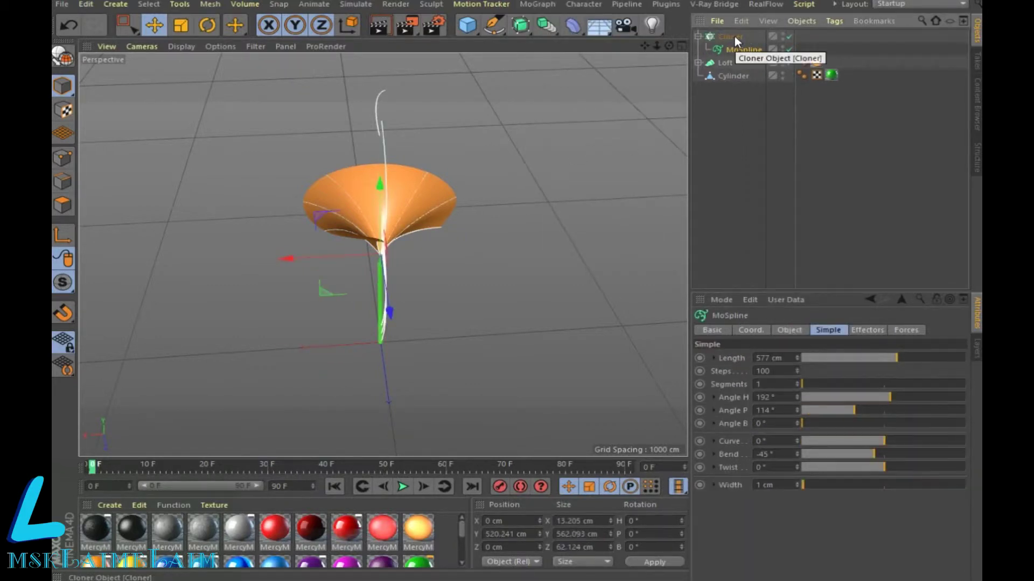
left_click(734, 37)
left_click(792, 356)
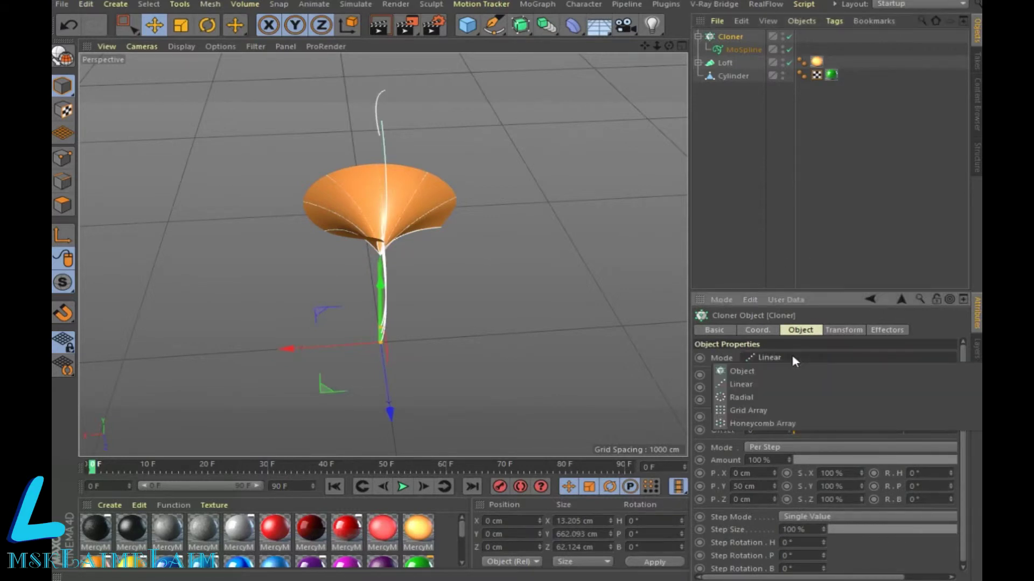
left_click(761, 400)
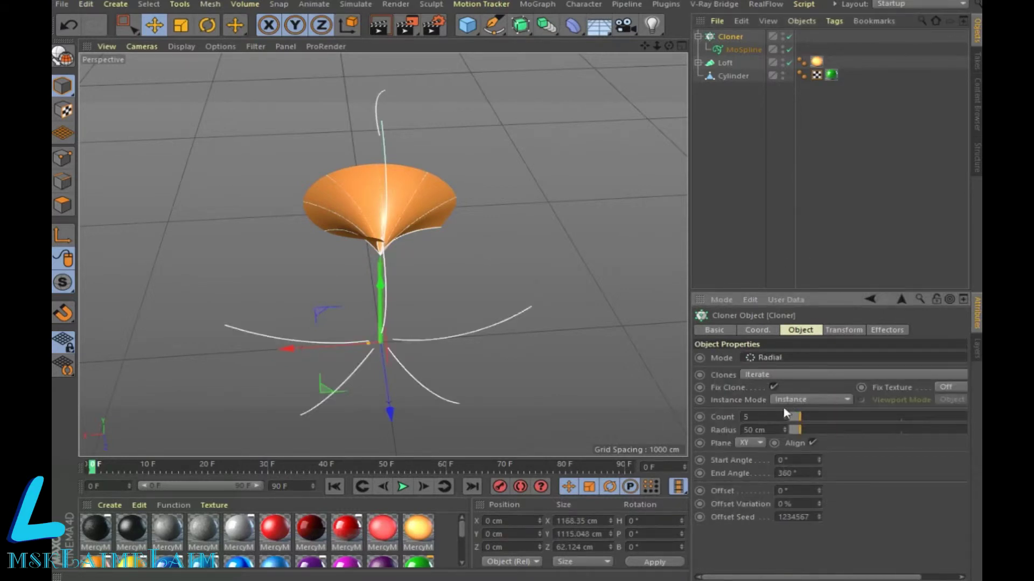
Step: Give the Cloner 8 clones, 0 radius on the XZ plane, and raise it to the trumpet
double_click(746, 416)
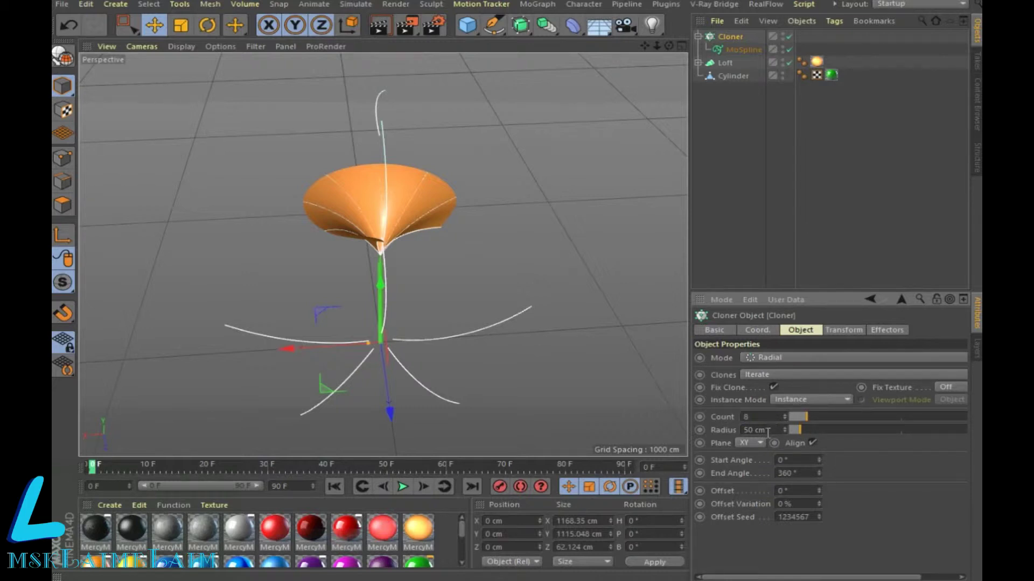
double_click(743, 429)
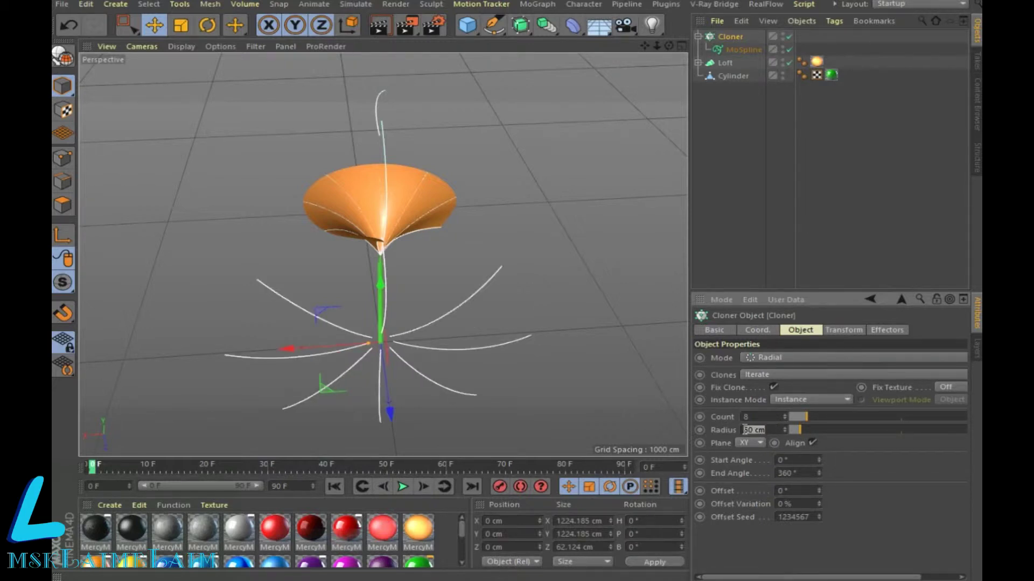
type("0")
left_click(763, 440)
left_click(748, 483)
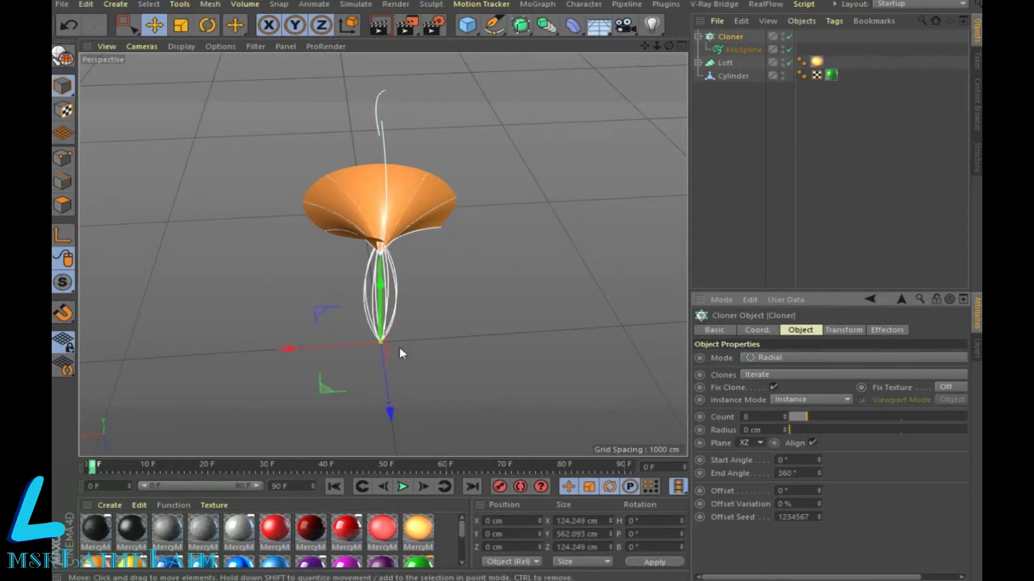
left_click_drag(384, 261, 384, 189)
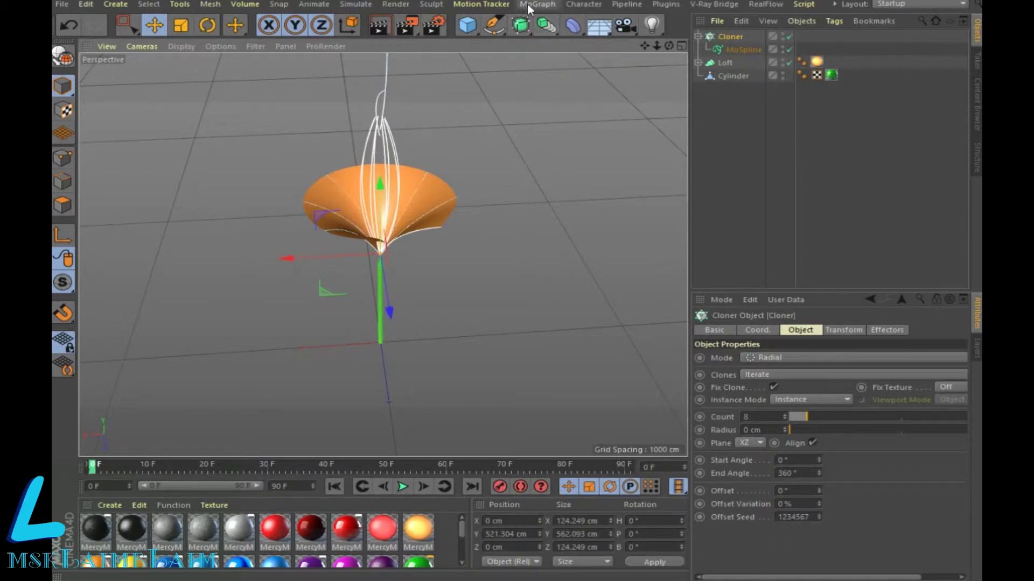
left_click(520, 24)
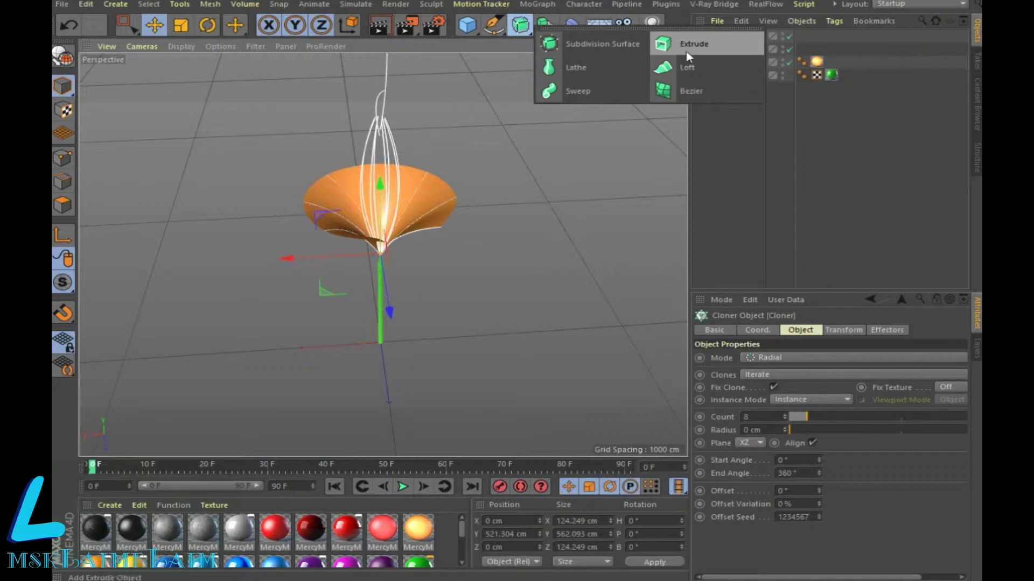
Step: Wrap the Cloner in a new Loft.1, apply the red material, and collapse it
left_click(689, 65)
left_click_drag(734, 50, 734, 34)
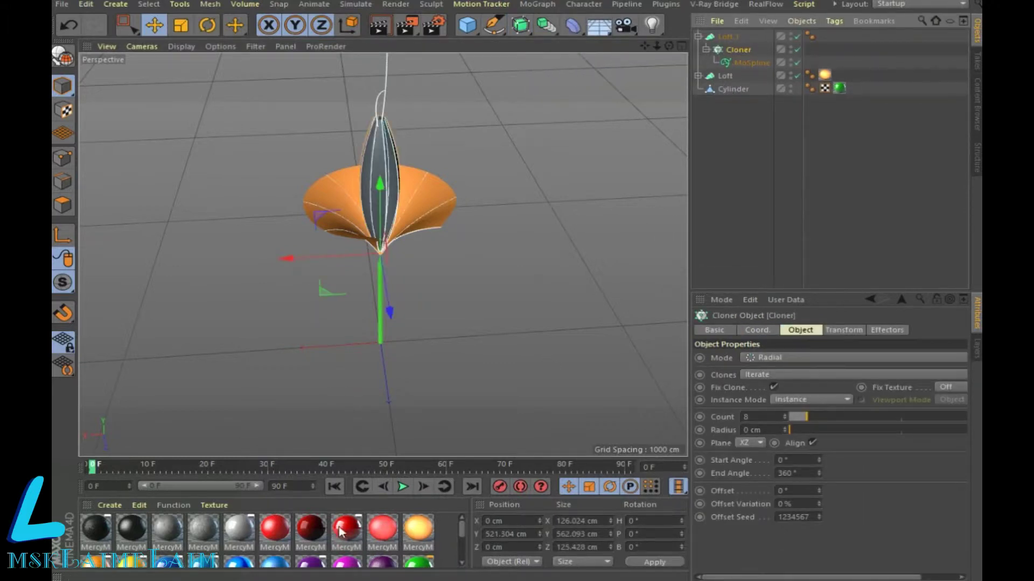
left_click_drag(738, 50, 733, 38)
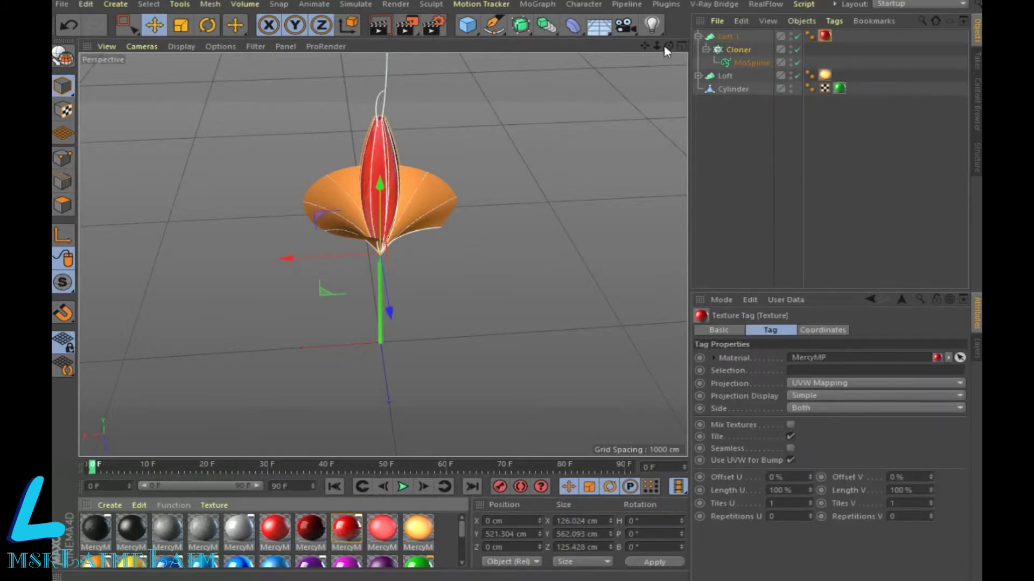
left_click_drag(669, 47, 648, 68)
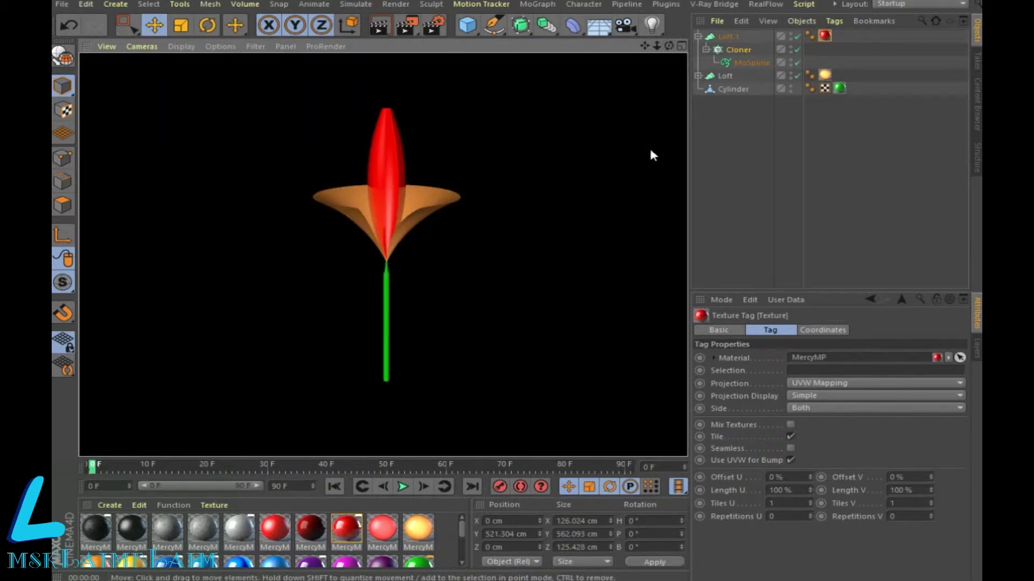
left_click(698, 36)
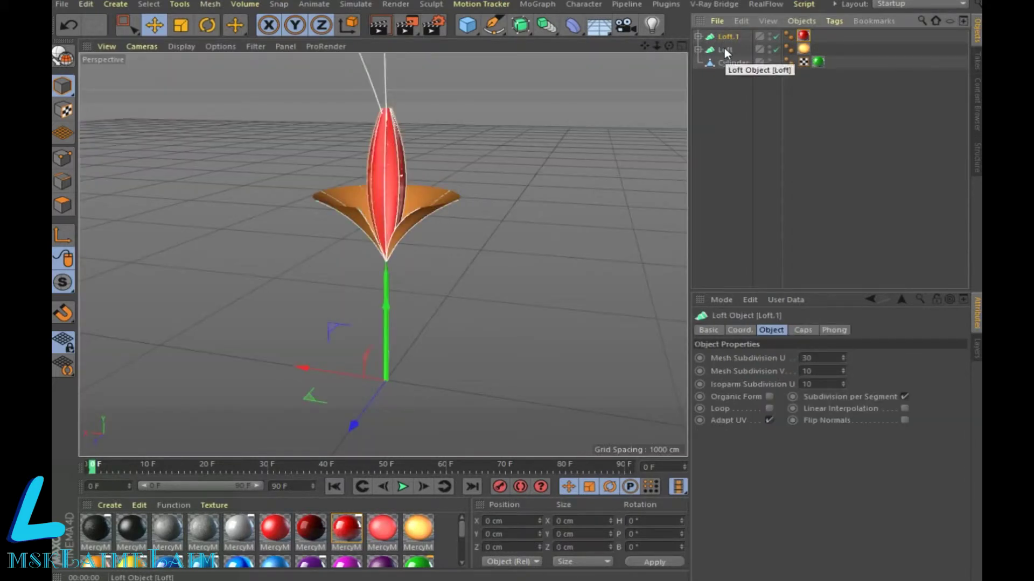
Step: Move both lofts slightly down the stem
left_click(727, 49, "ctrl")
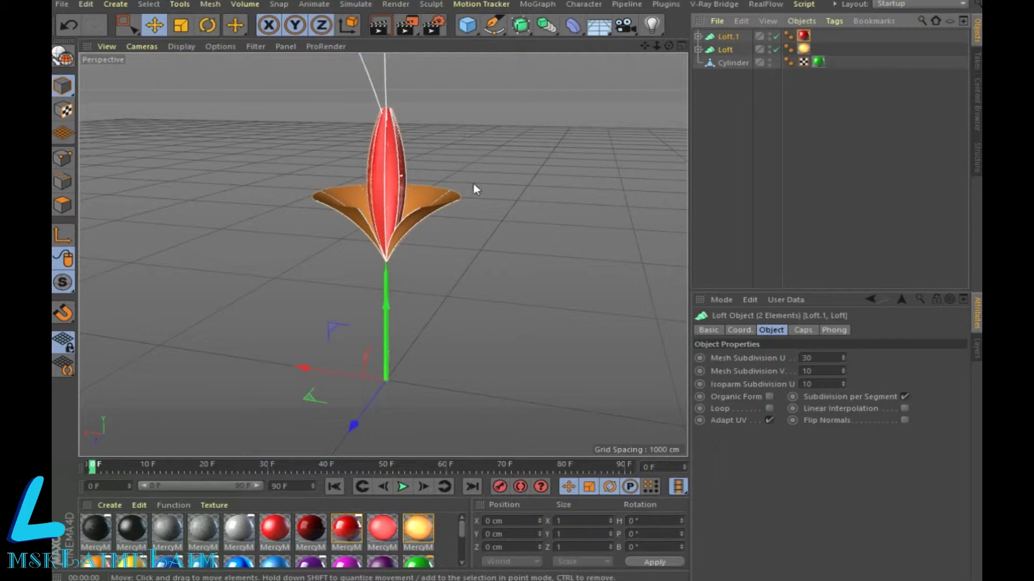
left_click_drag(386, 312, 386, 319)
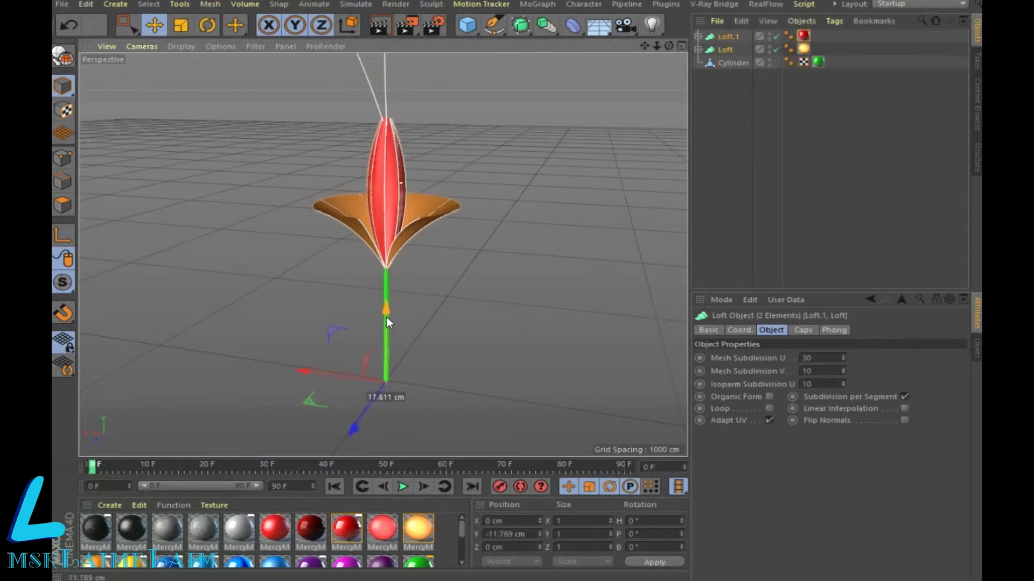
left_click(515, 317)
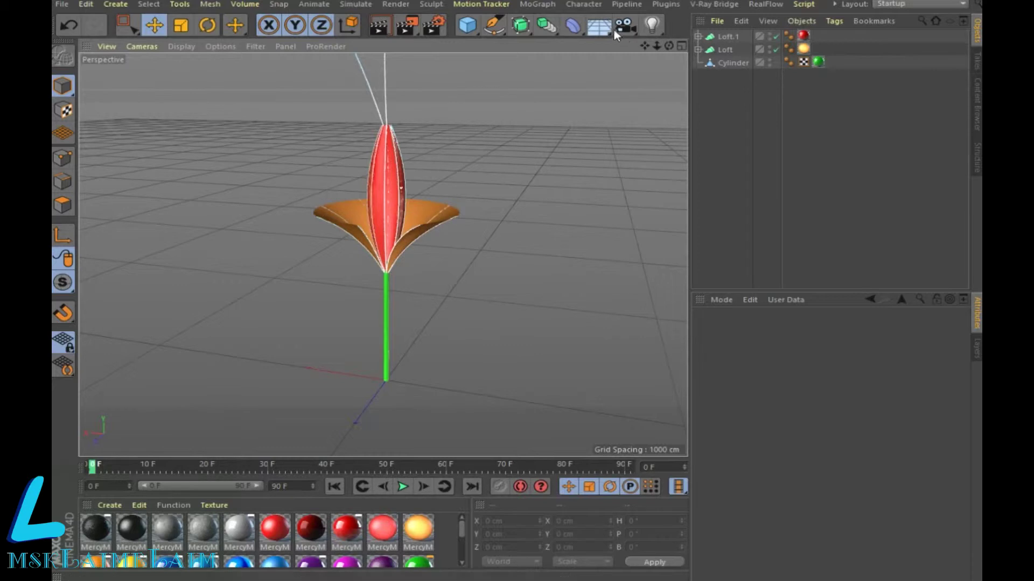
Step: Add a Hair object grown from a Floor, preview-render, then delete the Floor
left_click(599, 26)
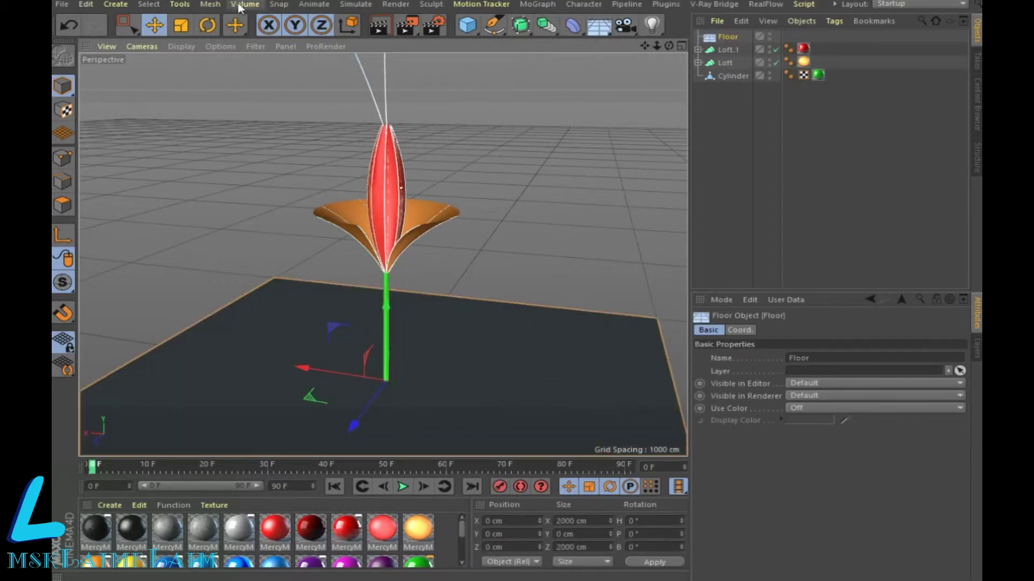
left_click(357, 6)
mouse_move(365, 85)
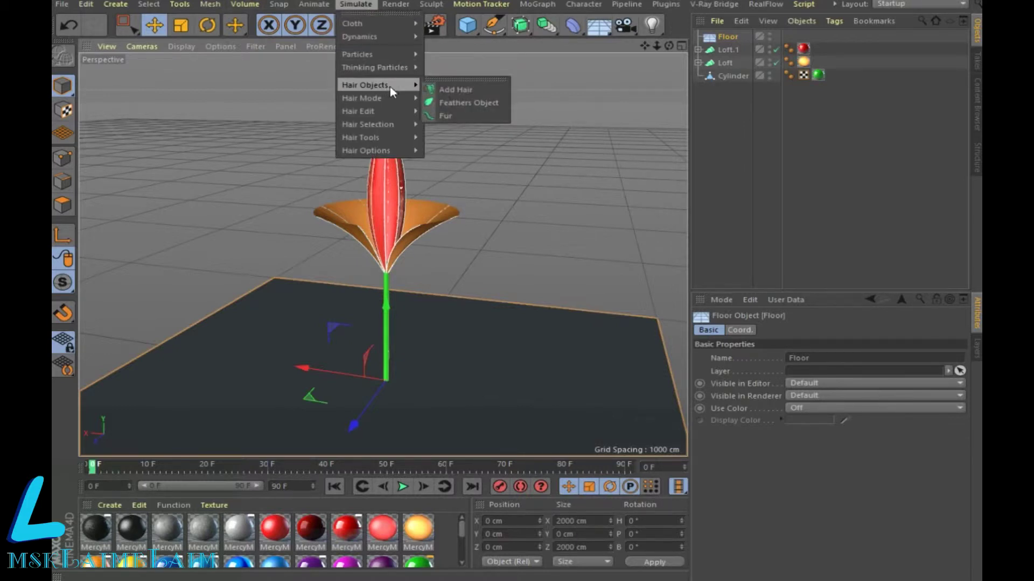
left_click(455, 89)
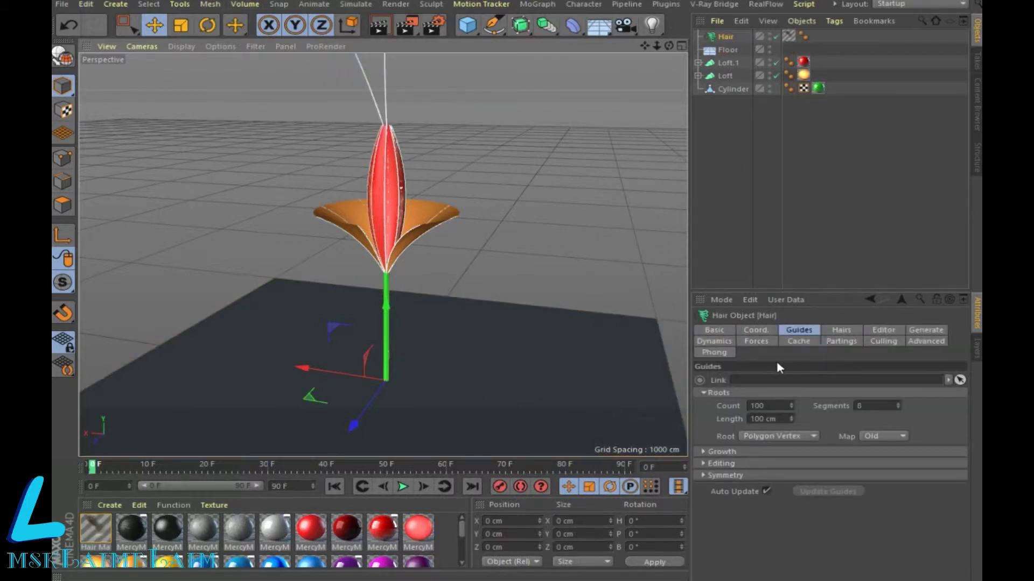
left_click_drag(728, 50, 774, 380)
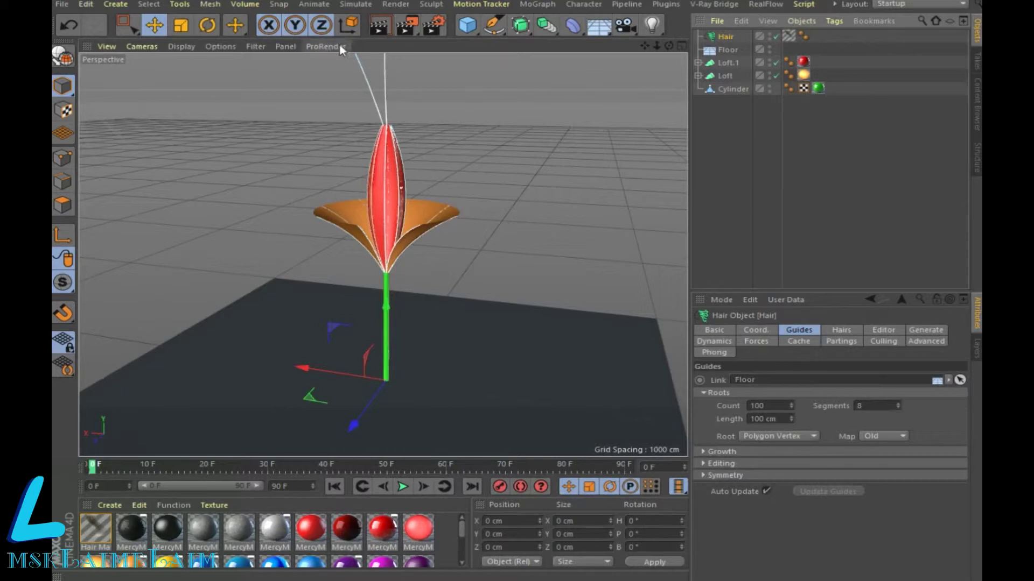
left_click(378, 25)
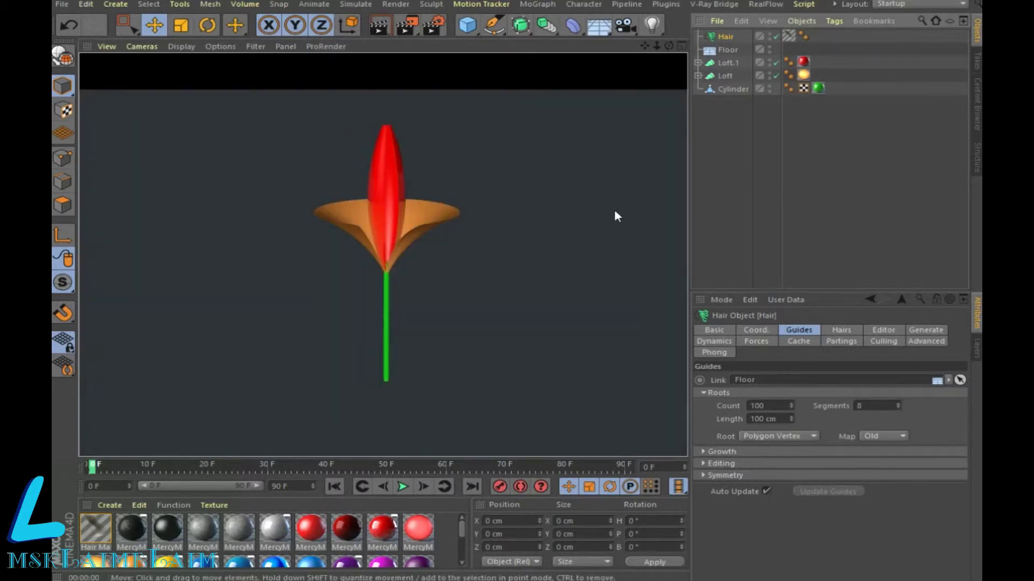
left_click(726, 48)
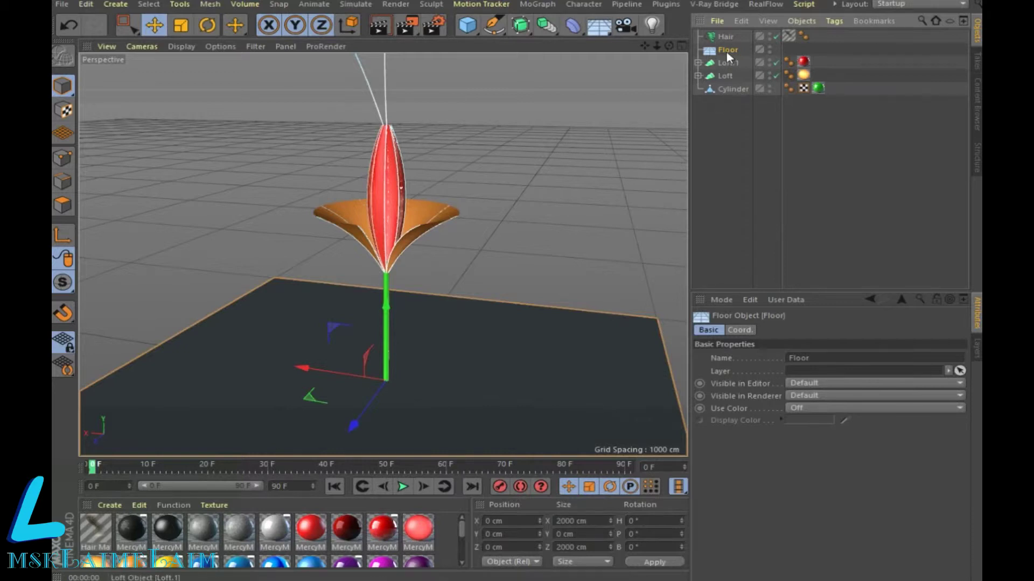
key("Delete")
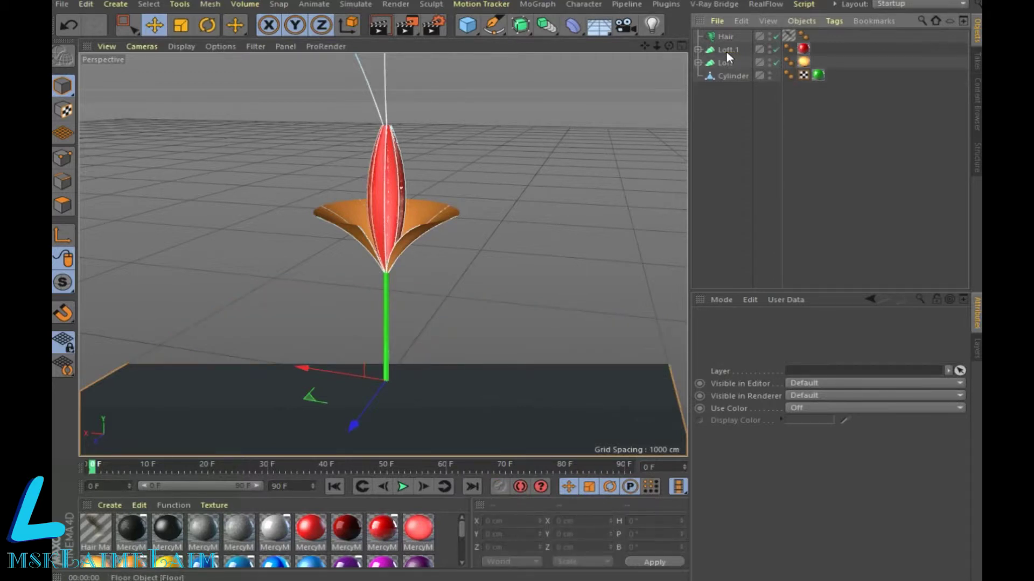
Step: Add a Disc of about 1054 cm radius with a green material
left_click(468, 25)
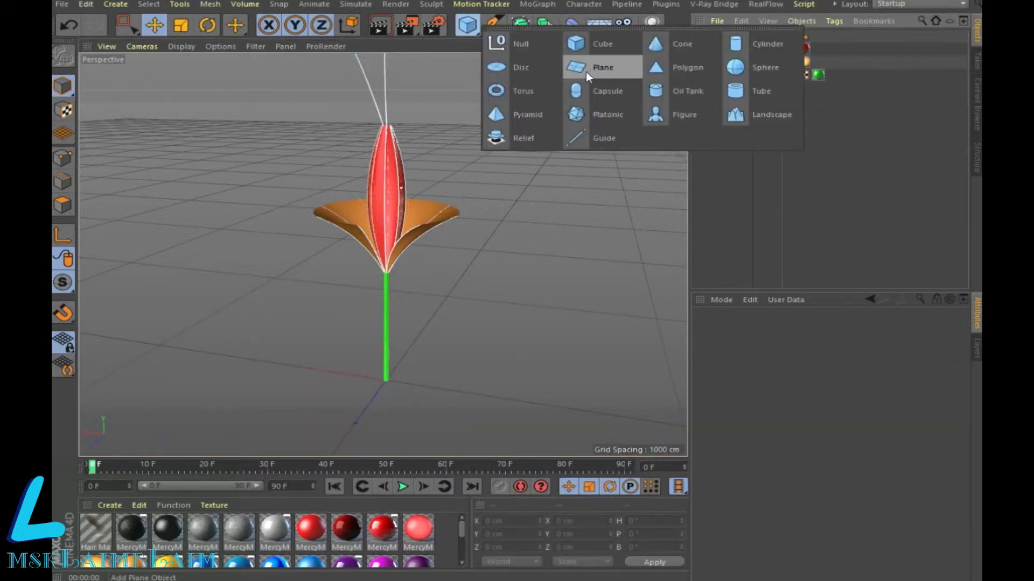
left_click(535, 70)
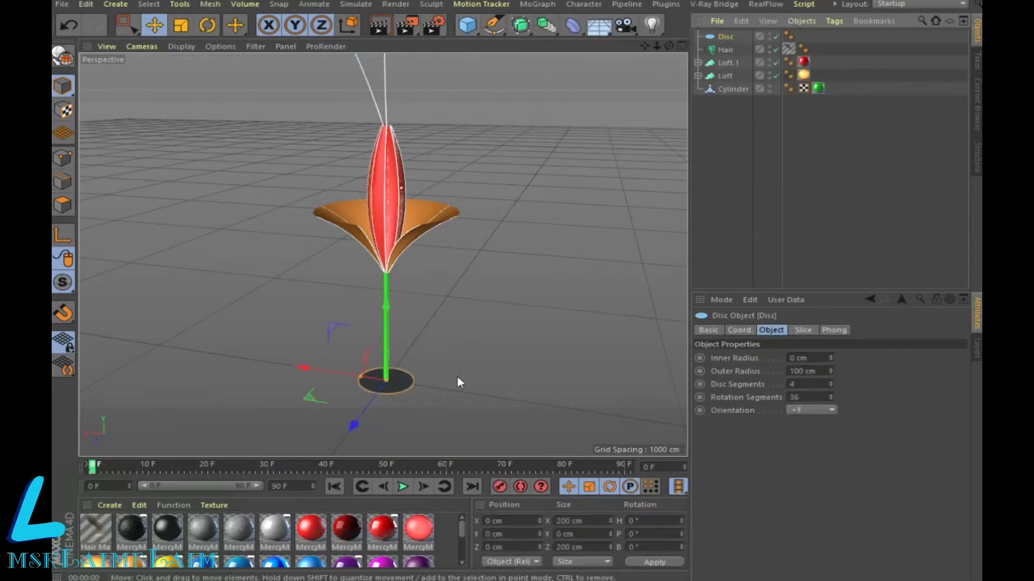
left_click_drag(368, 386, 144, 377)
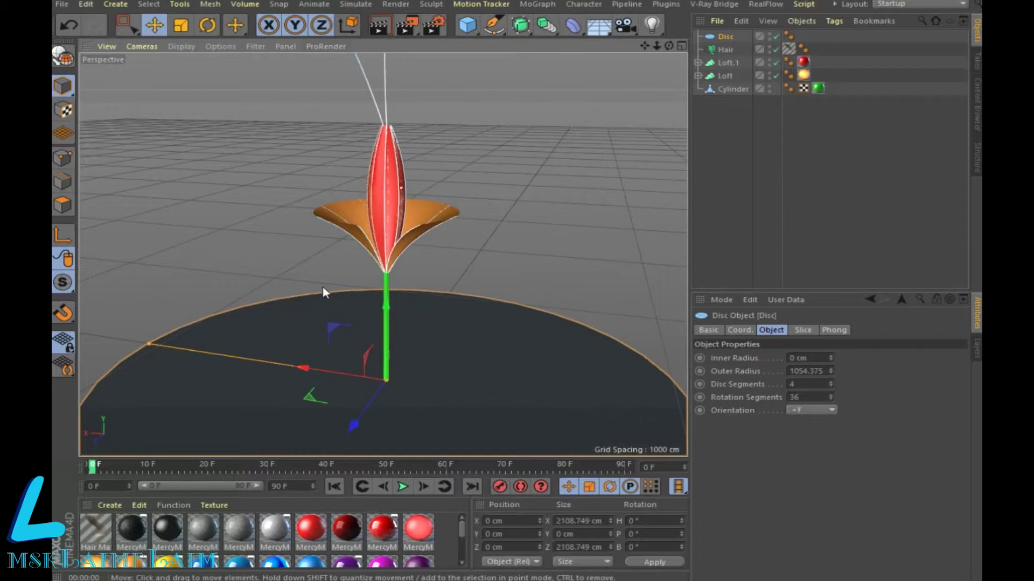
scroll(467, 554, "down", 1)
scroll(467, 555, "down", 2)
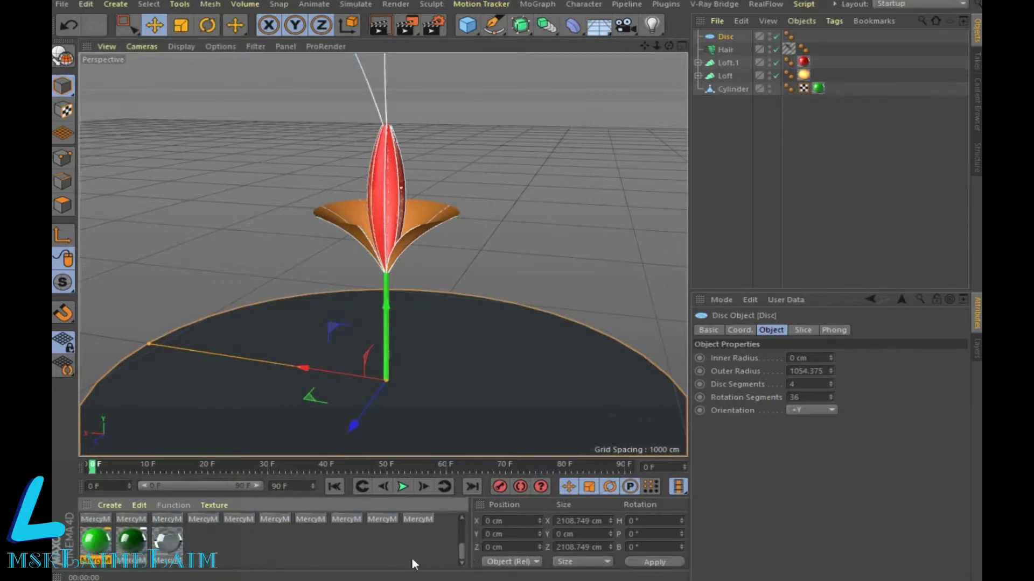
left_click_drag(97, 546, 201, 437)
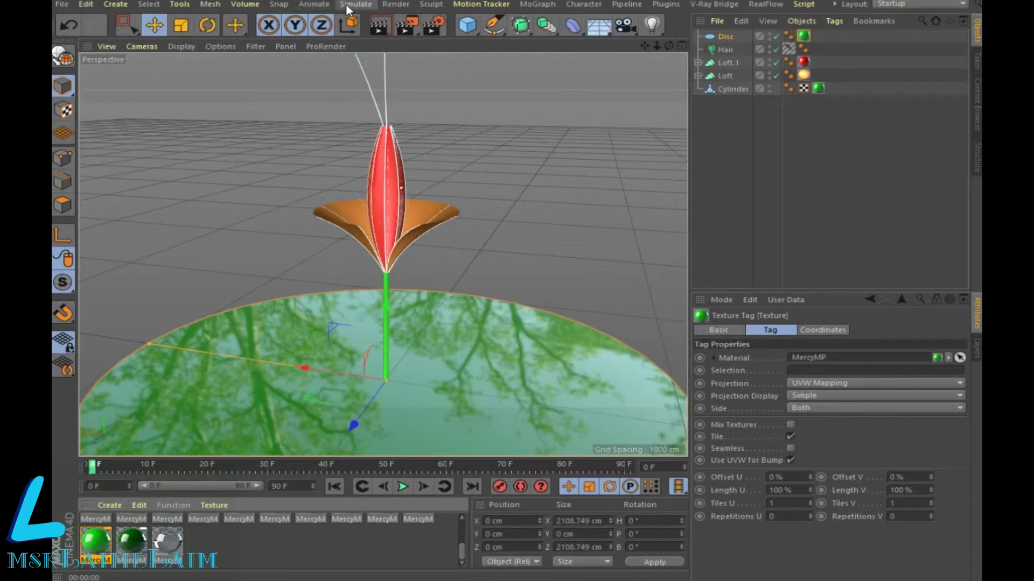
Step: Link the Disc as the Hair's growth surface and render a grass preview
left_click(726, 50)
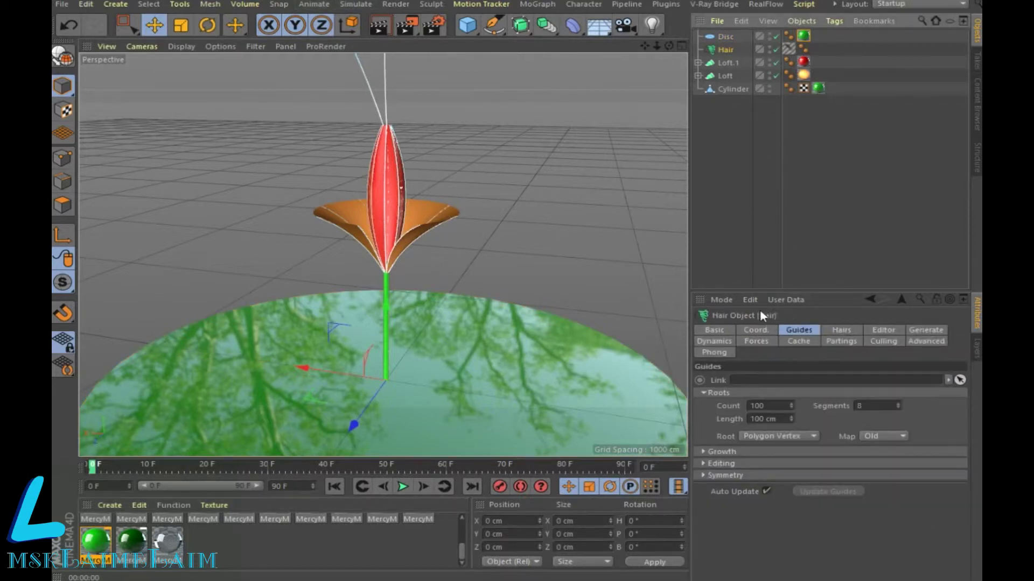
left_click_drag(781, 348, 782, 382)
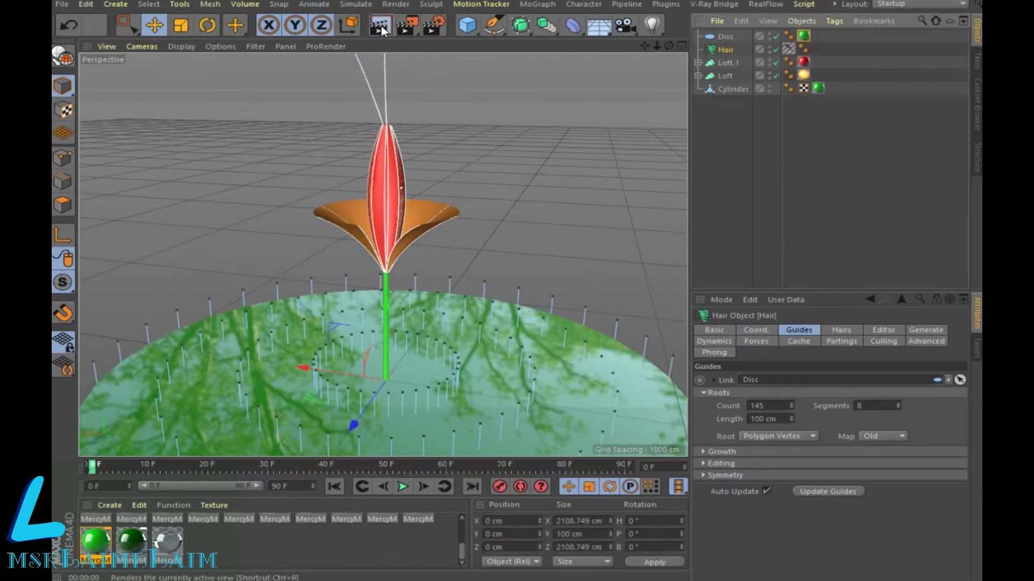
key("ctrl+r")
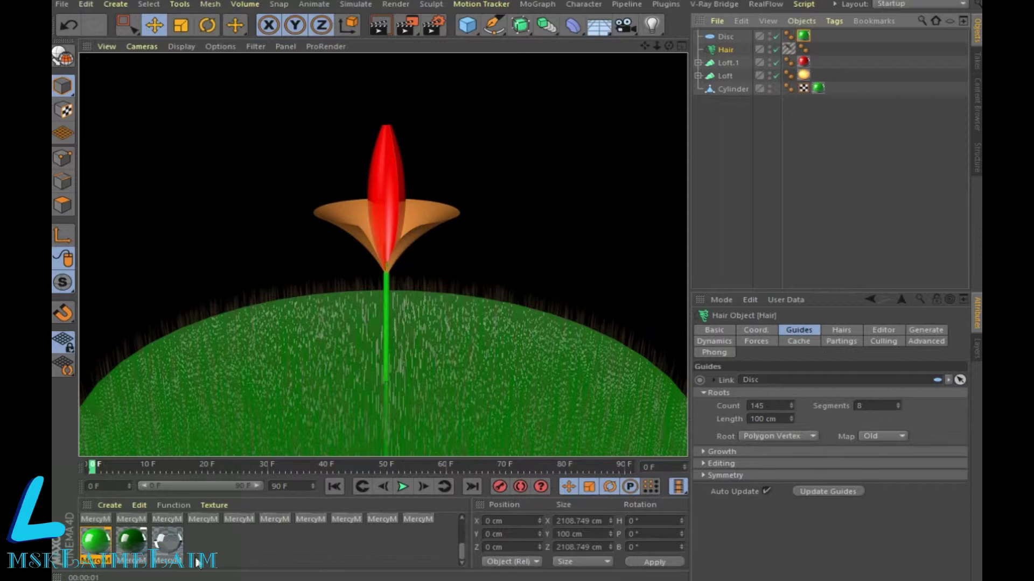
left_click(788, 49)
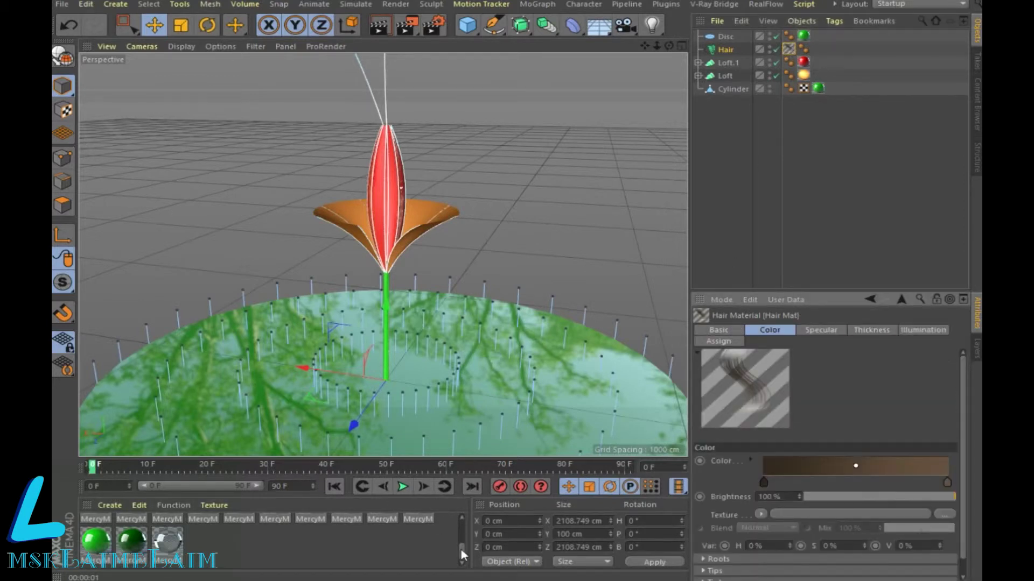
Step: Set the Hair Mat gradient's root colour to vivid green
left_click_drag(462, 554, 463, 523)
double_click(96, 534)
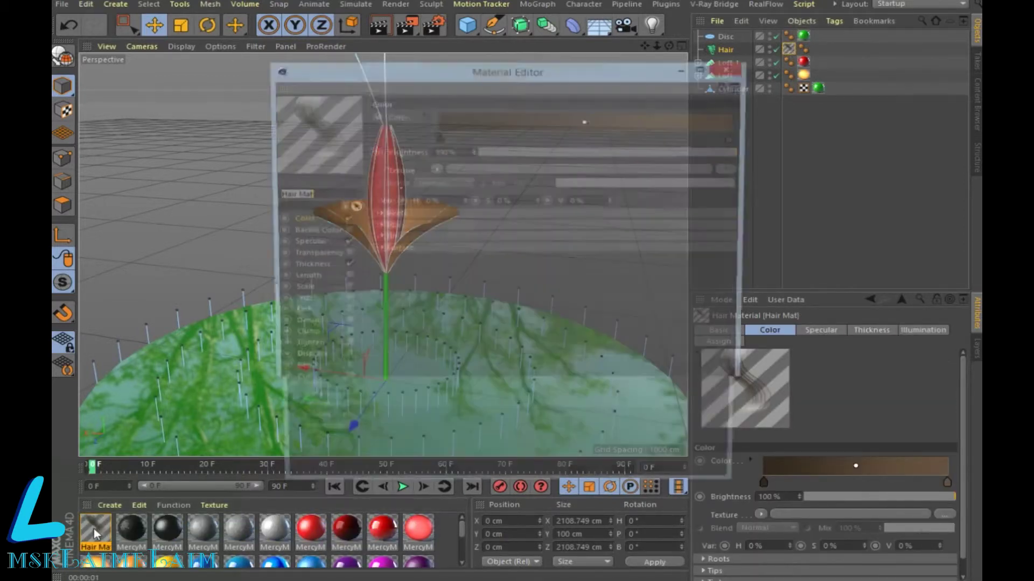
double_click(438, 139)
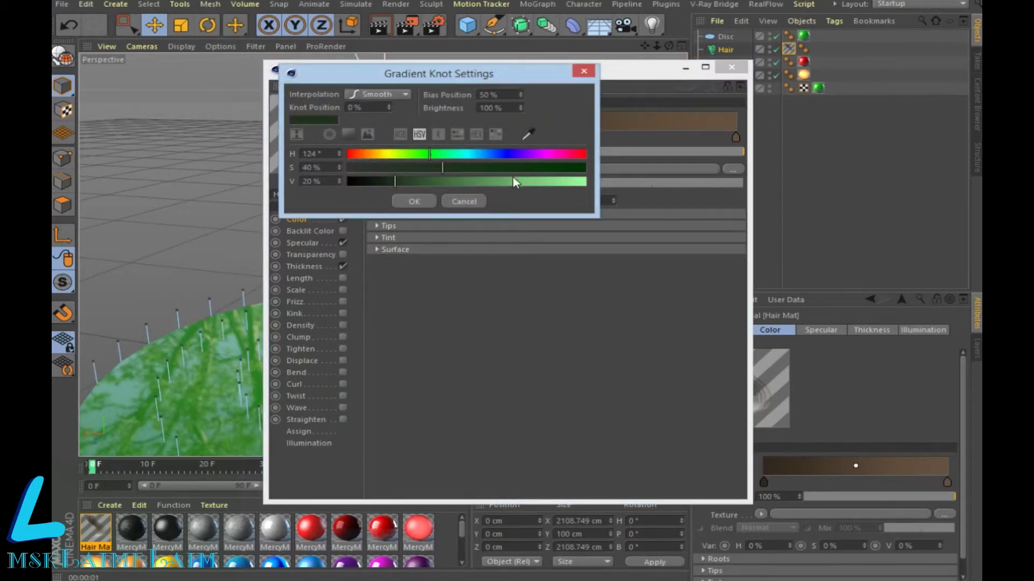
left_click(549, 168)
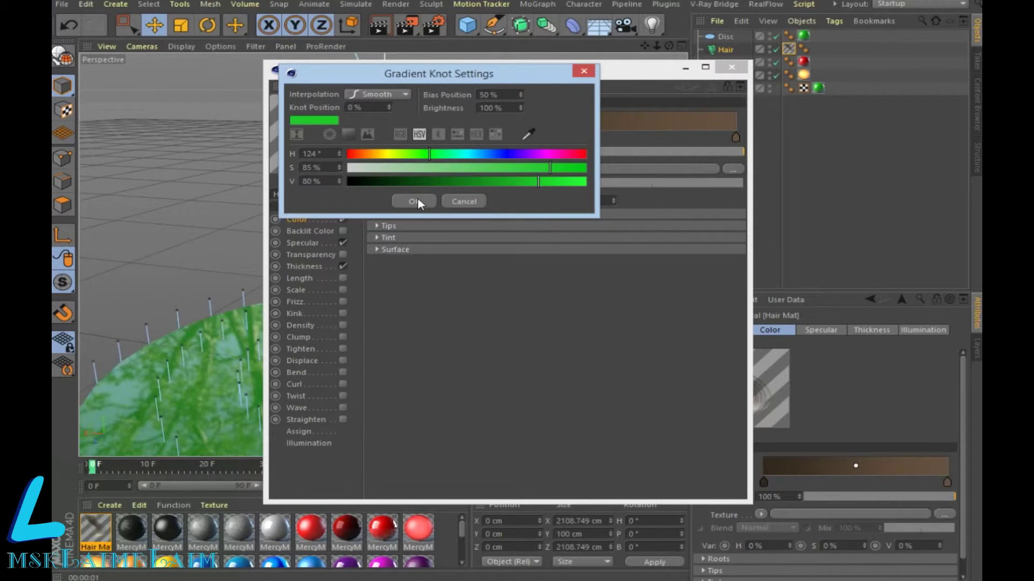
left_click(418, 199)
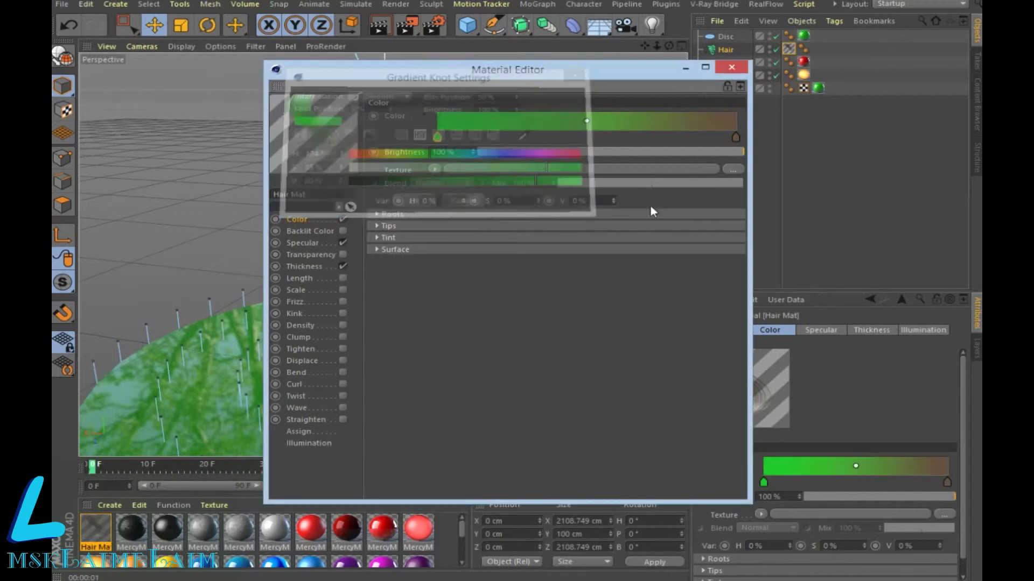
Step: Set the gradient's tip colour to vivid green and enable Frizz and Kink
double_click(736, 137)
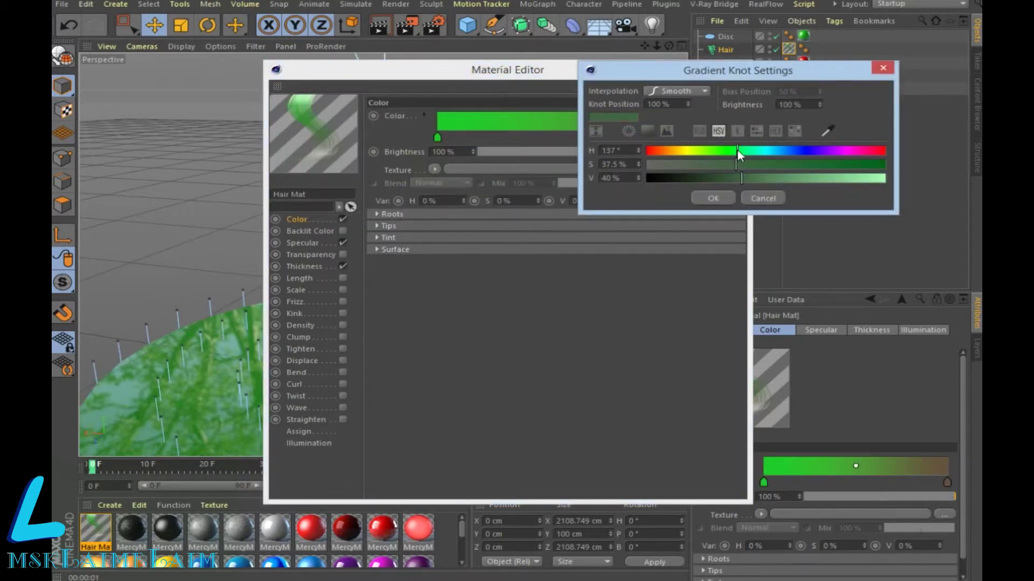
left_click(846, 164)
left_click(804, 177)
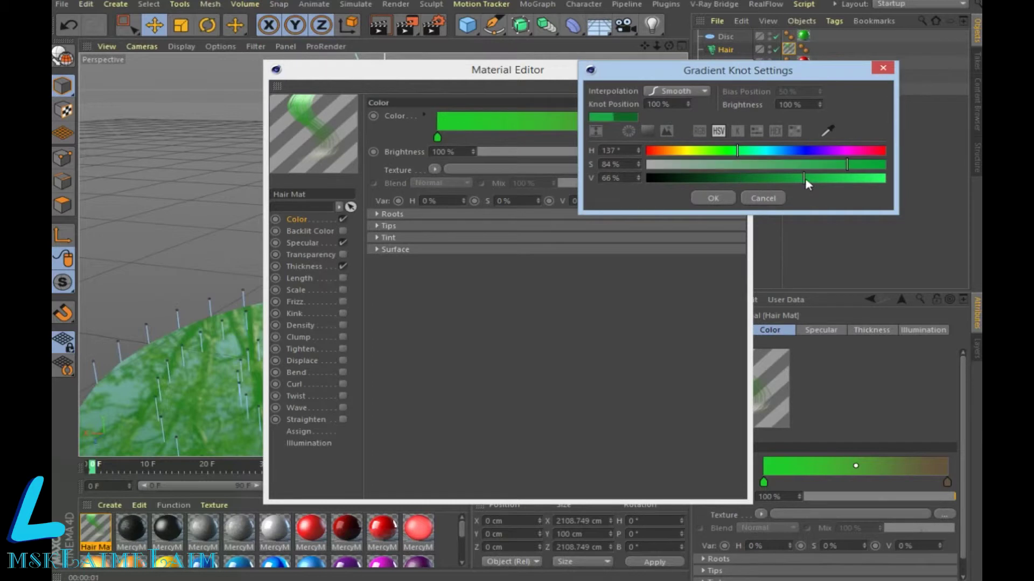
left_click(724, 195)
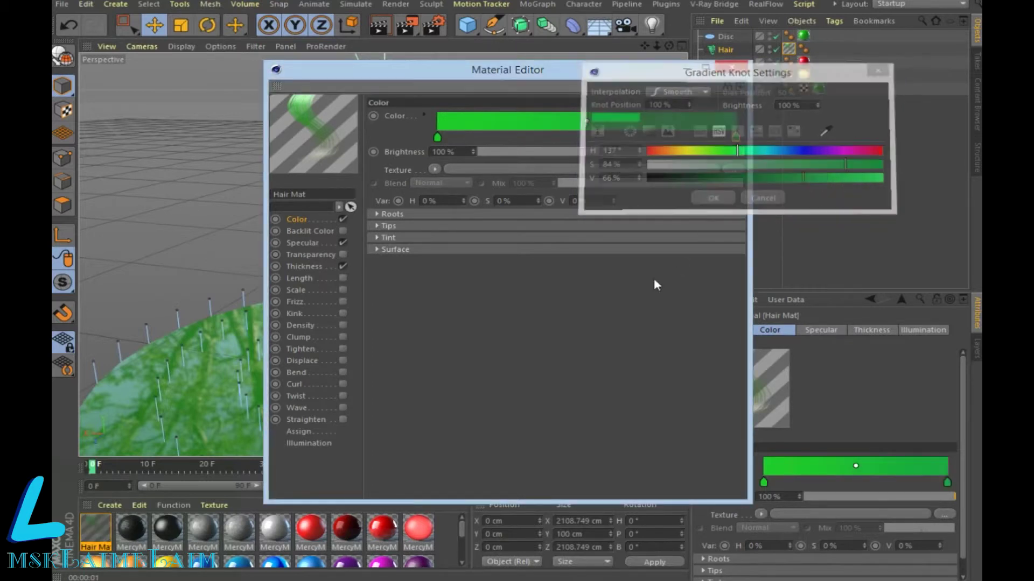
left_click(343, 313)
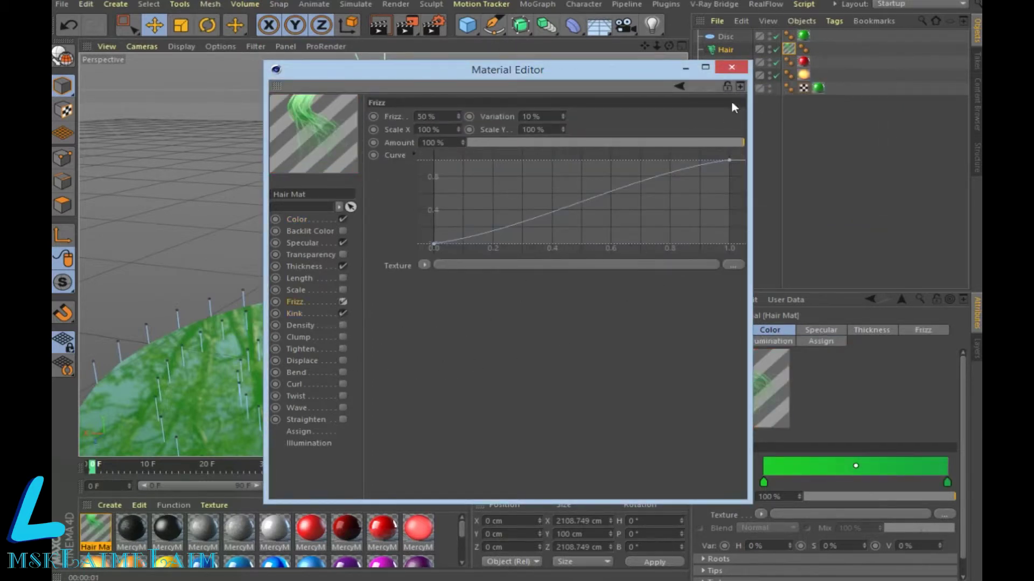
Step: Close the Material Editor and preview-render the grass-covered disc
left_click(745, 70)
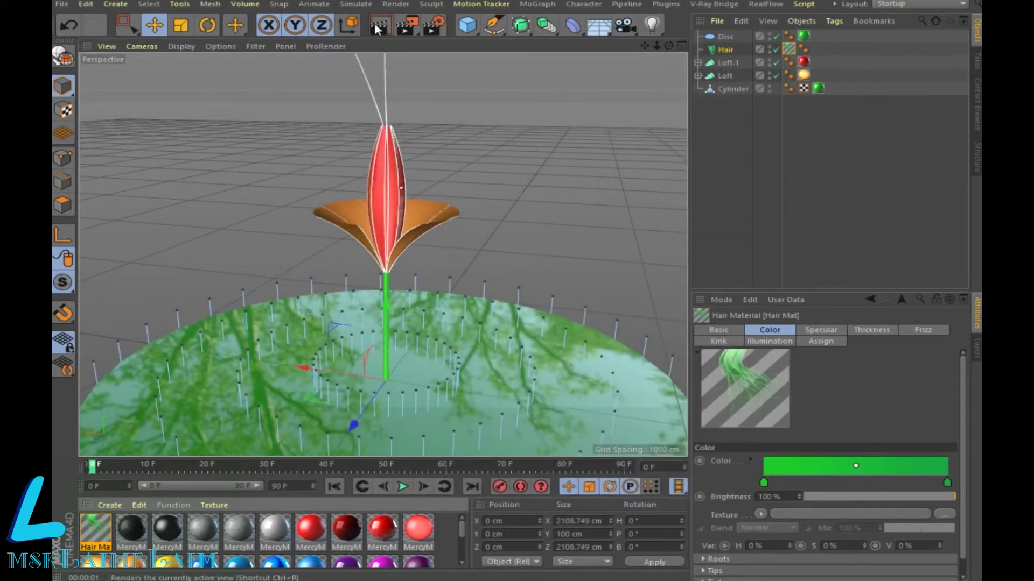
left_click(379, 24)
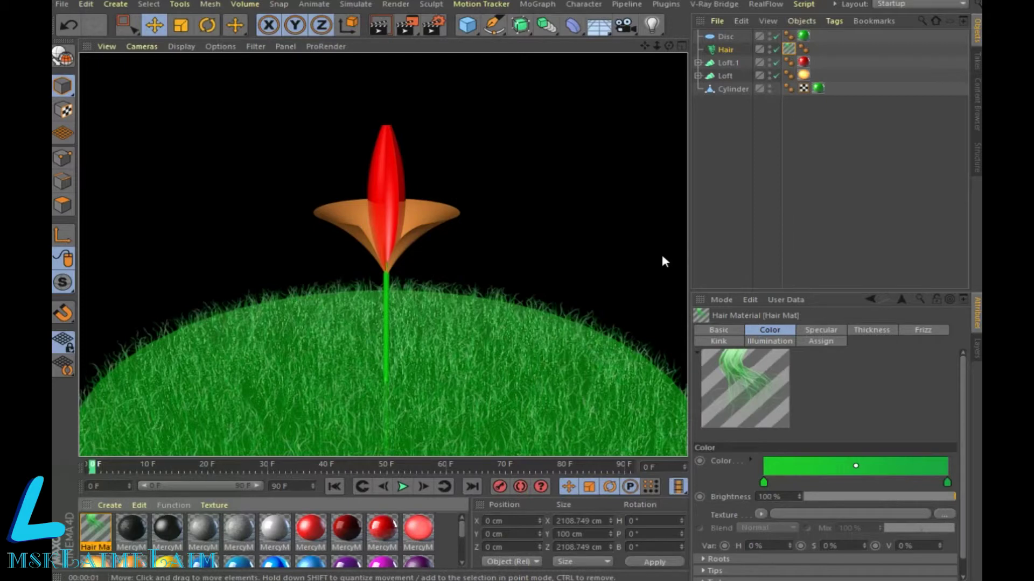
left_click(731, 90)
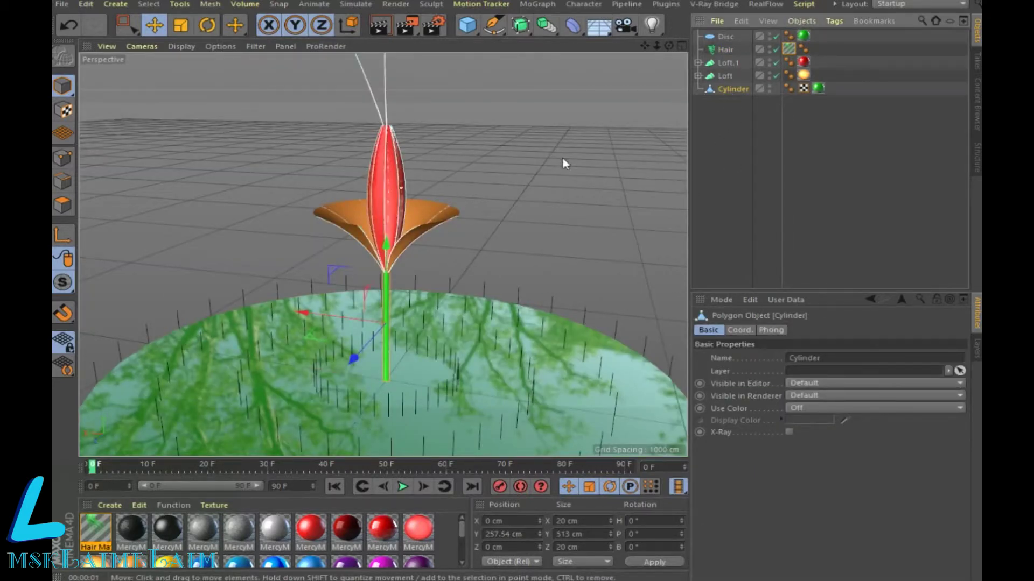
Step: Add a MoSpline with Length 268 cm, Bend 65° and Angle P 1°, hiding the Disc
left_click_drag(644, 46, 644, 7)
left_click_drag(383, 254, 383, 261)
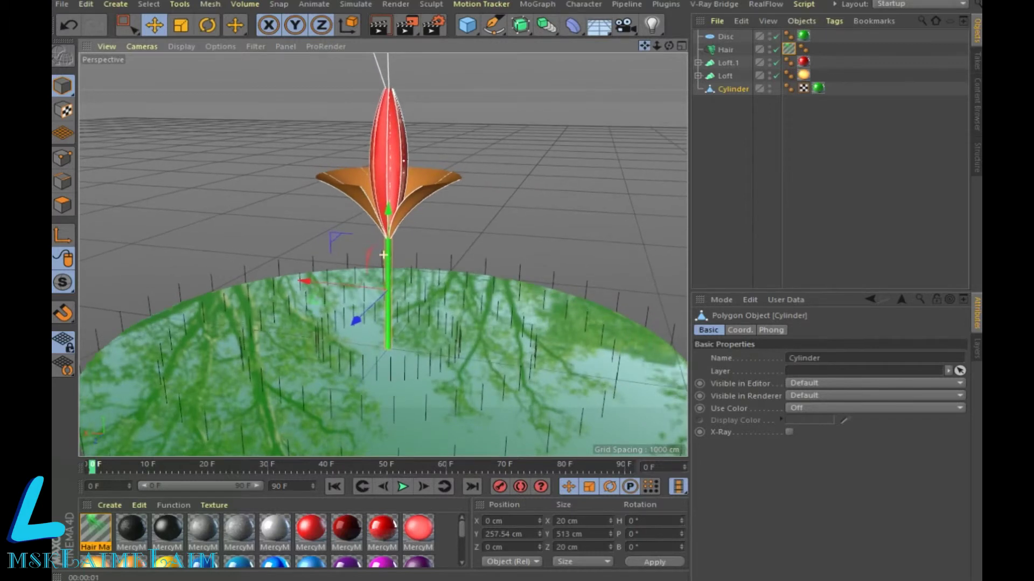
left_click(536, 5)
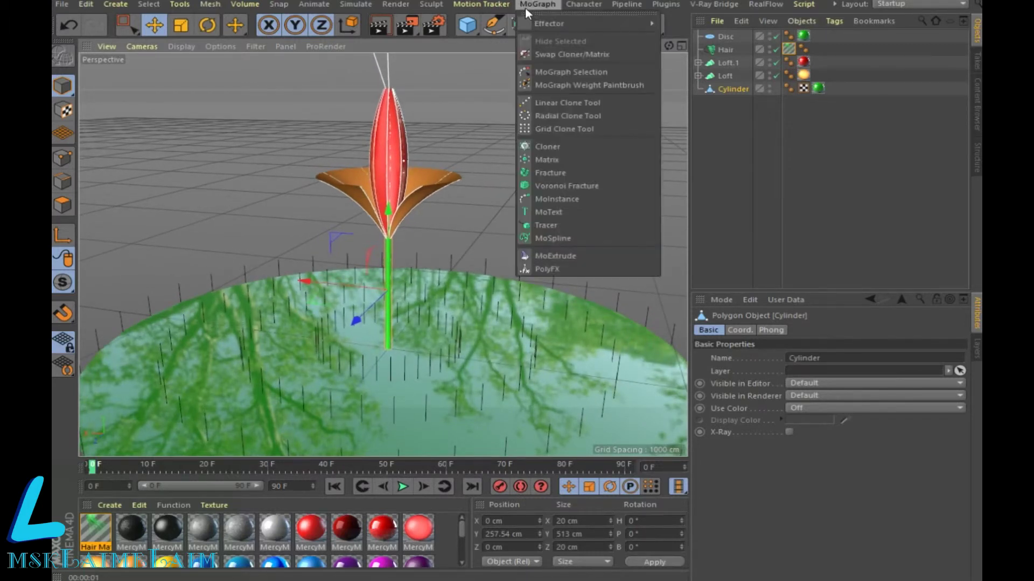
left_click(554, 238)
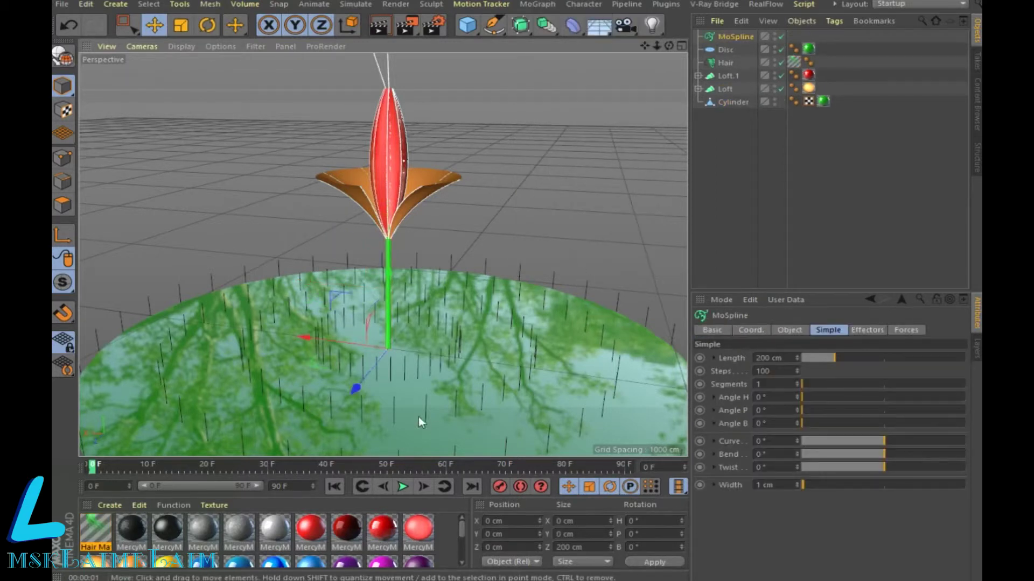
left_click(781, 49)
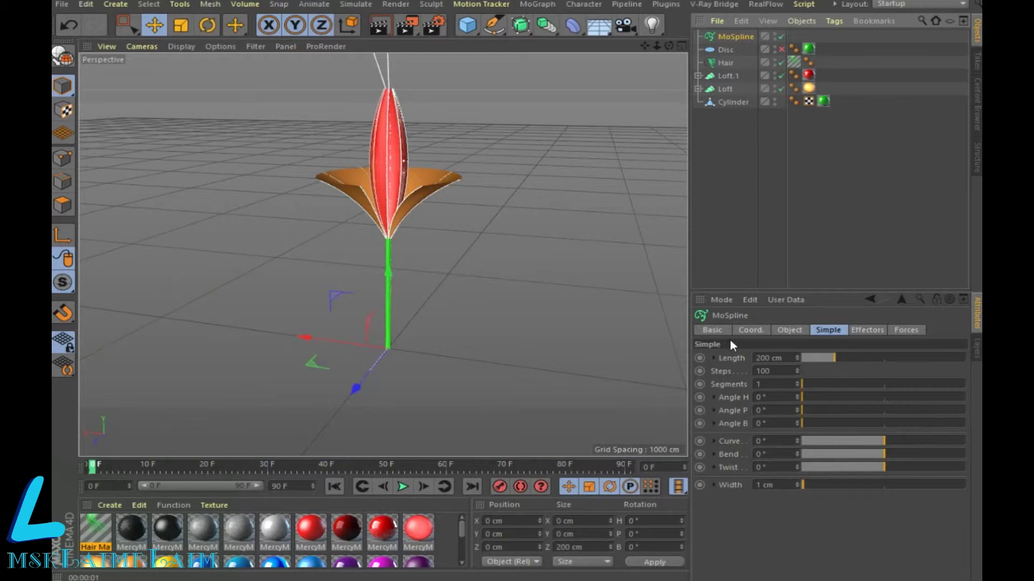
left_click(846, 358)
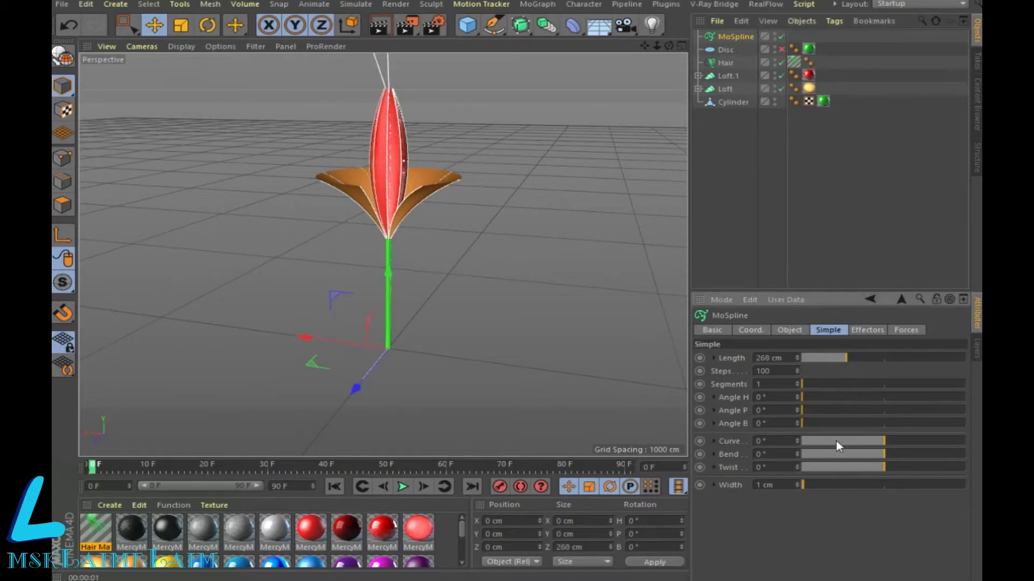
left_click_drag(886, 455, 863, 453)
mouse_move(863, 442)
left_mouse_down()
mouse_move(922, 431)
mouse_move(852, 460)
left_mouse_up()
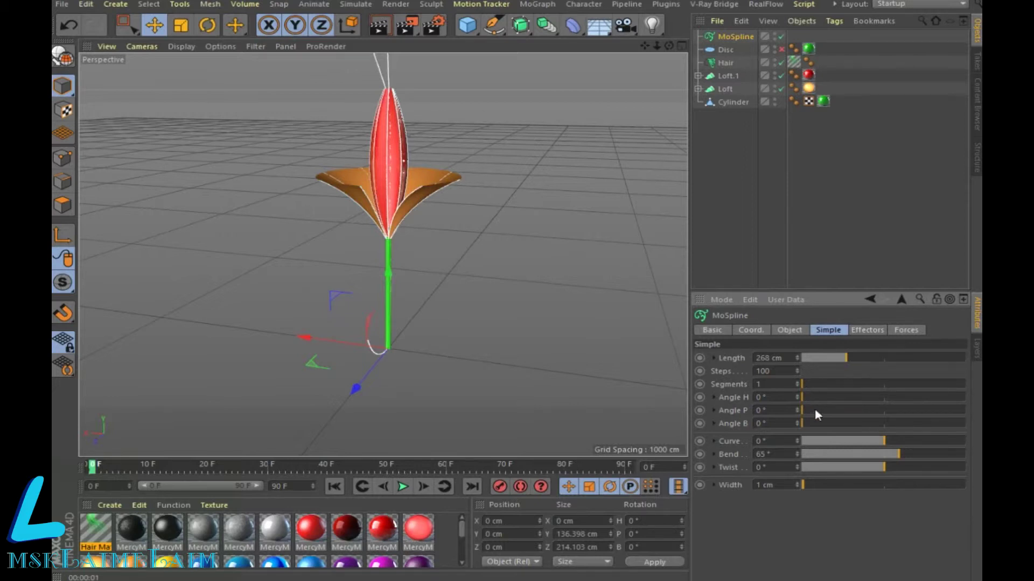
left_click_drag(813, 415, 804, 413)
Step: Raise the MoSpline up the stem and rotate its heading to 45°
left_click_drag(389, 276, 389, 220)
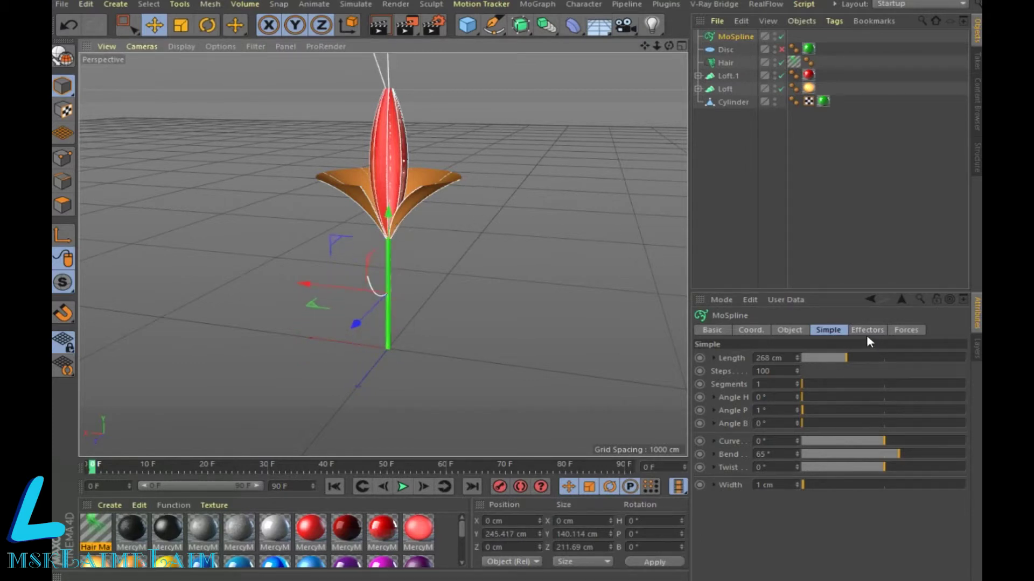
left_click(661, 520)
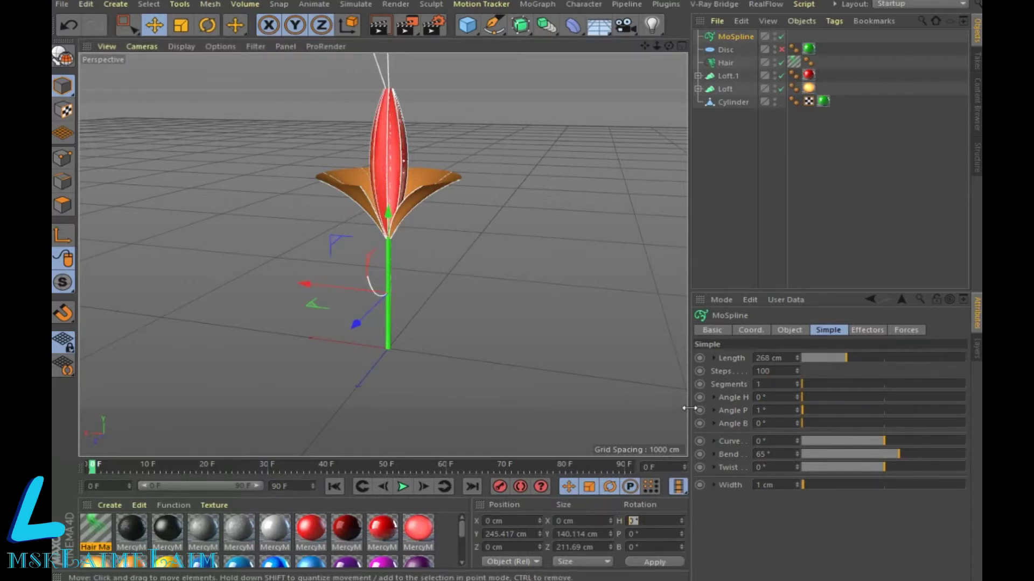
type("45")
left_click(651, 564)
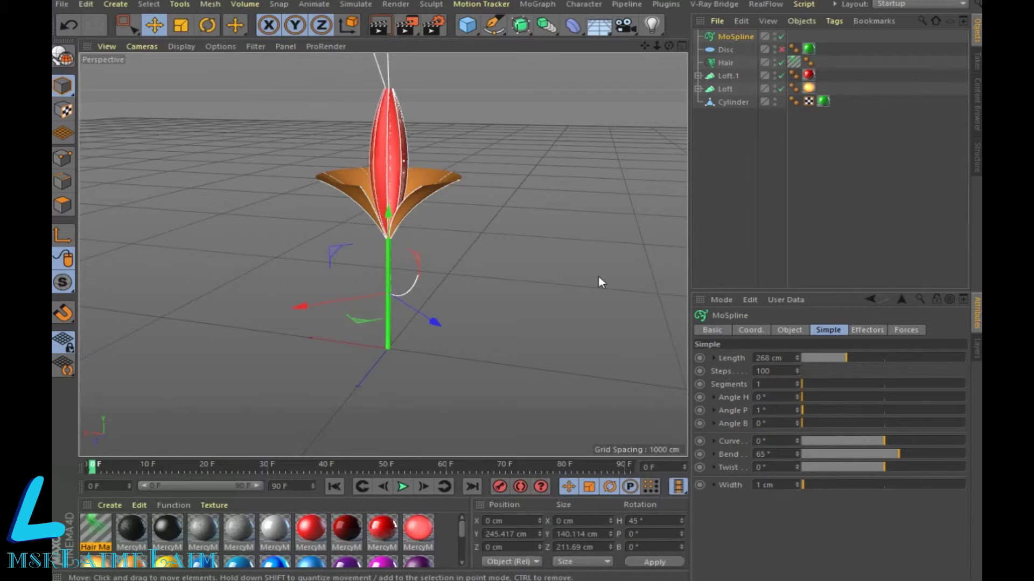
left_click(538, 5)
Step: Put the MoSpline inside a new Cloner set to Radial mode
left_click(538, 141)
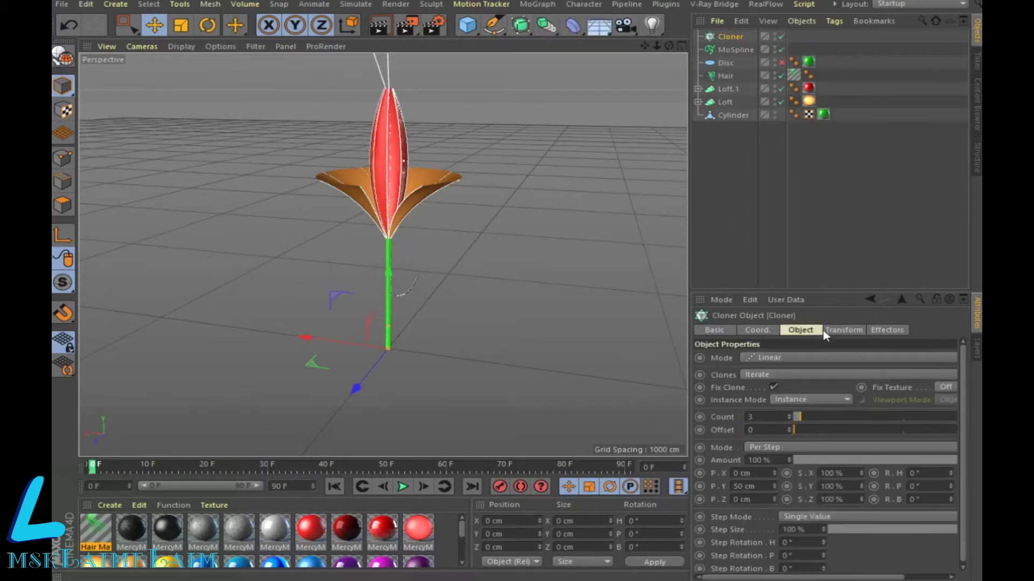
left_click_drag(733, 48, 732, 37)
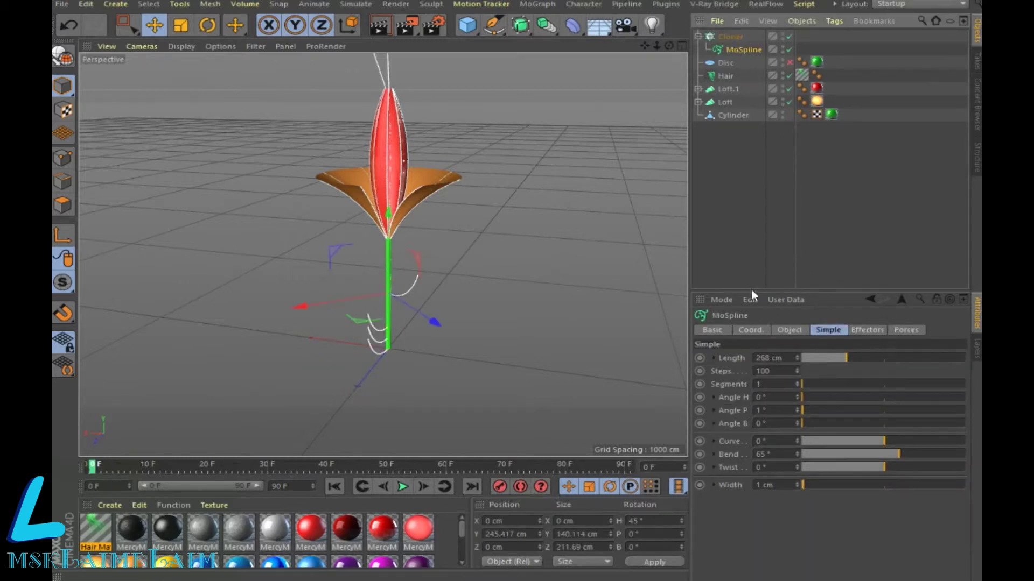
left_click(734, 37)
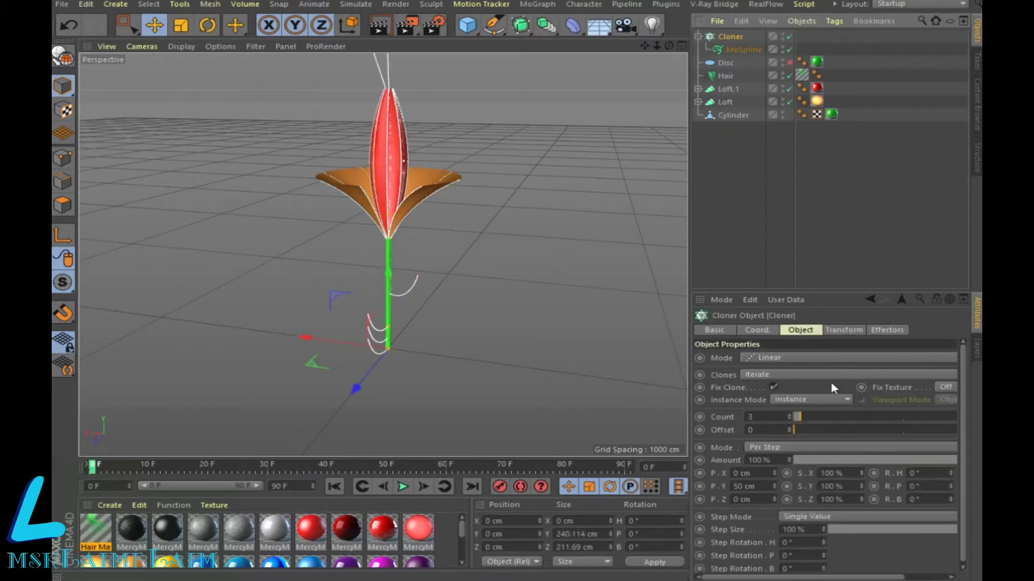
left_click(795, 359)
left_click(774, 395)
Step: Set the Cloner to 2 clones with 0 cm radius on the XZ plane
double_click(764, 417)
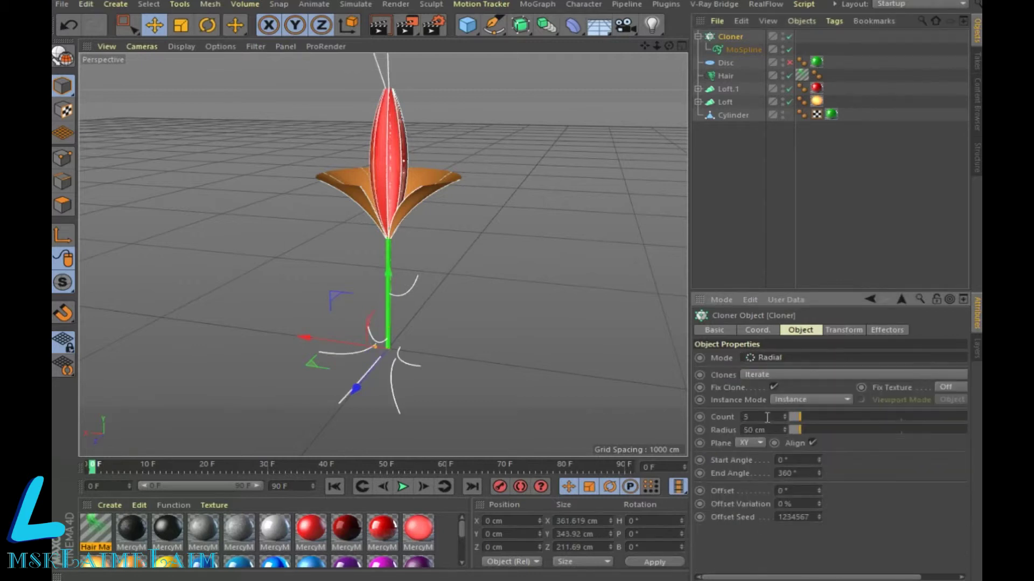
type("5")
key("Return")
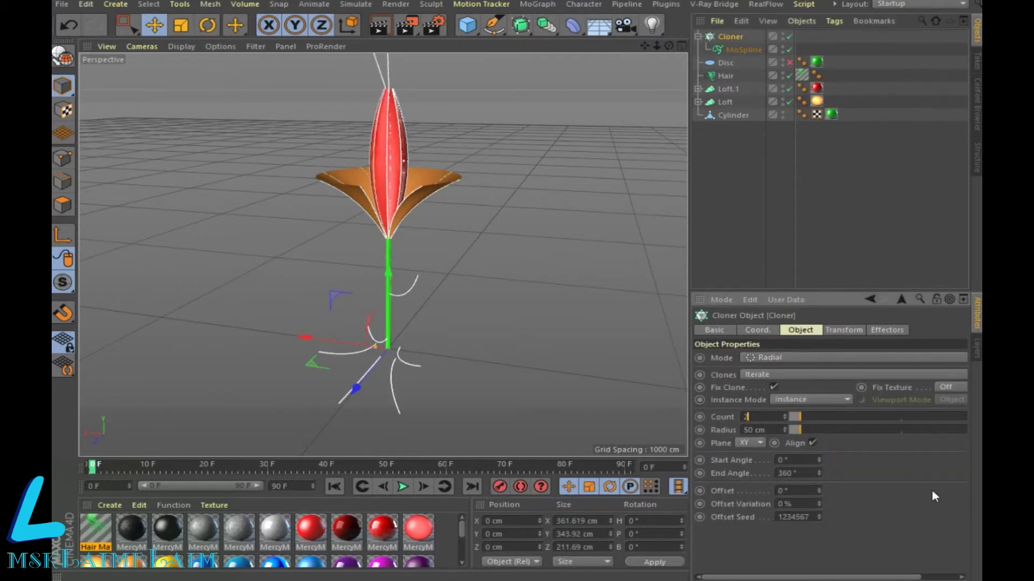
key("Return")
key("Tab")
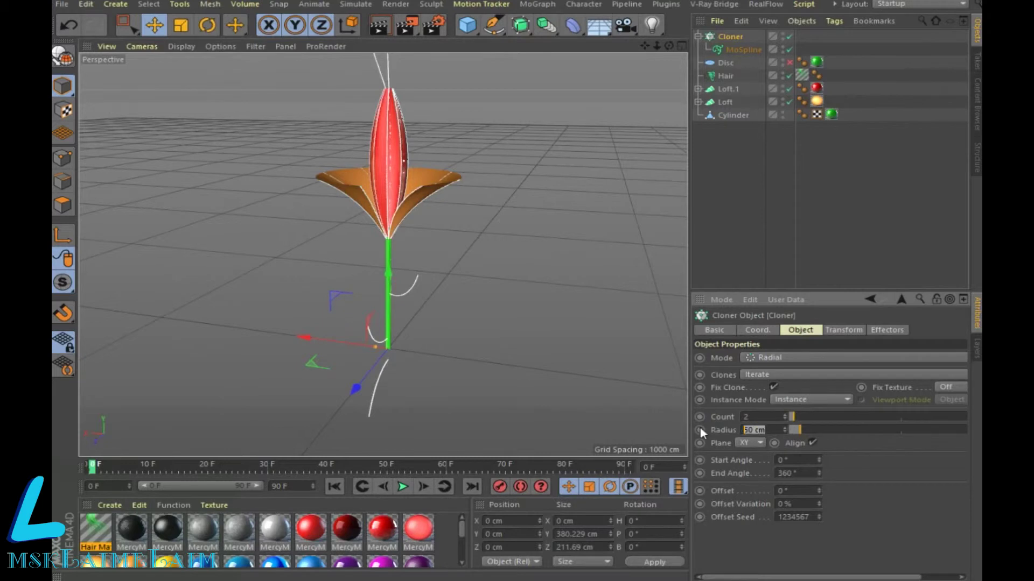
type("0")
key("Return")
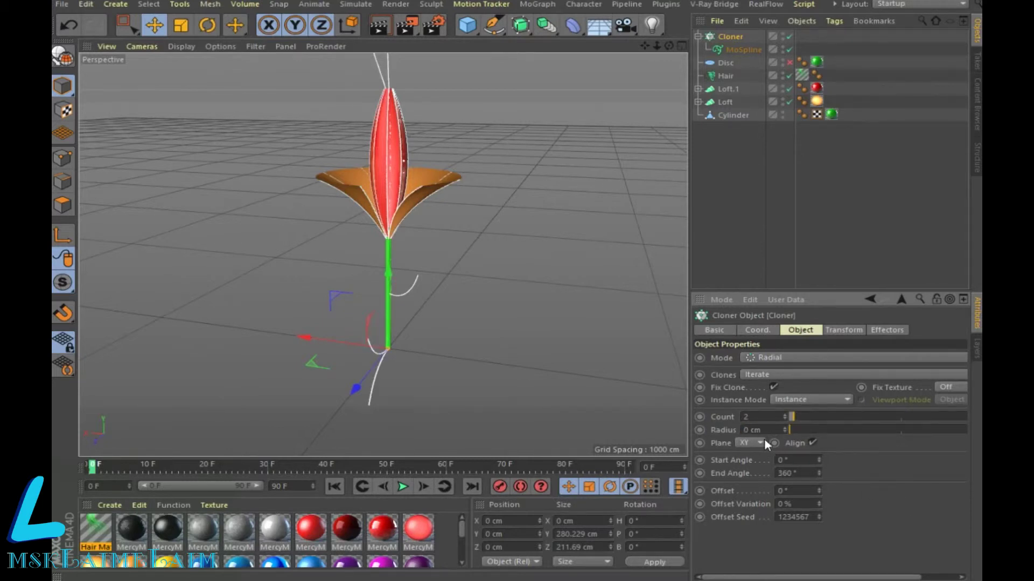
left_click(760, 443)
left_click(749, 480)
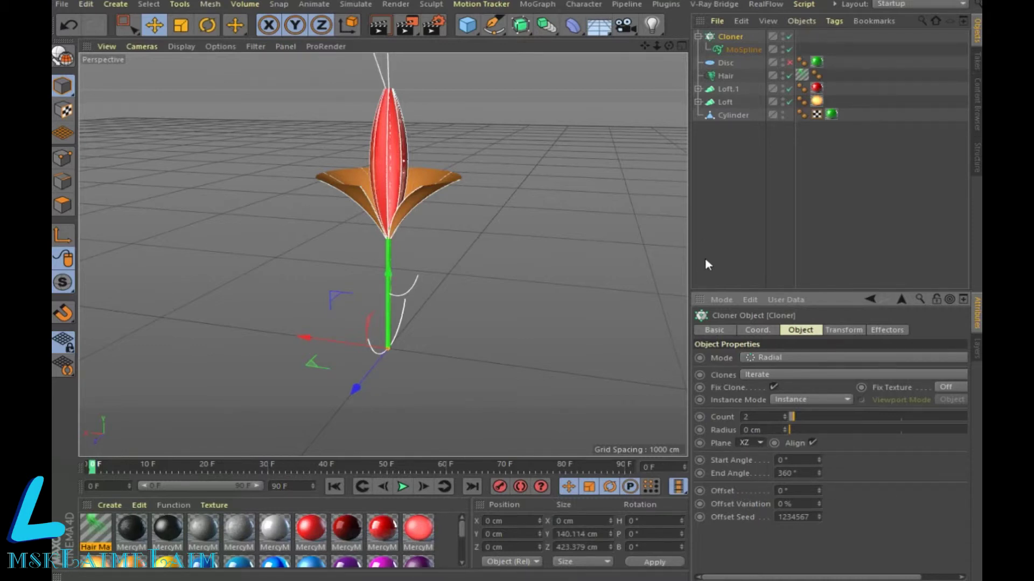
Step: Check the clones from a side view, trying 3 clones before returning to 2
mouse_move(383, 301)
left_mouse_down("alt")
mouse_move(382, 254)
mouse_move(382, 302)
left_mouse_up("alt")
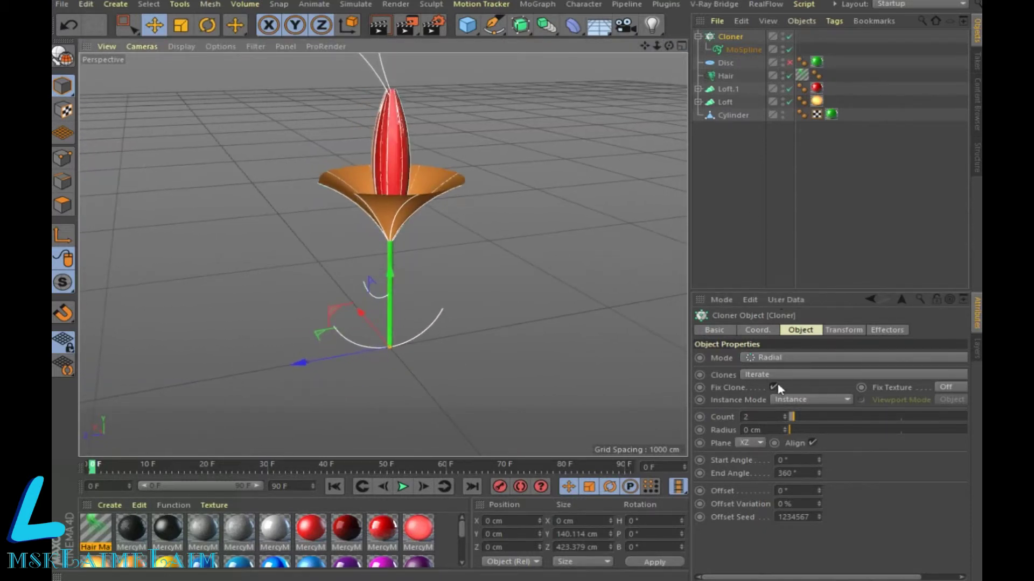
left_click(763, 419)
type("3")
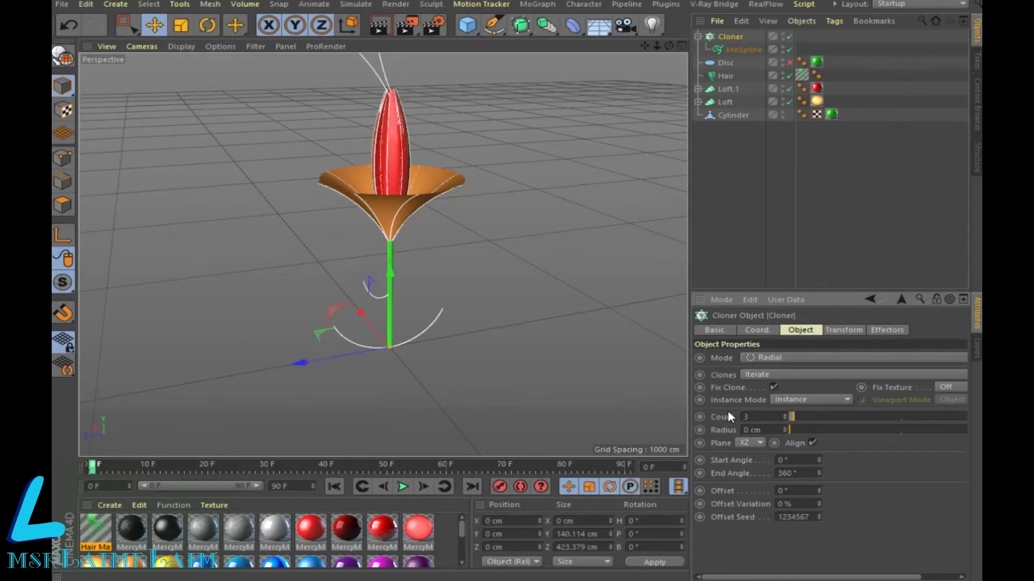
key("Return")
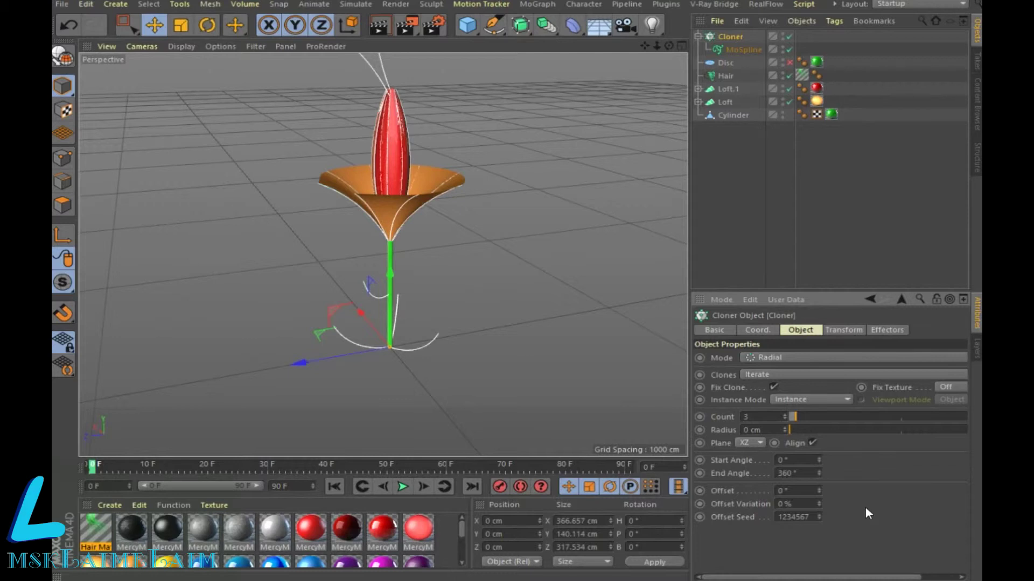
double_click(745, 416)
type("2")
key("Return")
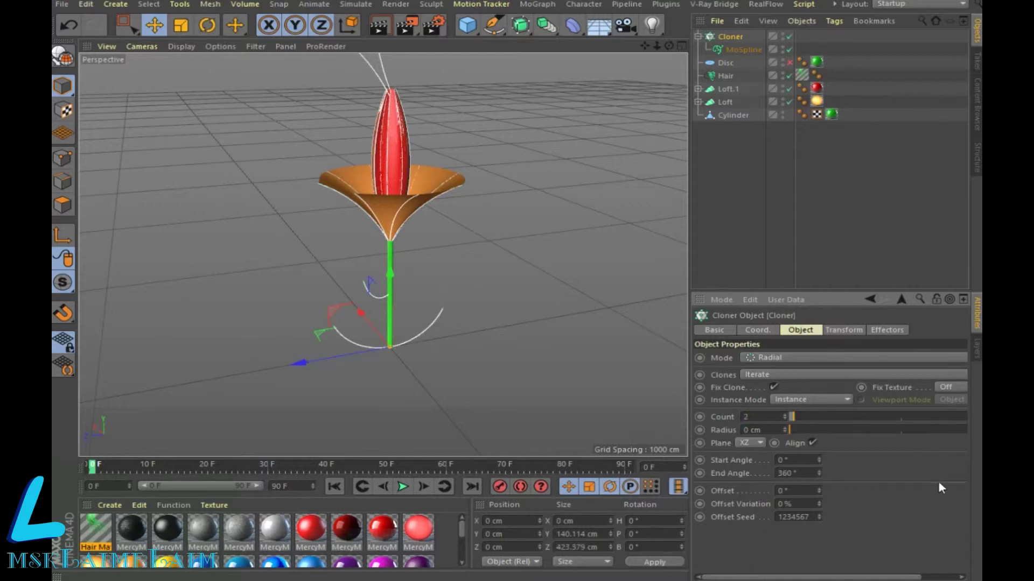
left_click(521, 24)
Step: Place the Cloner inside a new Loft.2
left_click(700, 67)
left_click_drag(732, 50, 737, 38)
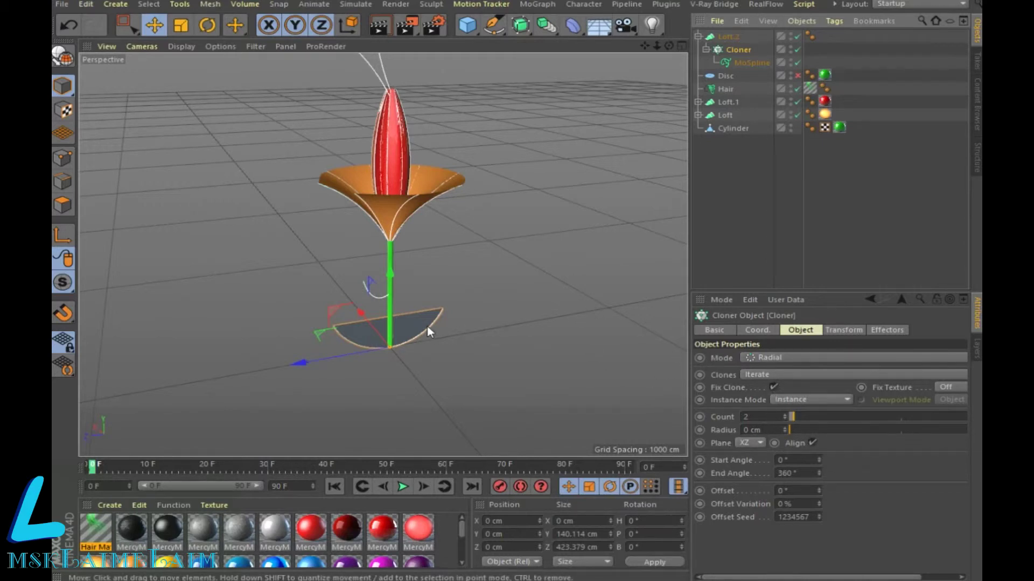
left_click_drag(668, 46, 665, 59)
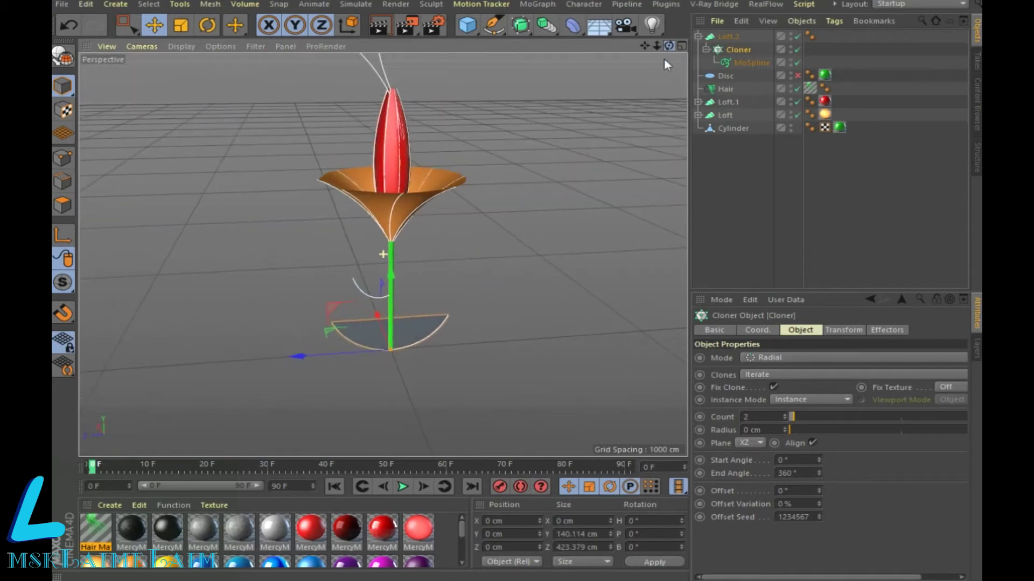
Step: Raise the clone count to 88 and lift the bowl beneath the orange trumpet
left_click(785, 416)
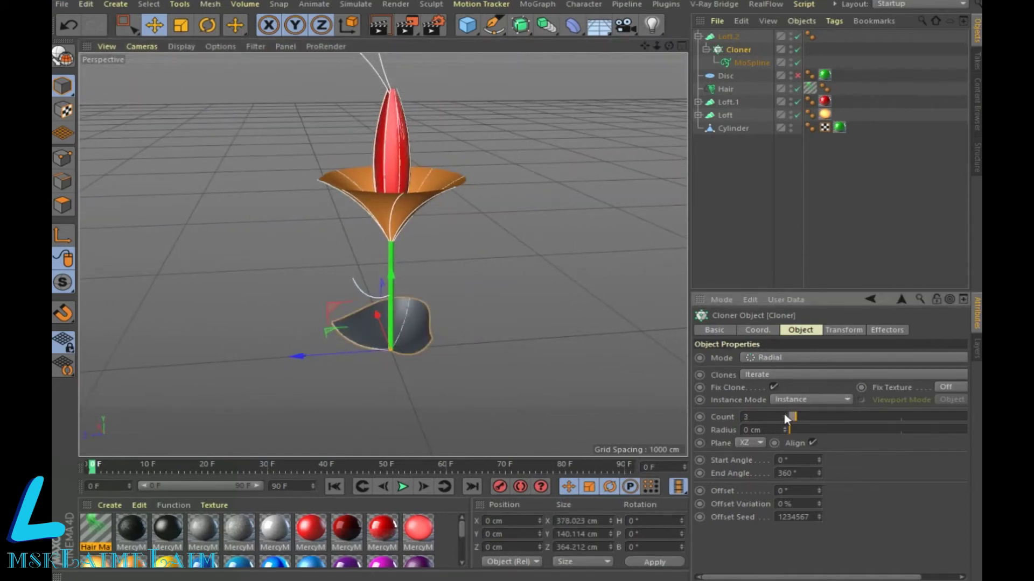
left_click(785, 415)
left_click(784, 415)
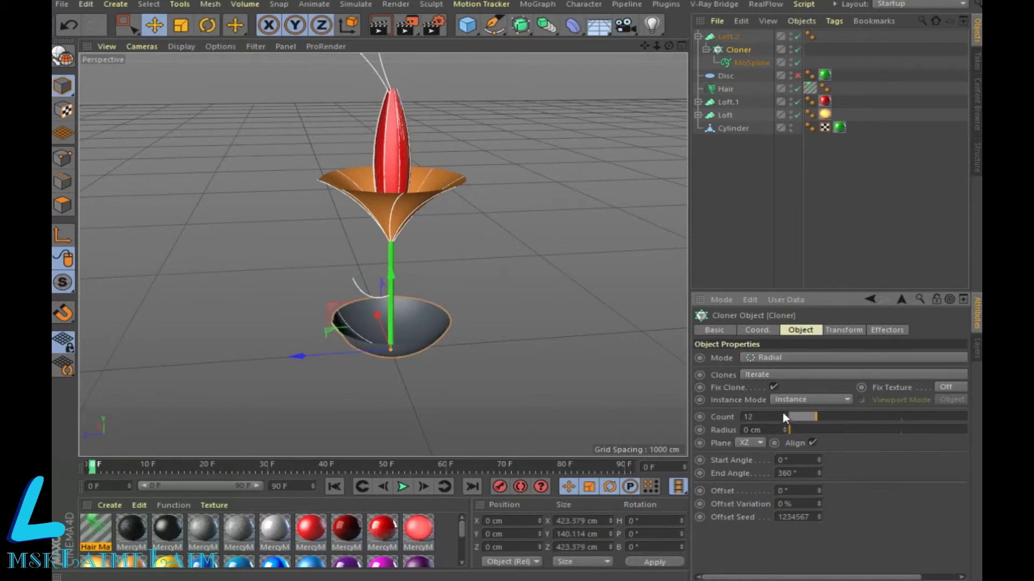
left_click_drag(785, 418, 964, 416)
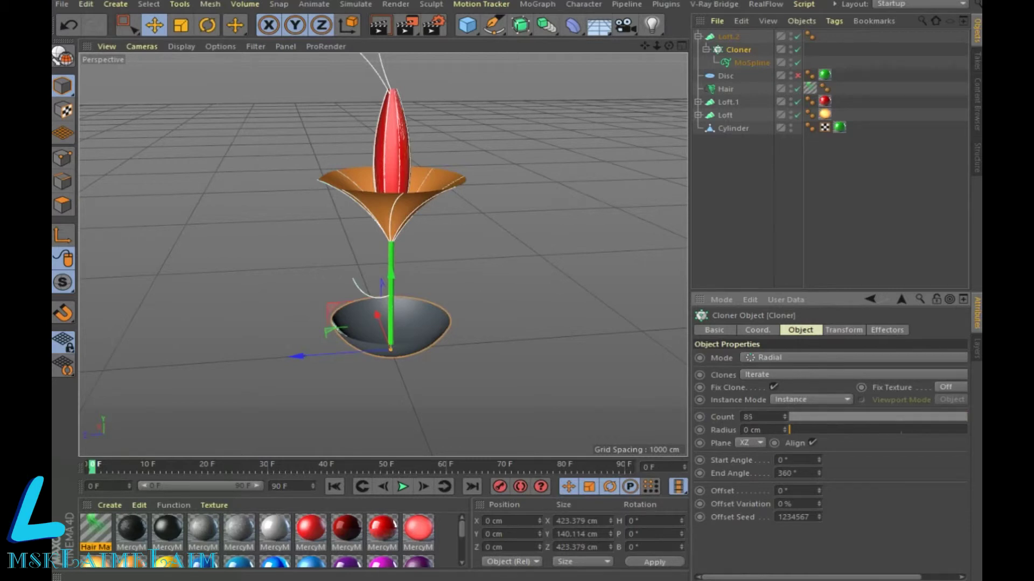
left_click_drag(392, 277, 430, 151)
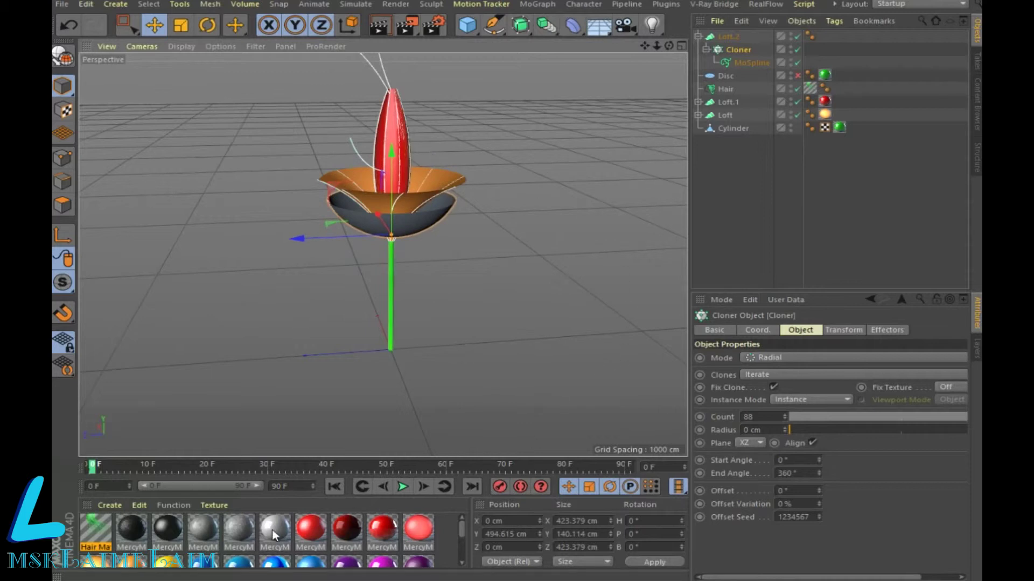
left_click_drag(273, 530, 676, 64)
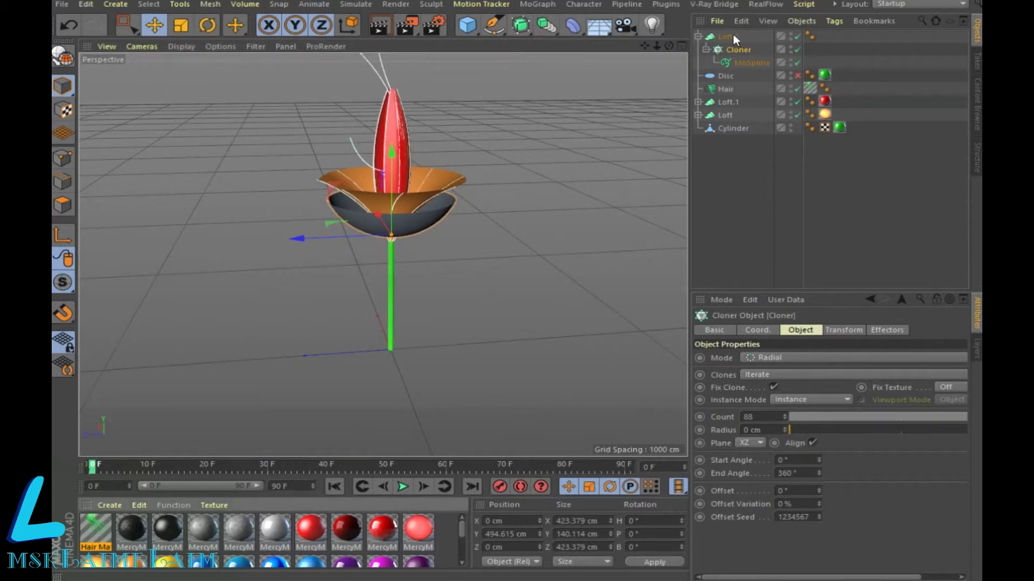
Step: Apply the grey-white material to the cup, raise it, and shorten the MoSpline to 51 cm
left_click_drag(748, 41, 733, 34)
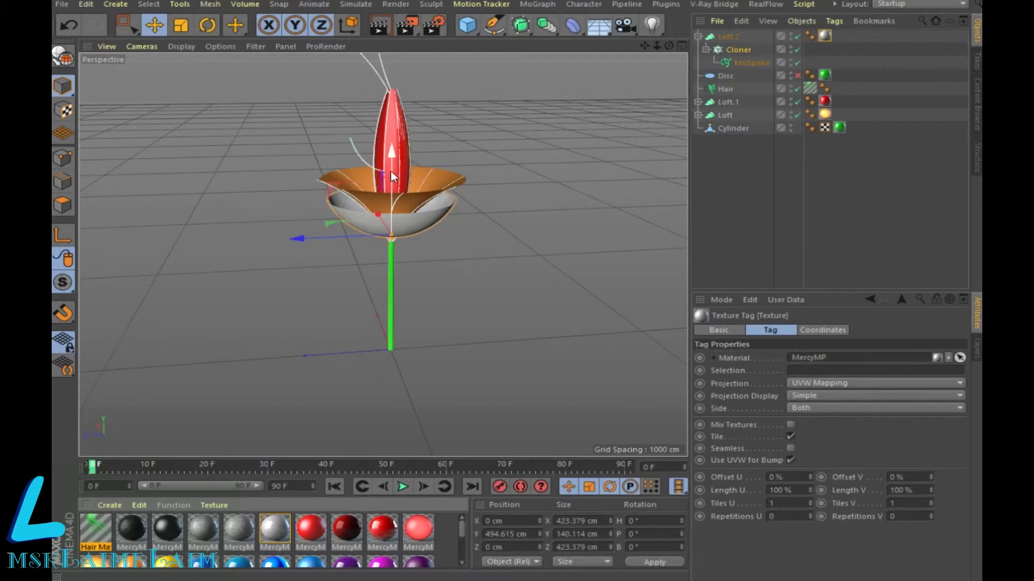
mouse_move(390, 161)
left_mouse_down()
mouse_move(389, 147)
mouse_move(390, 165)
left_mouse_up()
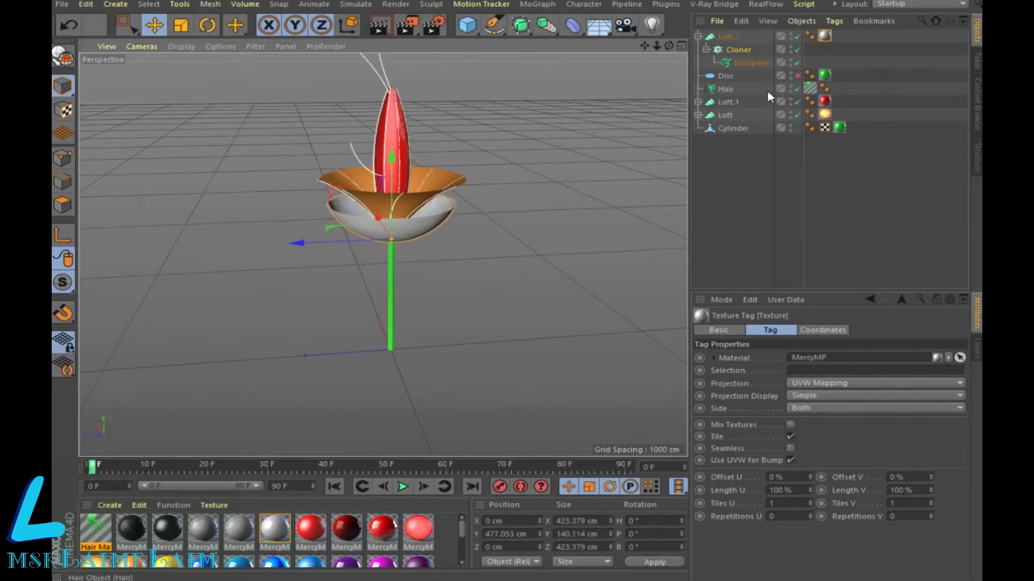
left_click(741, 63)
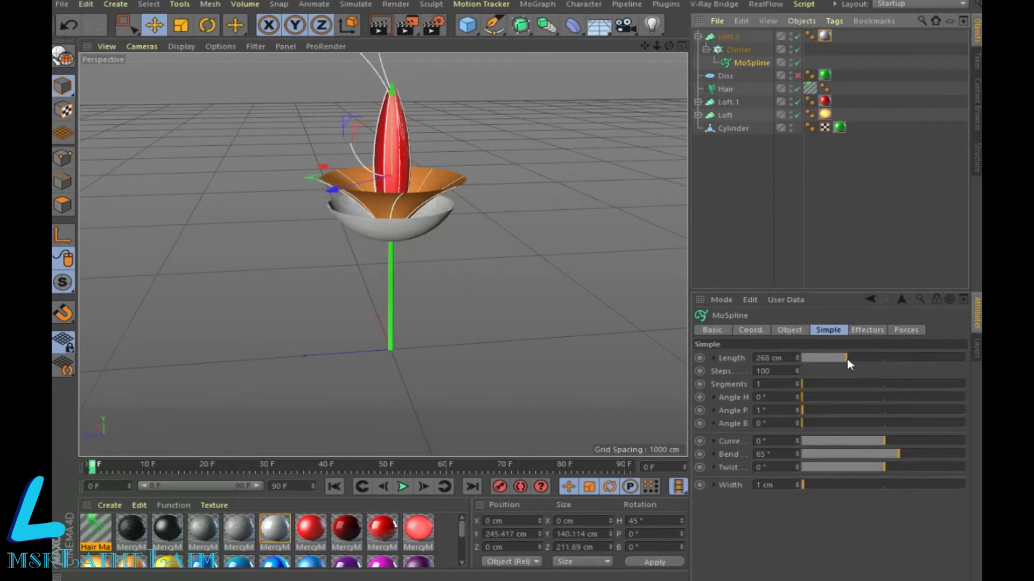
left_click_drag(847, 362, 821, 359)
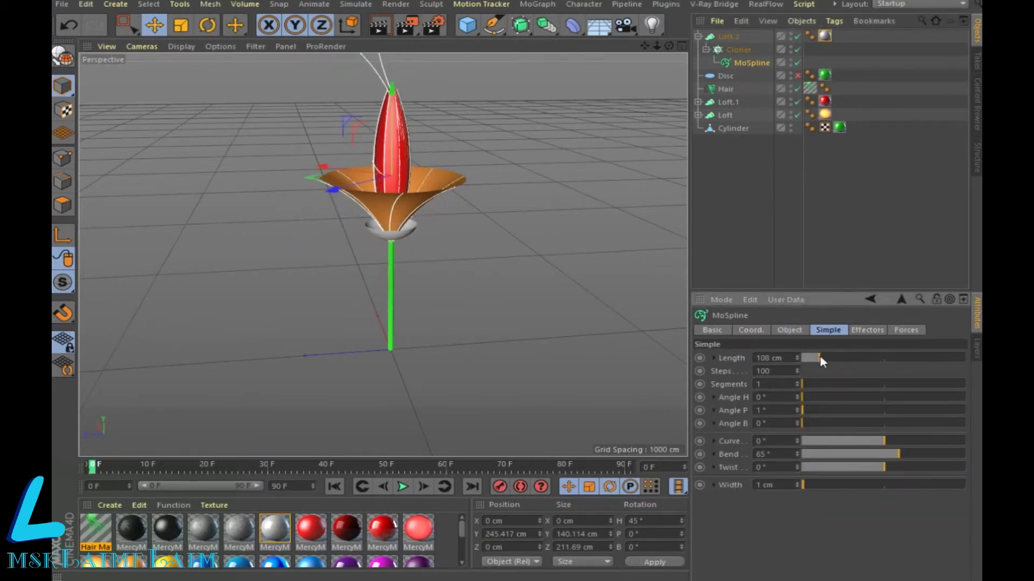
left_click_drag(820, 357, 812, 359)
scroll(438, 273, "up", 5)
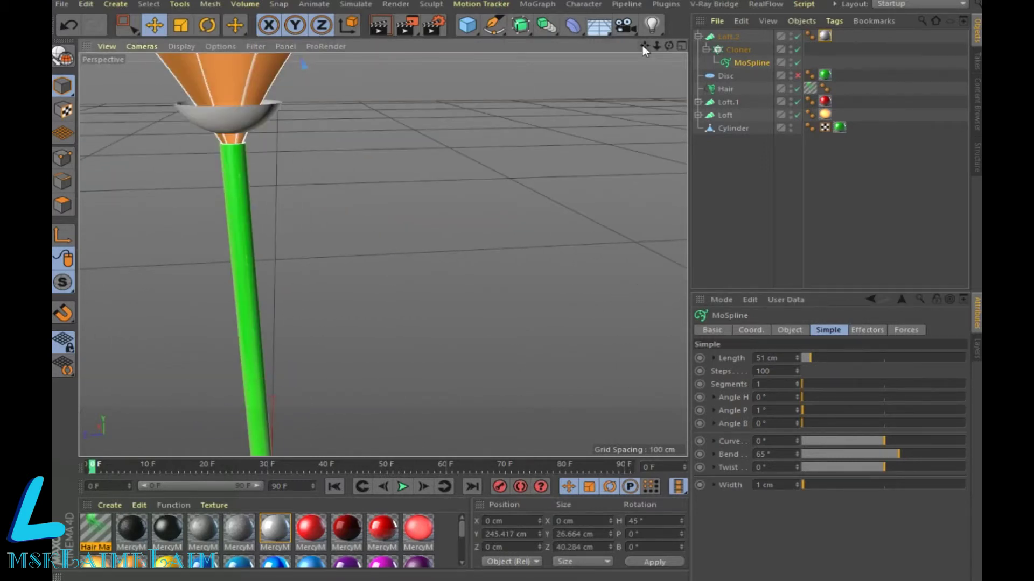
Step: Apply the red material to the Loft.2 cup and frame the flower head close up
left_click_drag(644, 45, 628, 78)
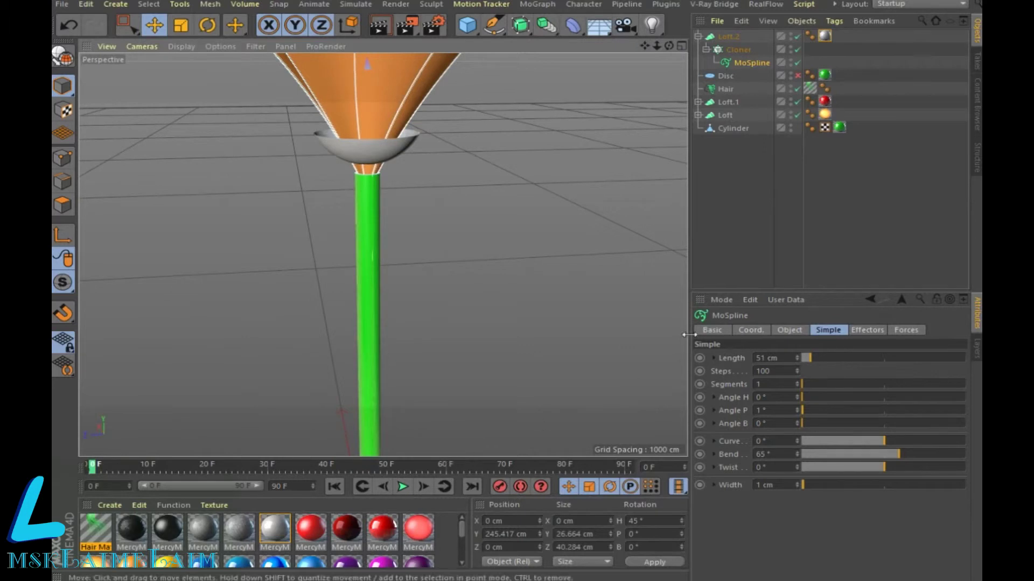
left_click_drag(462, 527, 462, 570)
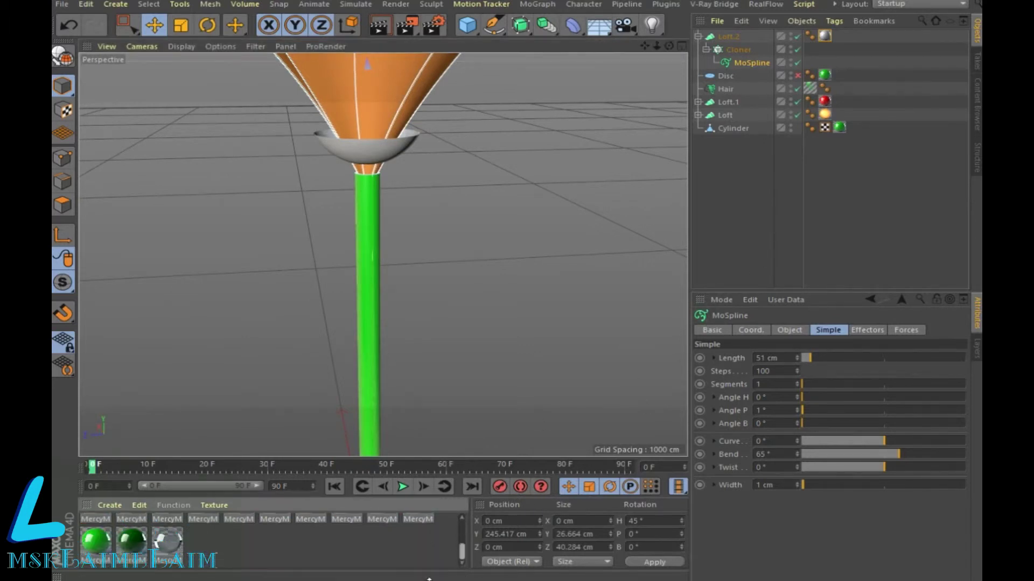
scroll(465, 542, "up", 3)
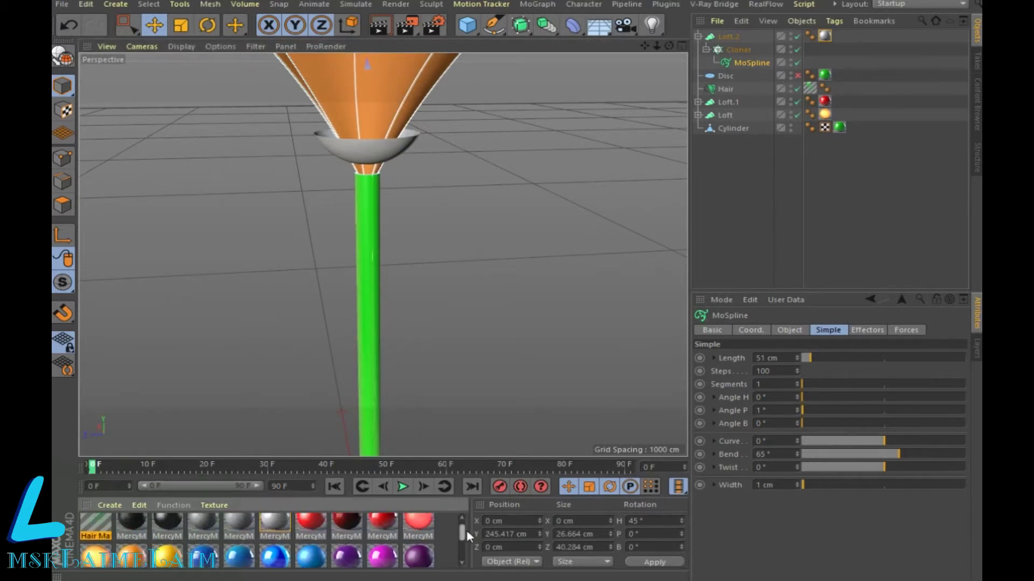
mouse_move(425, 534)
left_mouse_down()
mouse_move(812, 36)
mouse_move(826, 37)
left_mouse_up()
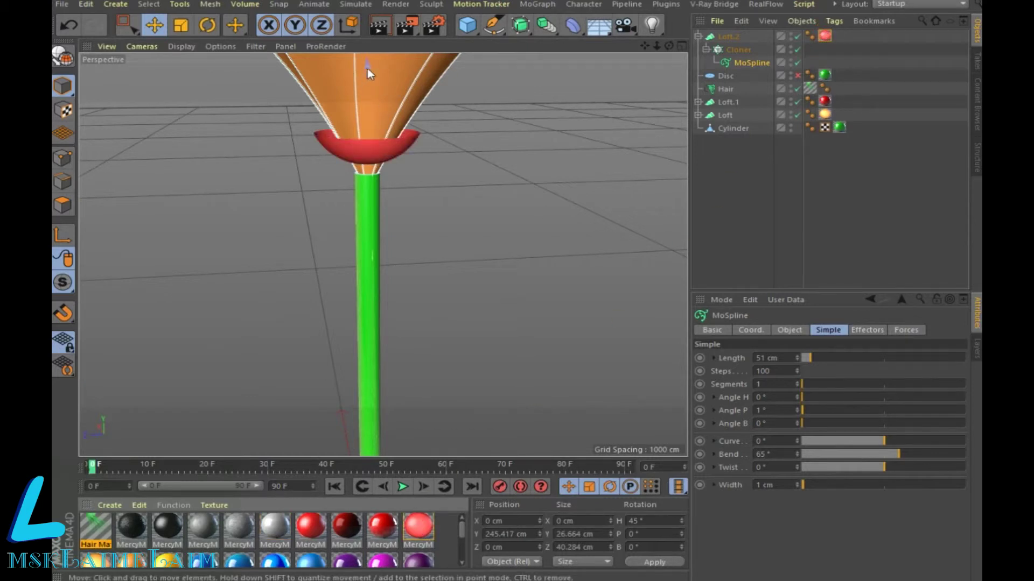
left_click_drag(617, 111, 612, 138, "alt")
left_click_drag(648, 50, 639, 43)
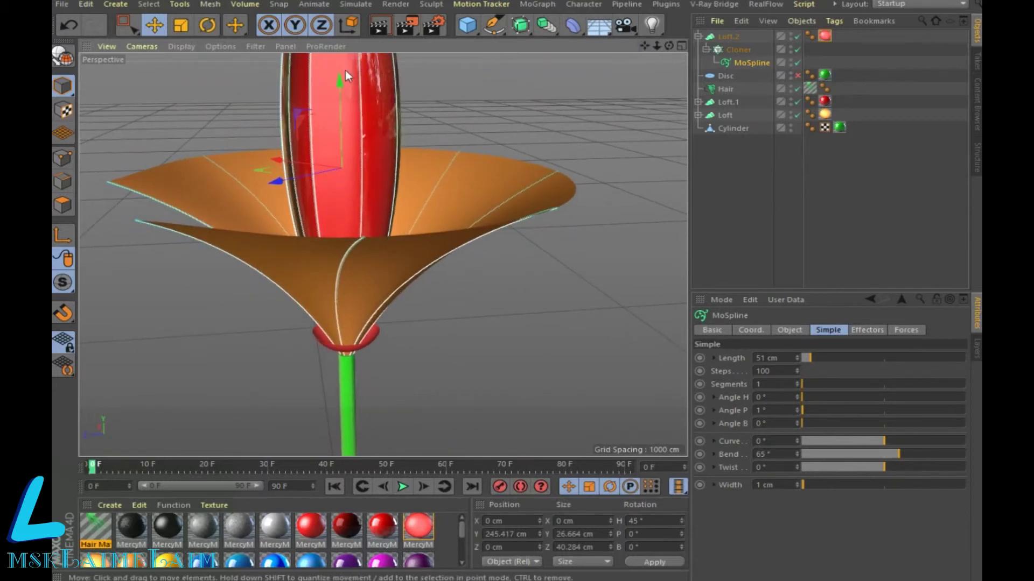
Step: Lift the red Loft.2 cup slightly to sit under the trumpet, then show the four-view layout
left_click_drag(343, 82, 356, 66)
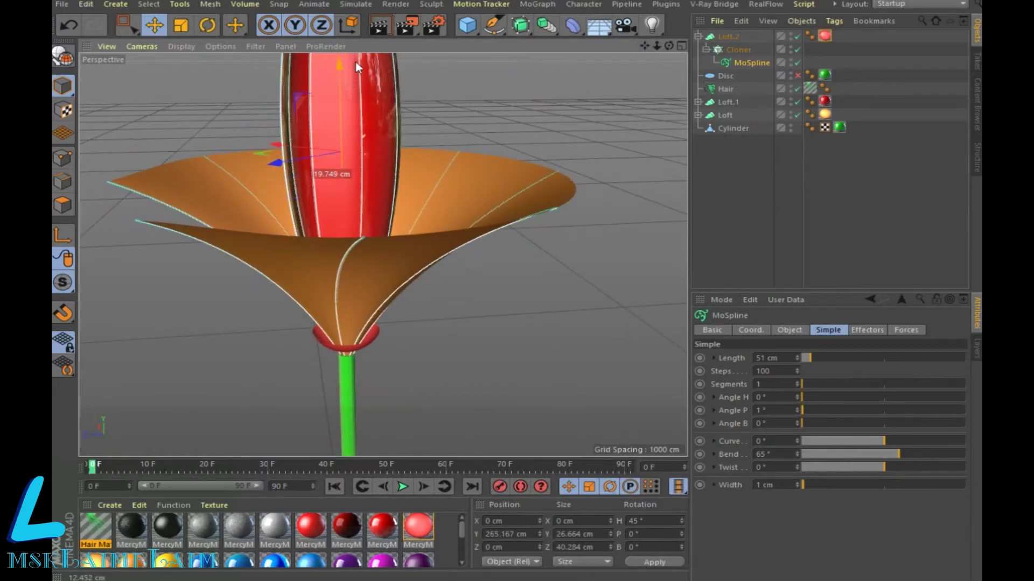
left_click(734, 37)
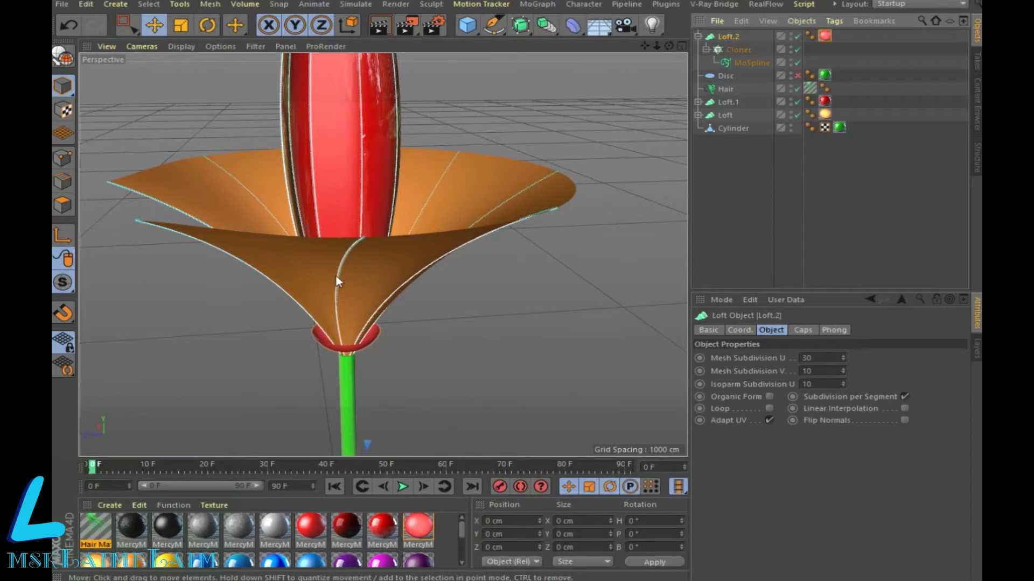
scroll(400, 284, "down", 5)
scroll(405, 289, "down", 3)
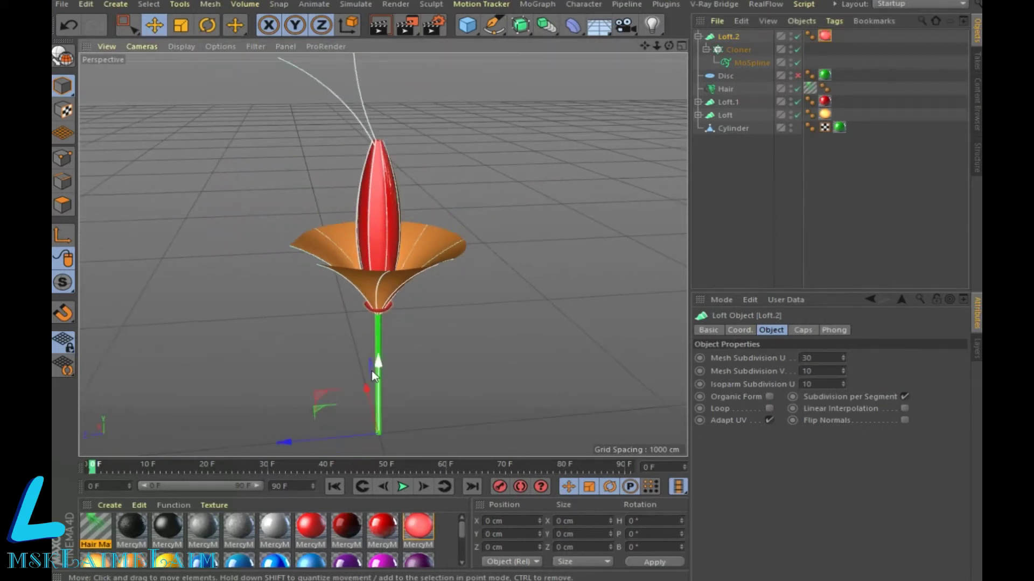
left_click_drag(379, 379, 382, 366)
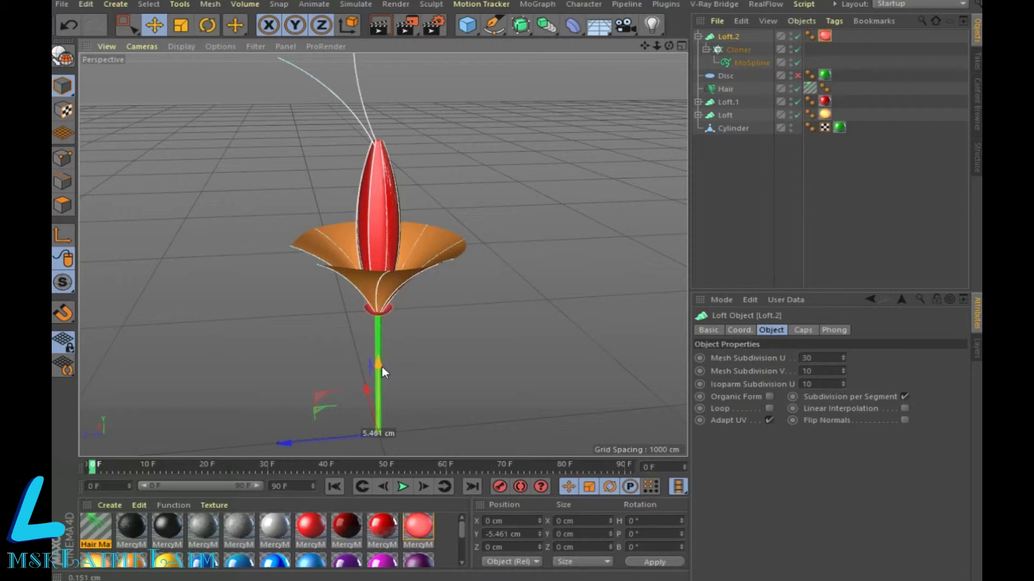
left_click(469, 365)
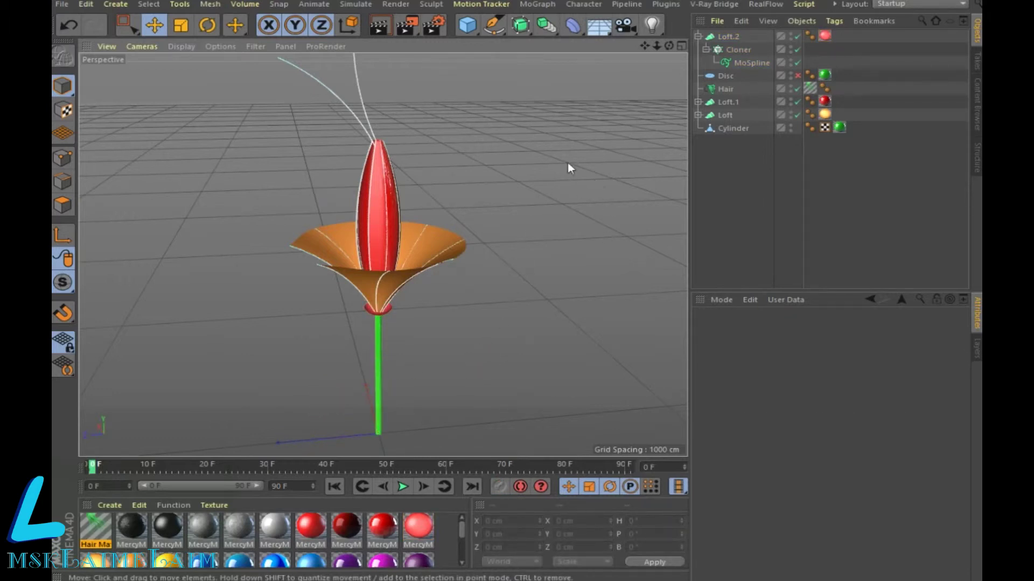
left_click_drag(645, 47, 616, 243)
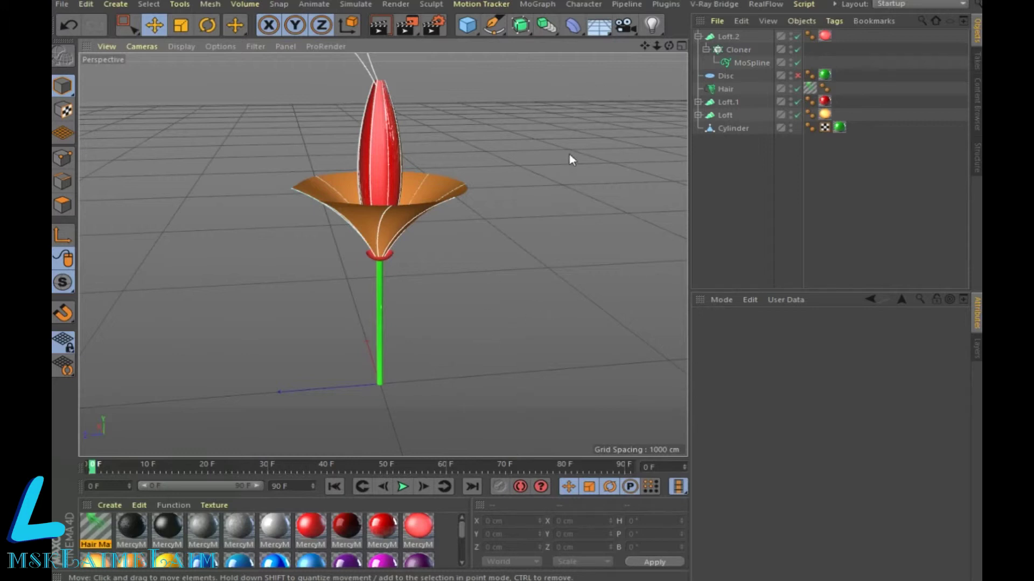
left_click(681, 45)
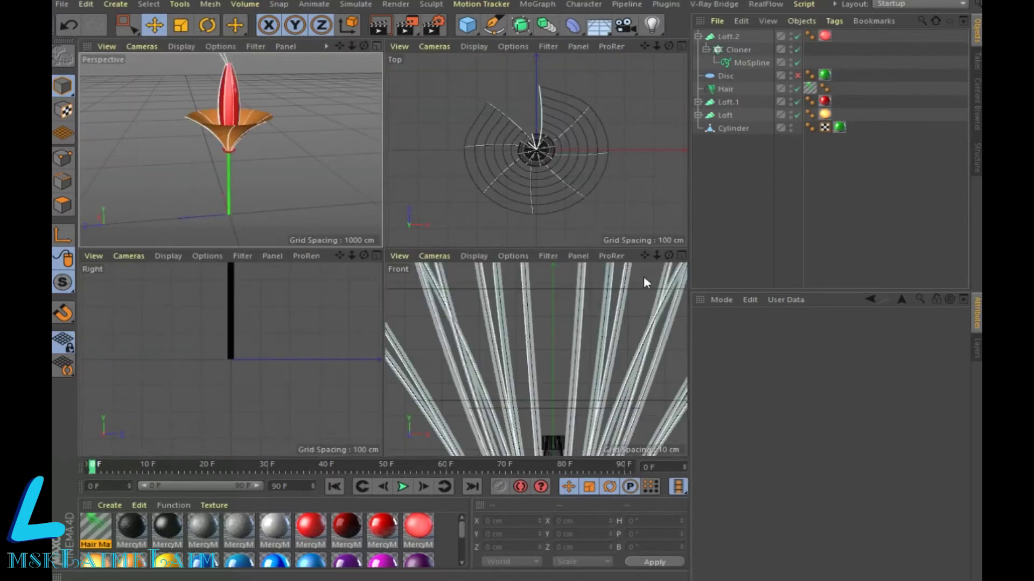
Step: Maximize the Front view and frame the stem
left_click(681, 256)
scroll(475, 205, "down", 3)
scroll(481, 226, "down", 2)
scroll(481, 239, "down", 2)
scroll(482, 247, "down", 2)
scroll(485, 237, "down", 1)
mouse_move(644, 45)
left_mouse_down()
mouse_move(383, 255)
mouse_move(393, 209)
left_mouse_up()
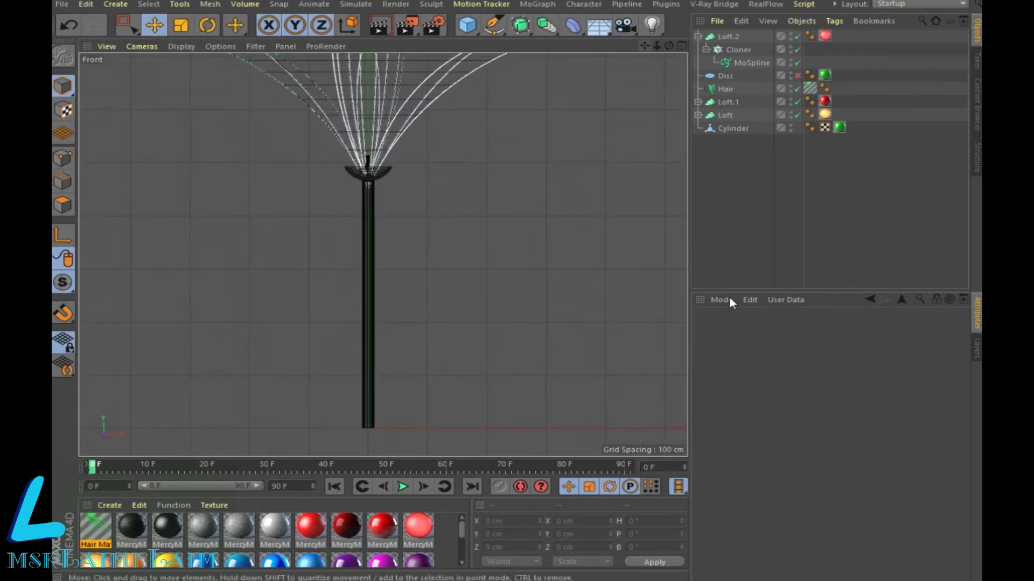
Step: Draw a seven-point Pen spline from the stem base curving up and to the right
left_click(496, 28)
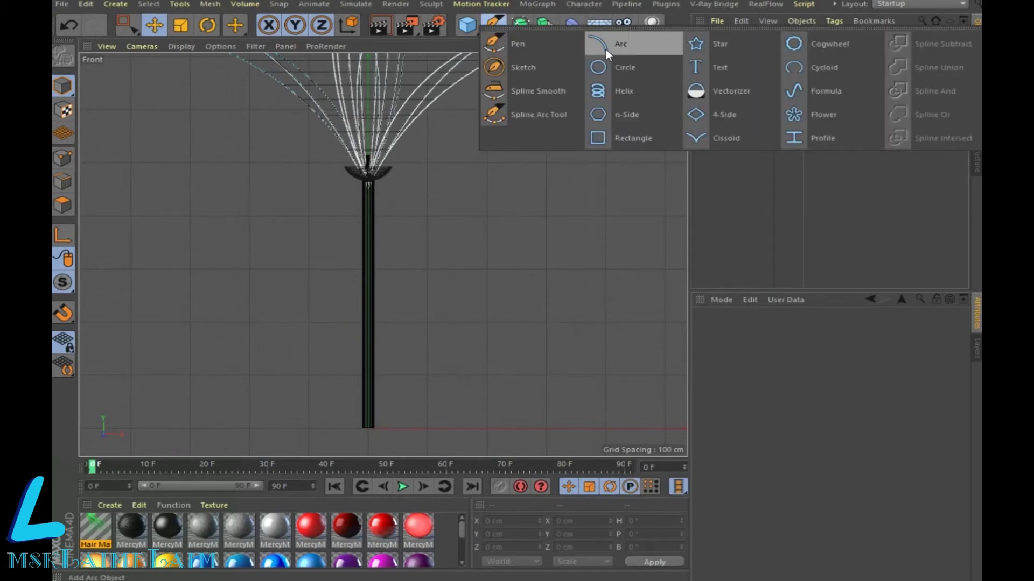
left_click(540, 43)
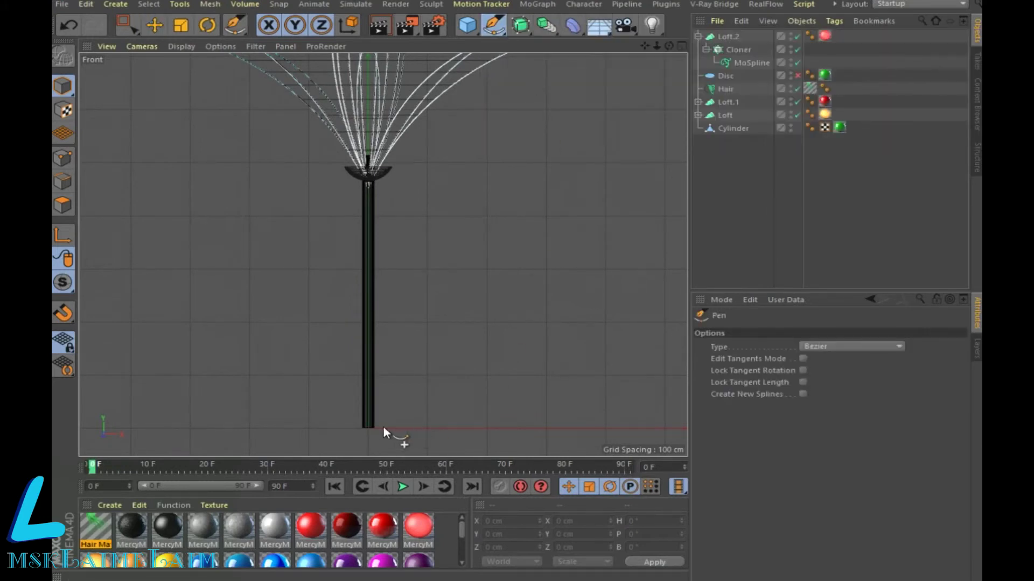
left_click(367, 421)
left_click(392, 387)
left_click(426, 359)
left_click(475, 329)
left_click(542, 322)
left_click(593, 320)
left_click(606, 298)
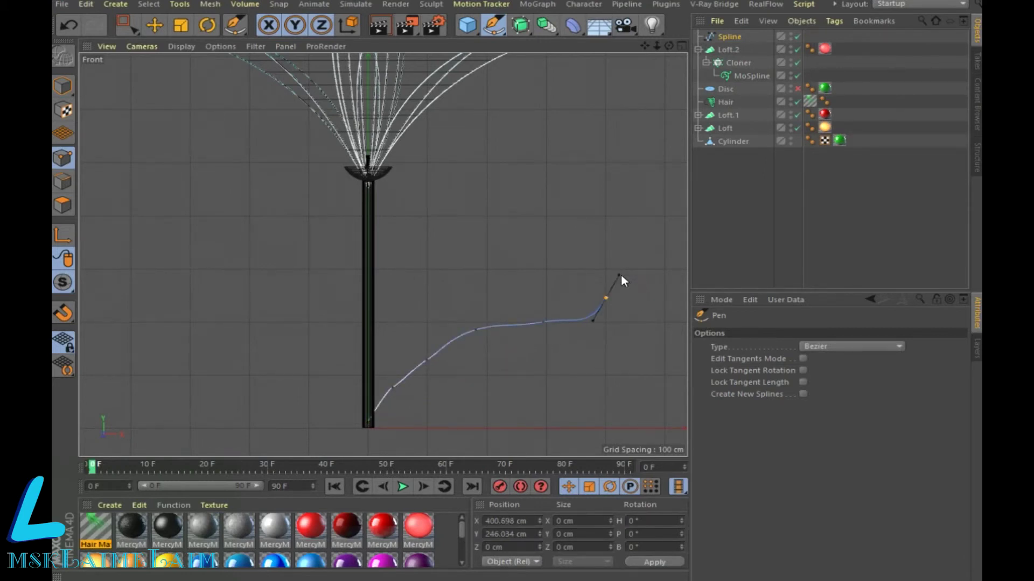
right_click(621, 274)
left_click(621, 267)
Step: Set the new spline's Type to B-Spline
left_click(729, 37)
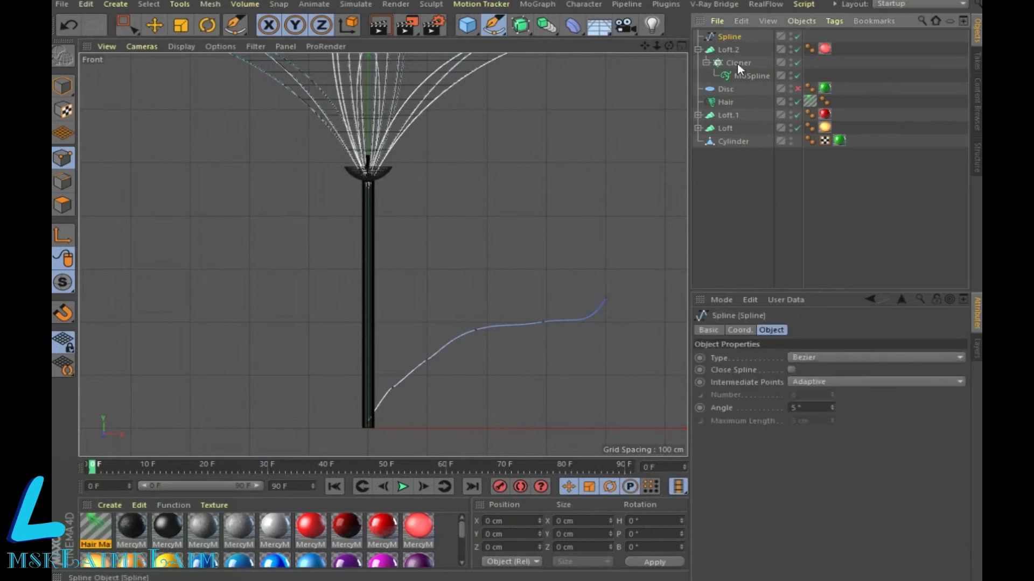
left_click(857, 358)
left_click(831, 421)
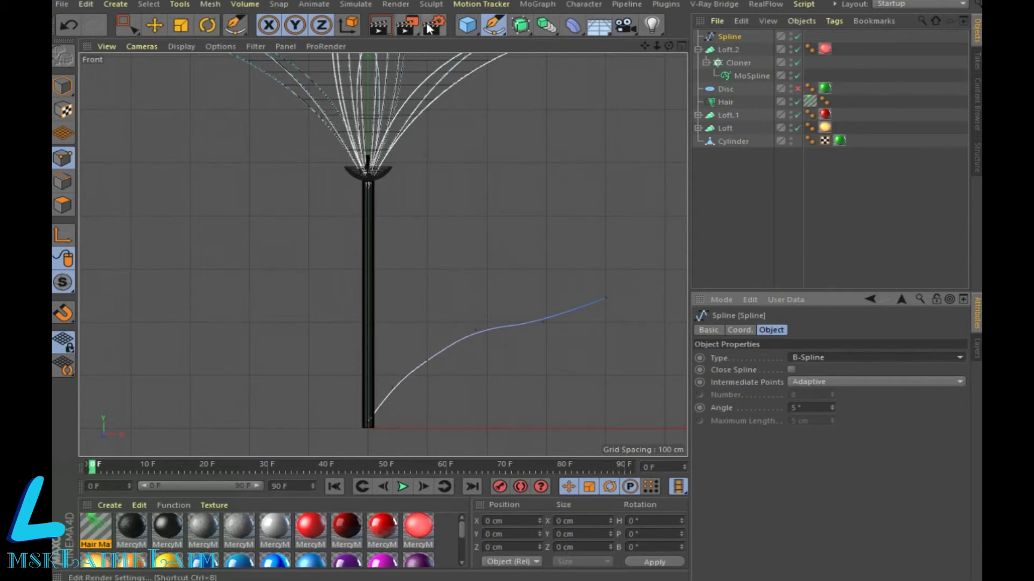
left_click(494, 24)
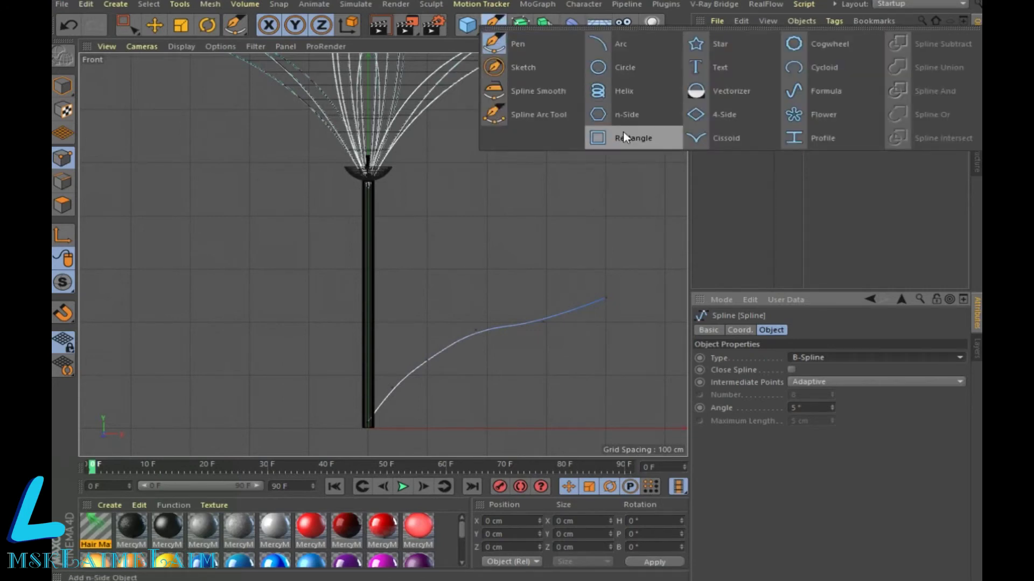
Step: Add a 10 × 10 cm Rectangle spline lying in the XZ plane
left_click(626, 138)
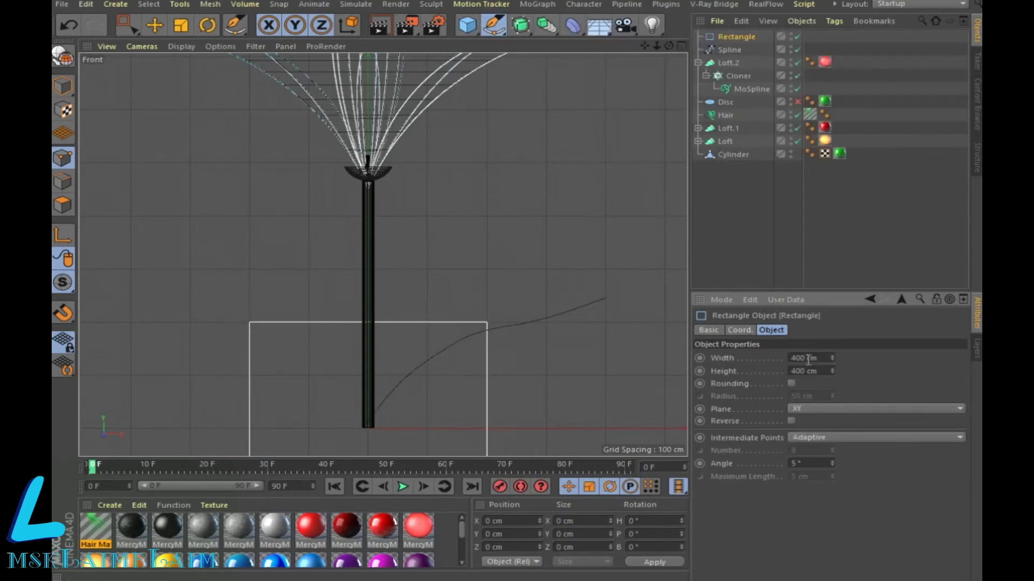
type("10")
key("Tab")
type("10")
key("Return")
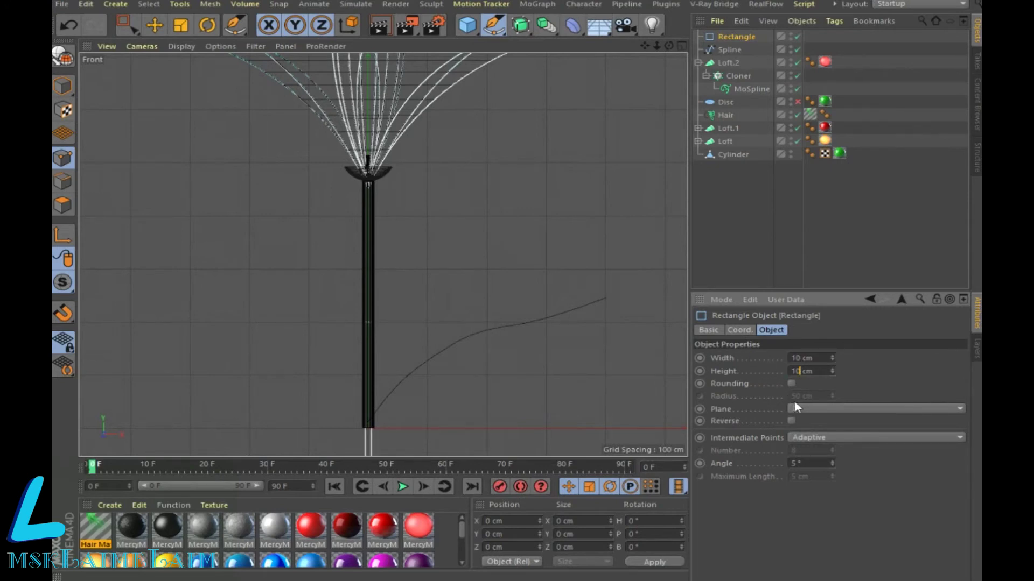
left_click(797, 408)
left_click(805, 447)
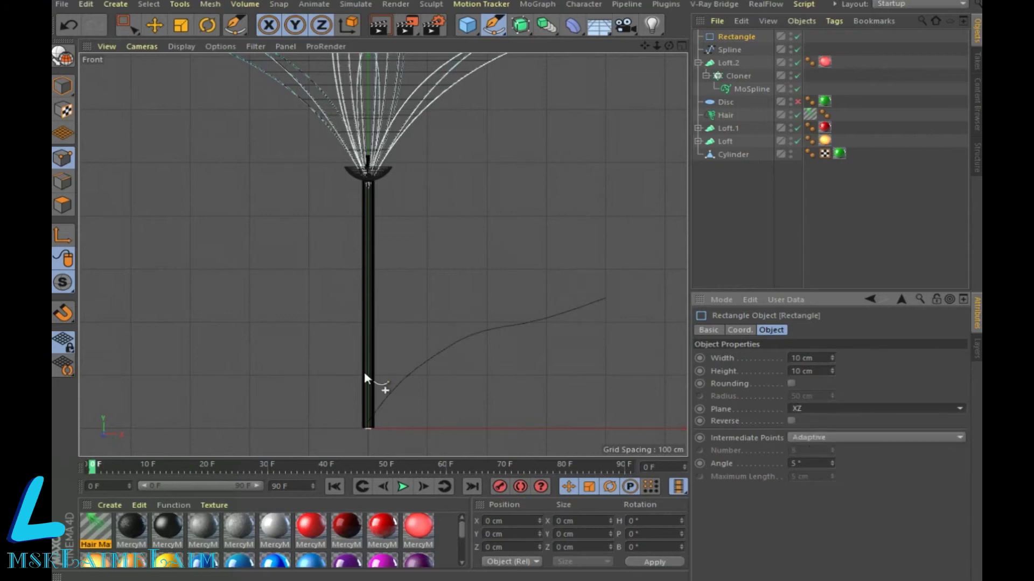
Step: Add a Sweep with the Rectangle as its profile and the Spline as its path
left_click_drag(529, 27, 572, 103)
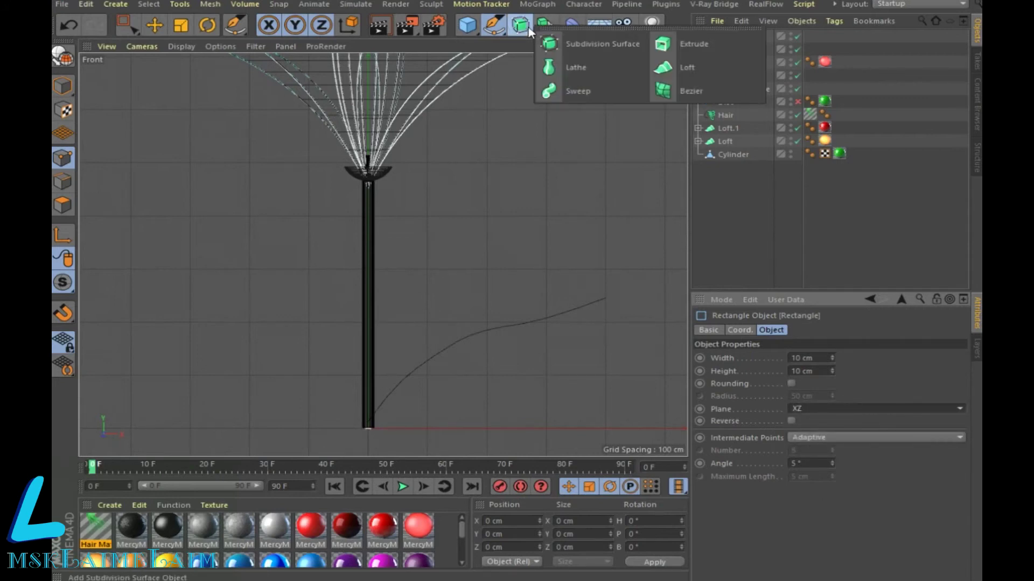
left_click(582, 98)
left_click_drag(745, 48, 736, 37)
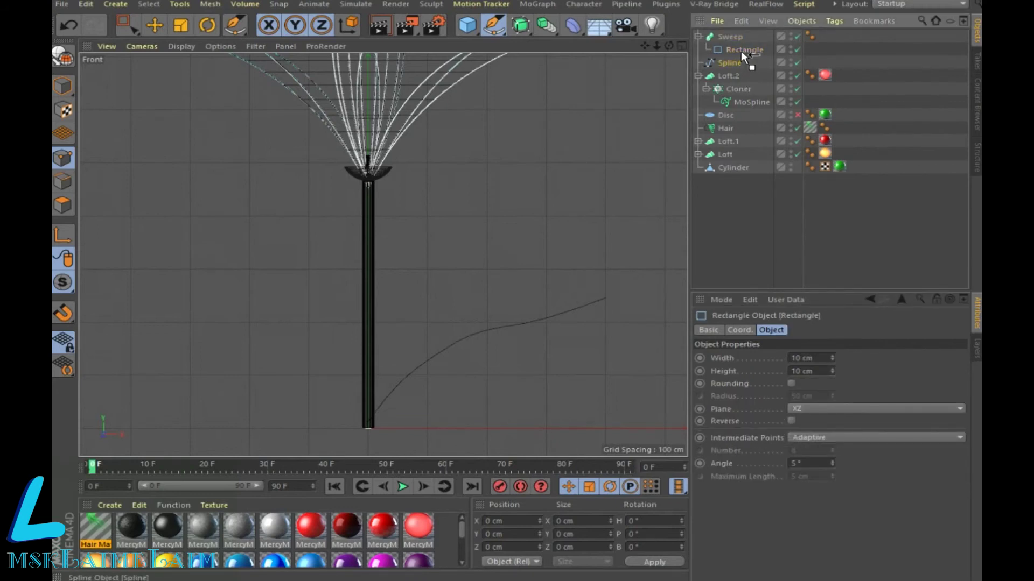
left_click_drag(742, 50, 744, 53)
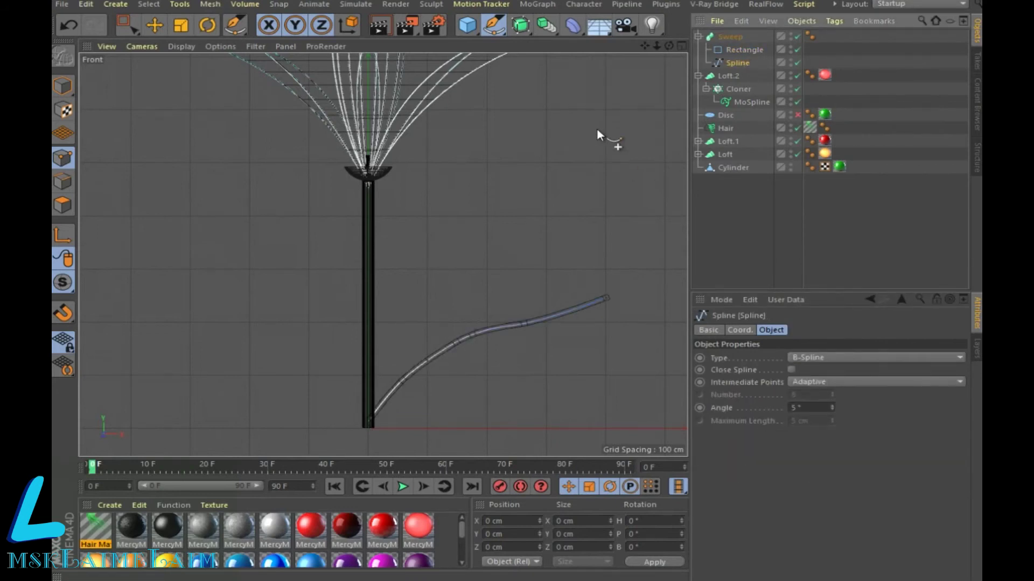
Step: Maximize the Perspective view, frame the leaf spline, and widen the Rectangle profile to 41 cm
left_click(682, 45)
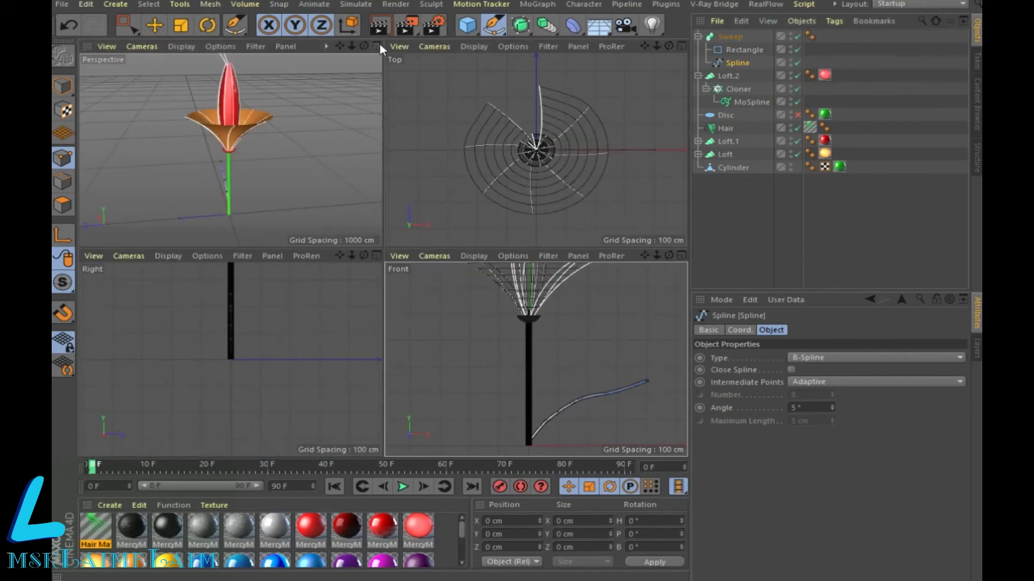
left_click(377, 45)
left_click_drag(668, 46, 160, 442)
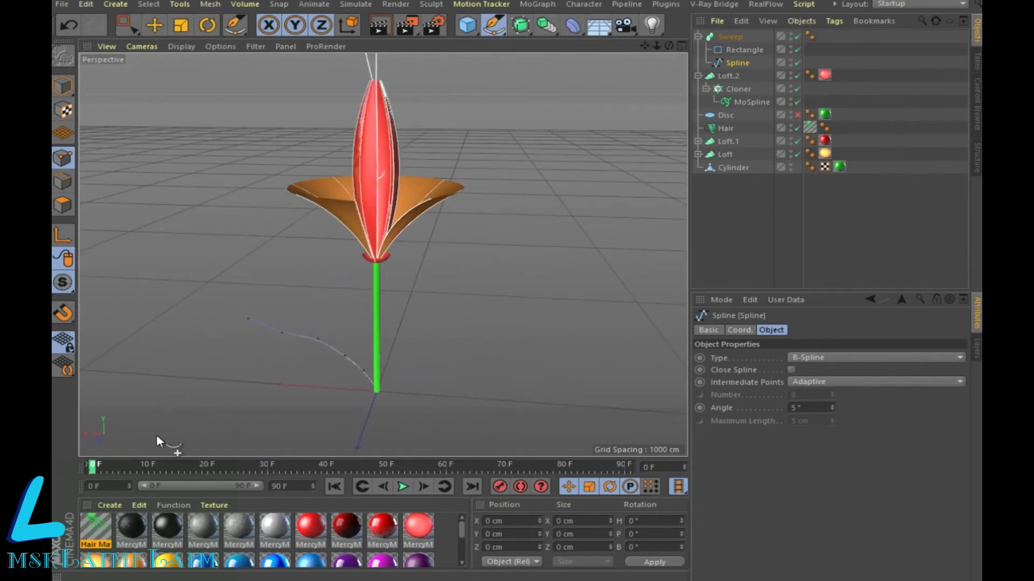
key("o")
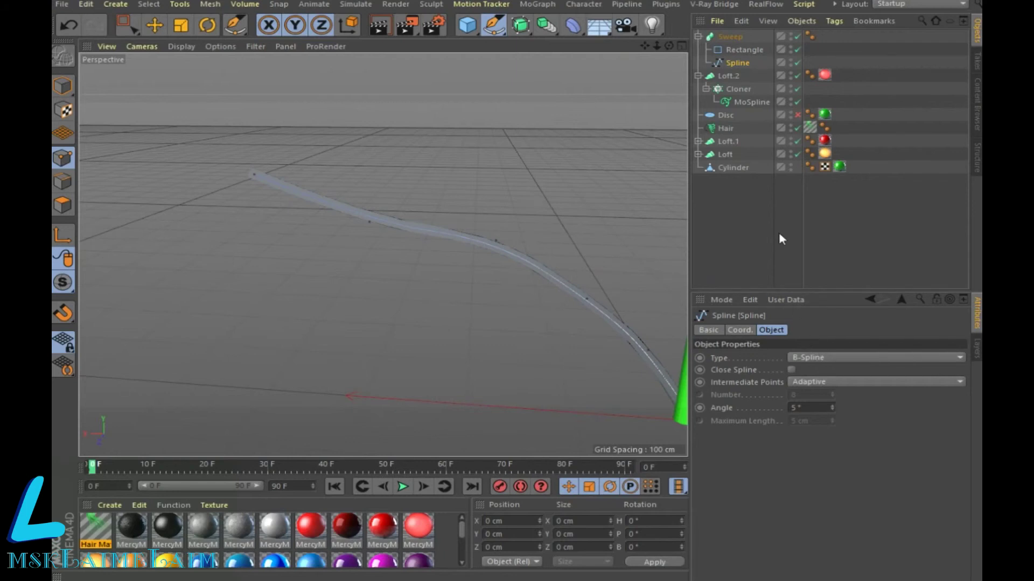
left_click(749, 50)
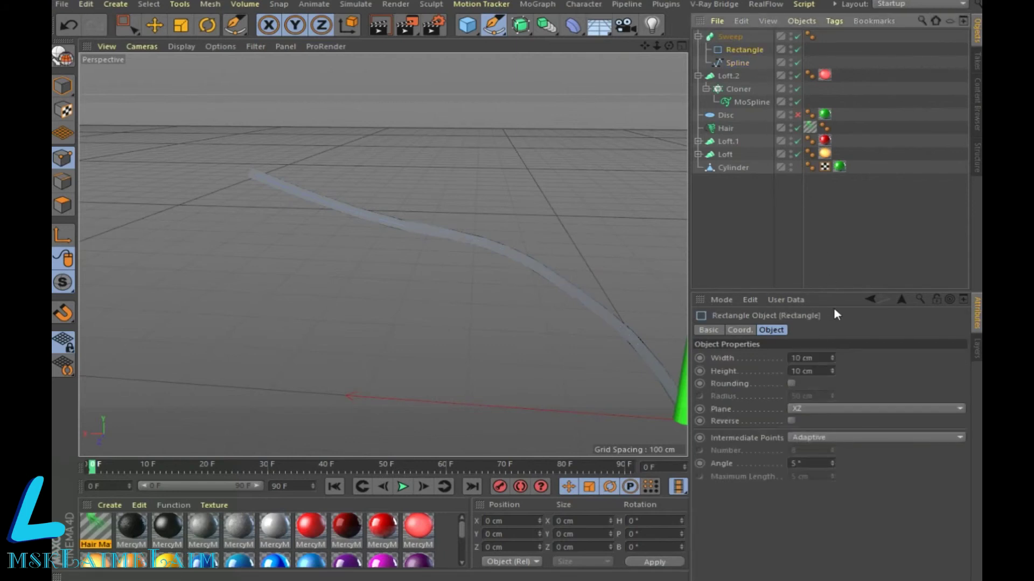
mouse_move(832, 358)
left_mouse_down()
mouse_move(846, 355)
mouse_move(832, 376)
mouse_move(832, 339)
left_mouse_up()
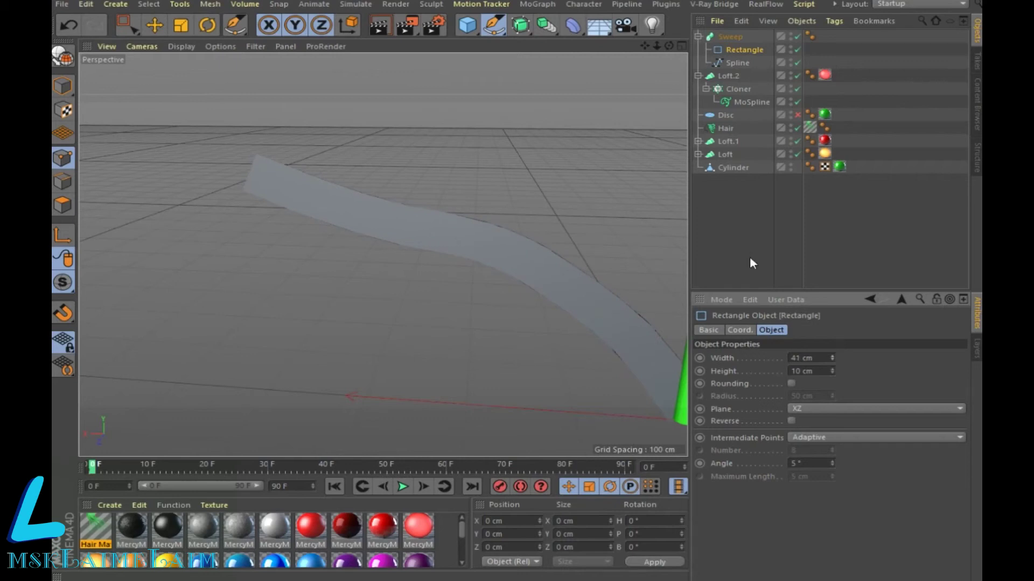
scroll(457, 528, "down", 3)
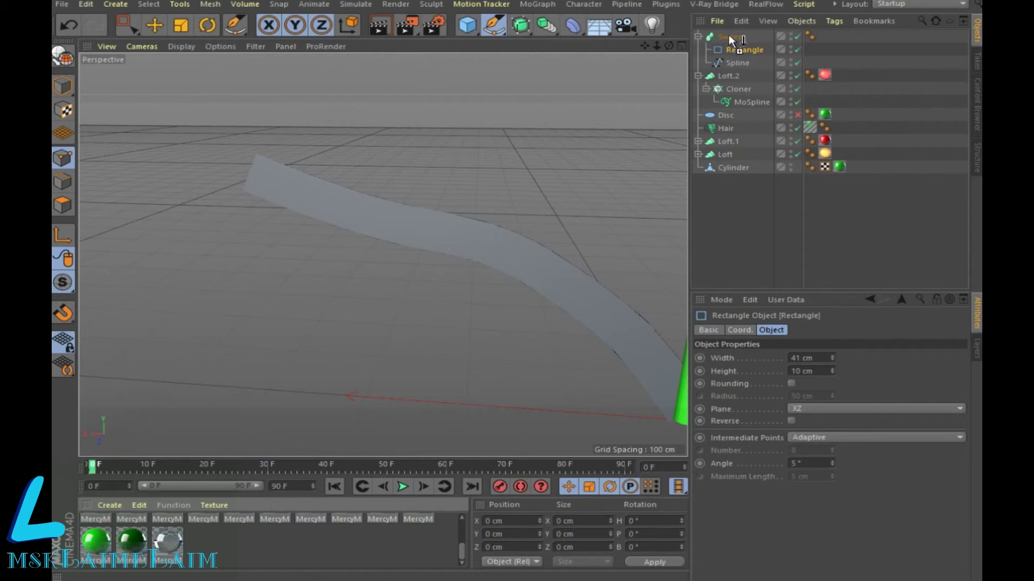
Step: Apply the green material to the Sweep leaf
left_click_drag(720, 53, 730, 38)
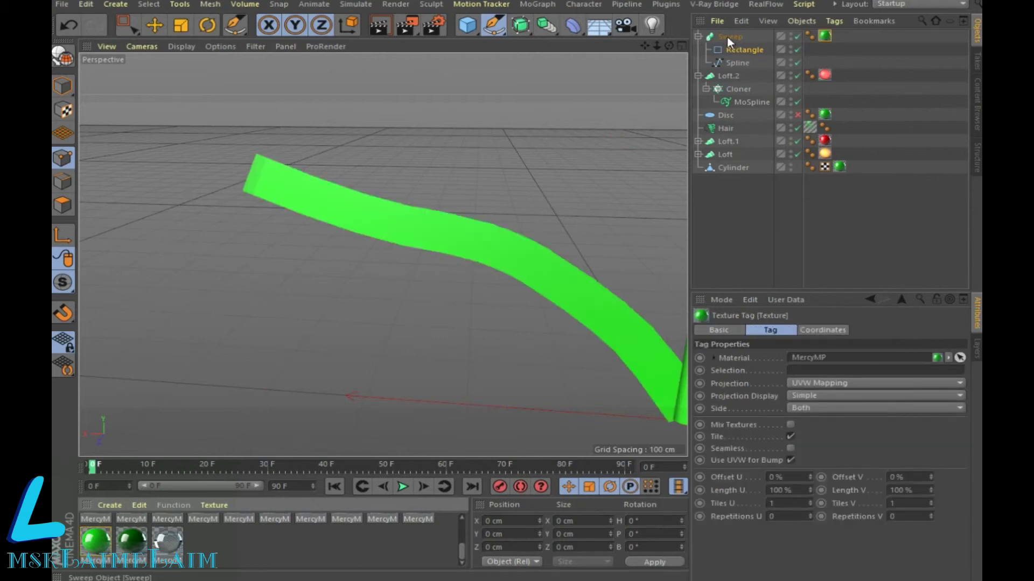
left_click(727, 38)
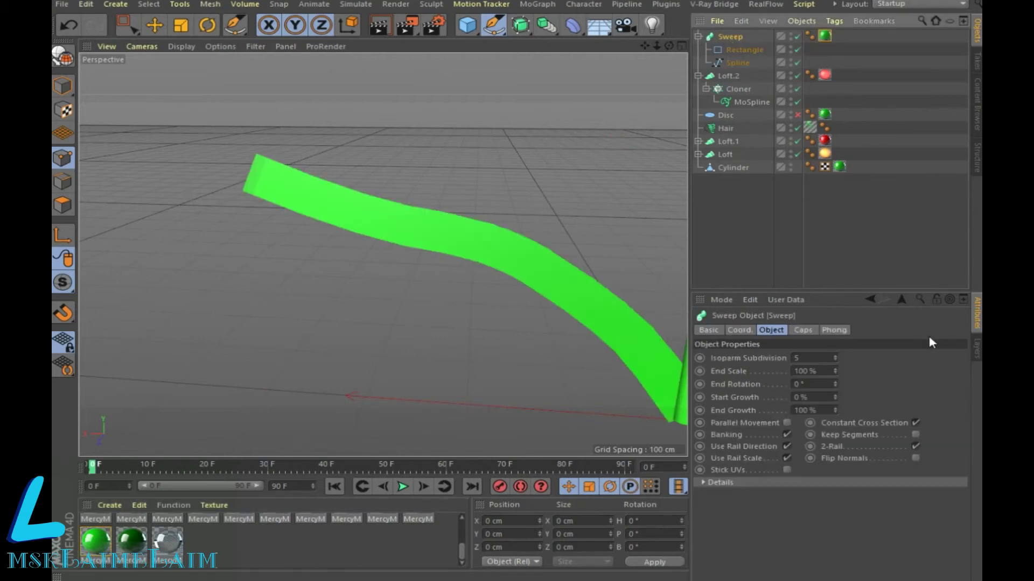
left_click(803, 331)
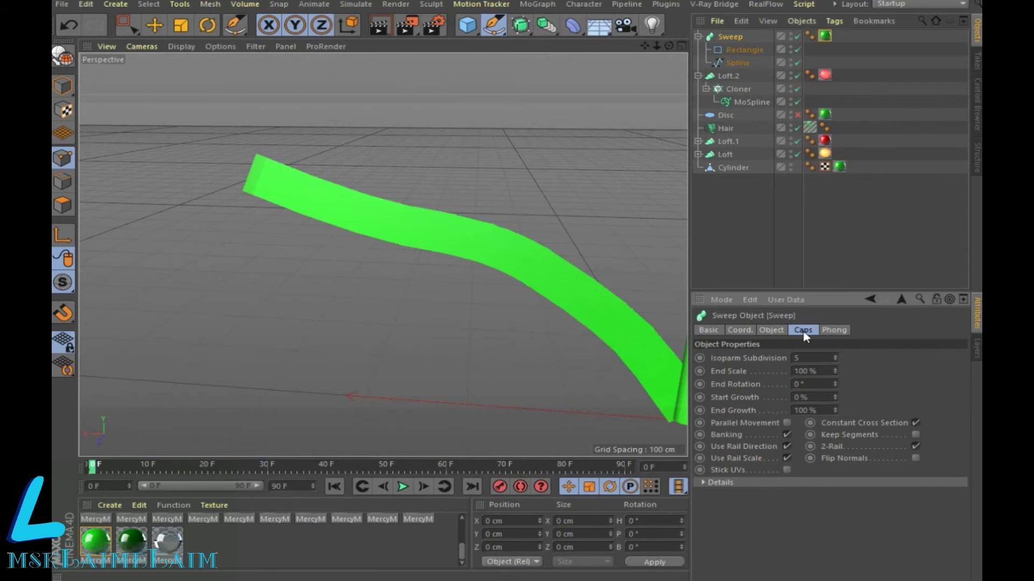
left_click(775, 331)
Step: Edit the Sweep's Scale and Rotation detail curves so the leaf tapers and twists
left_click(702, 483)
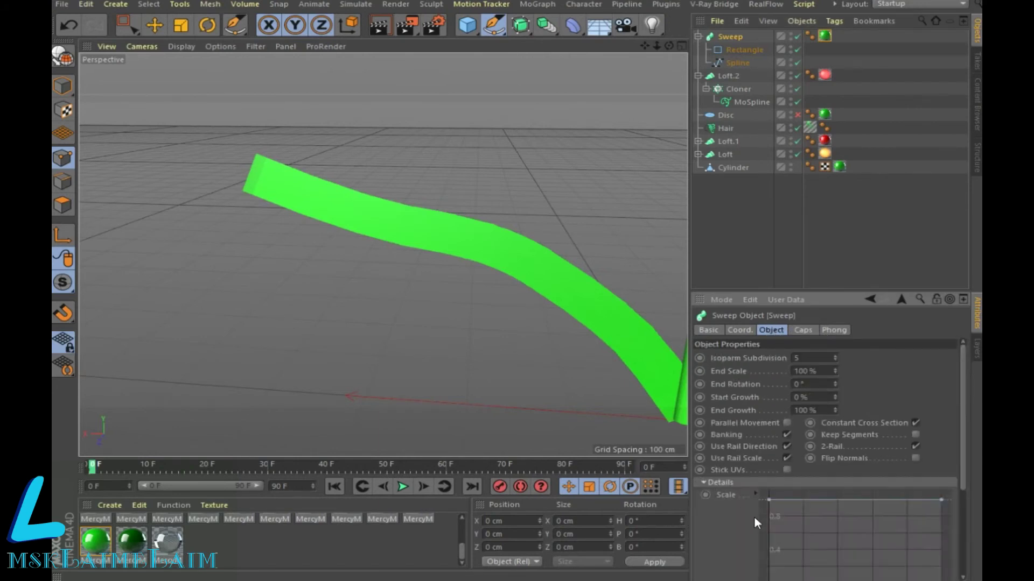
left_click_drag(769, 501, 763, 541)
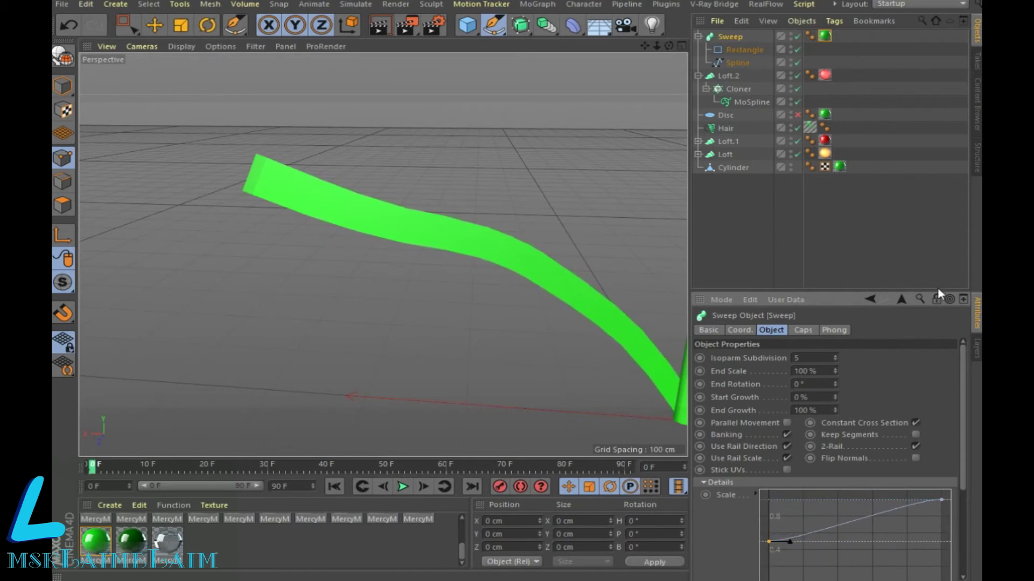
scroll(966, 473, "down", 3)
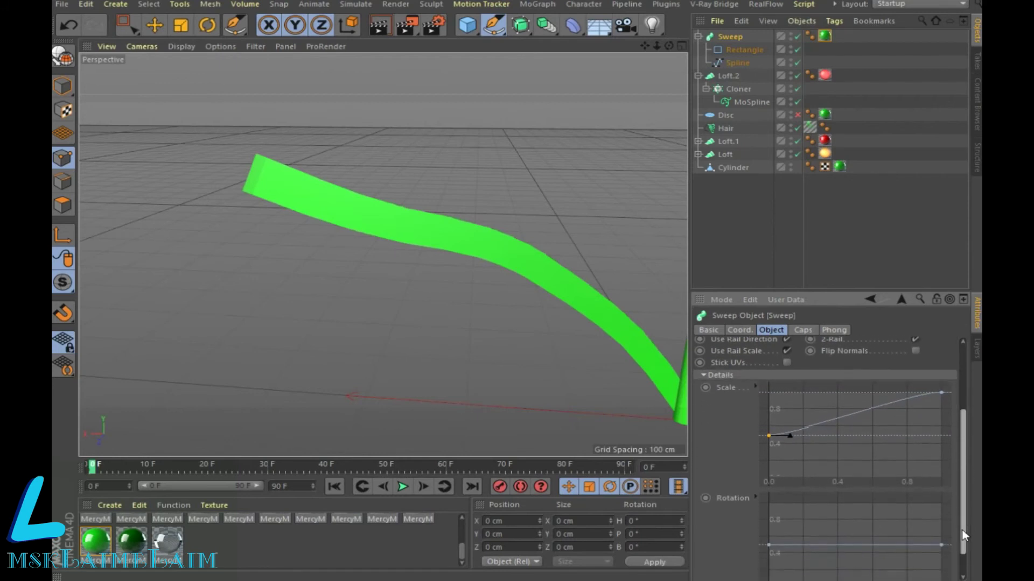
scroll(948, 506, "down", 2)
mouse_move(942, 509)
left_mouse_down()
mouse_move(958, 462)
mouse_move(950, 500)
mouse_move(949, 486)
left_mouse_up()
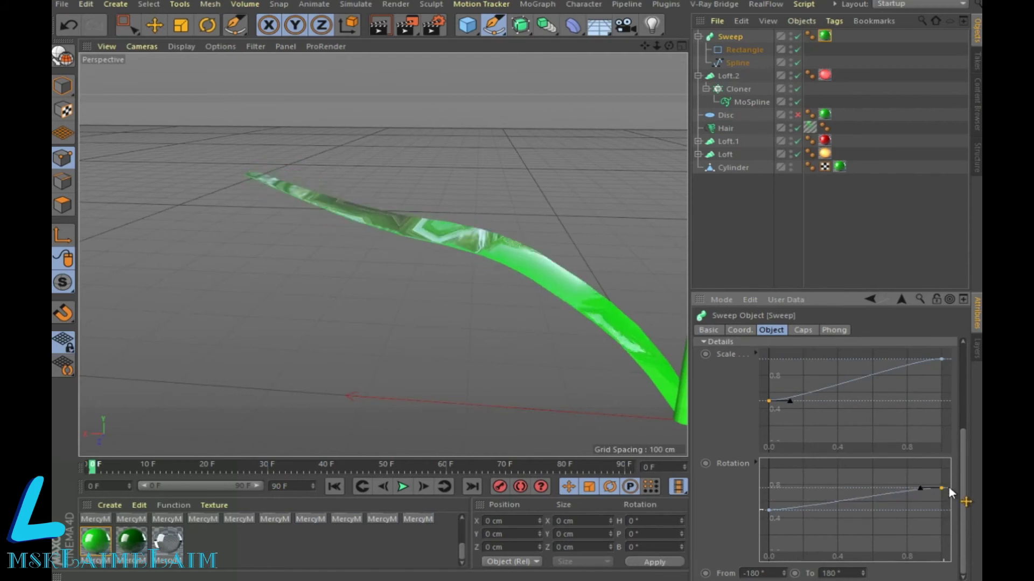
left_click_drag(942, 359, 956, 422)
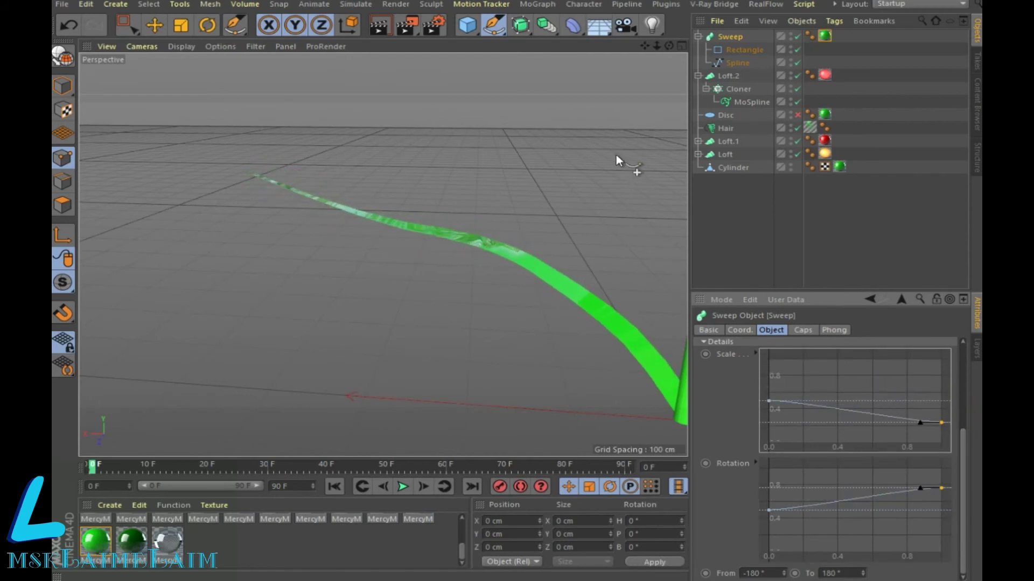
left_click_drag(647, 51, 386, 253, "alt")
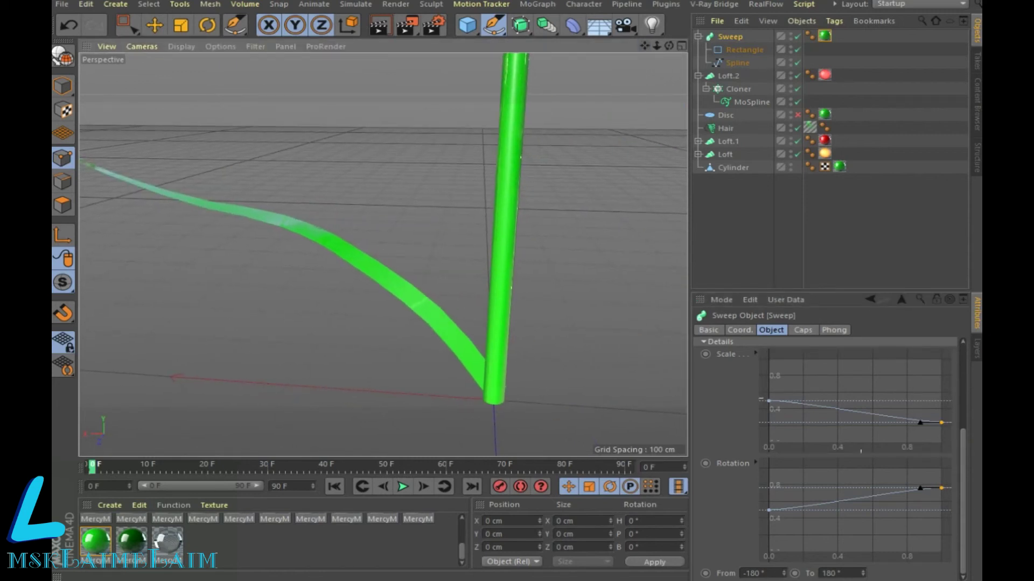
scroll(386, 253, "down", 5)
left_click_drag(386, 276, 482, 224, "alt")
middle_click_drag(633, 52, 383, 257, "alt")
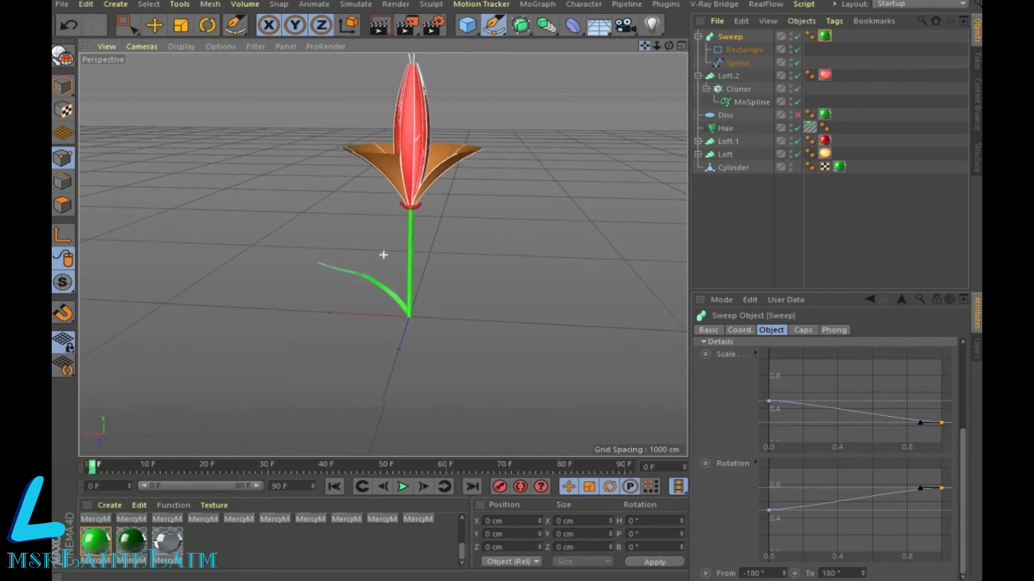
Step: Nest the Sweep under a new Symmetry object to mirror the leaf, then render a preview
left_click(697, 37)
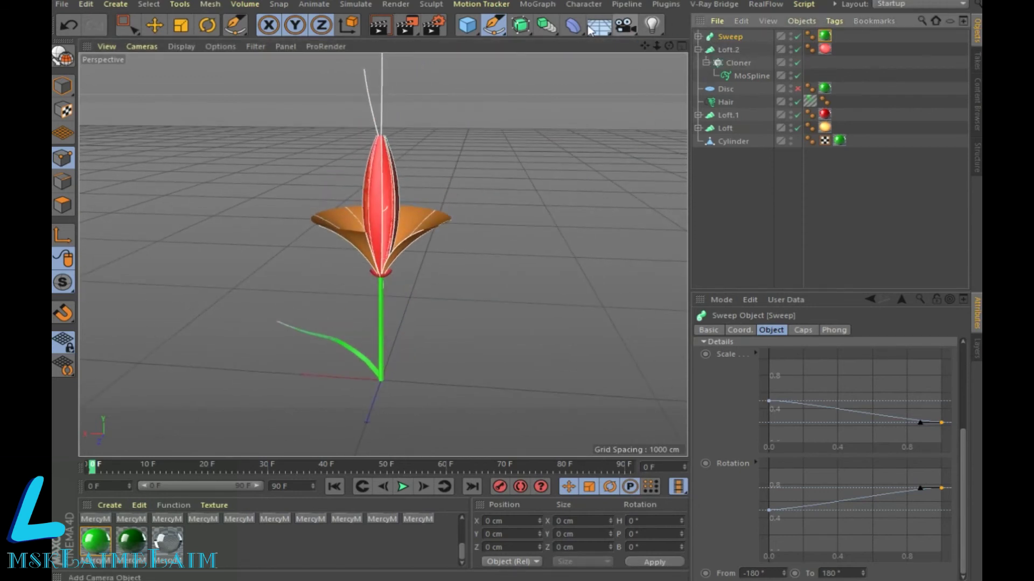
left_click(546, 26)
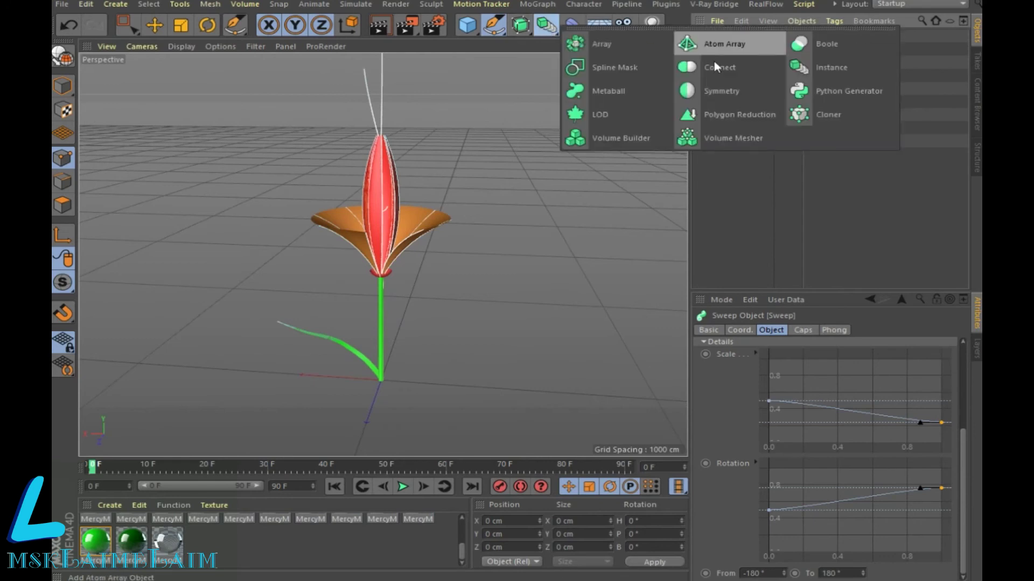
left_click(726, 89)
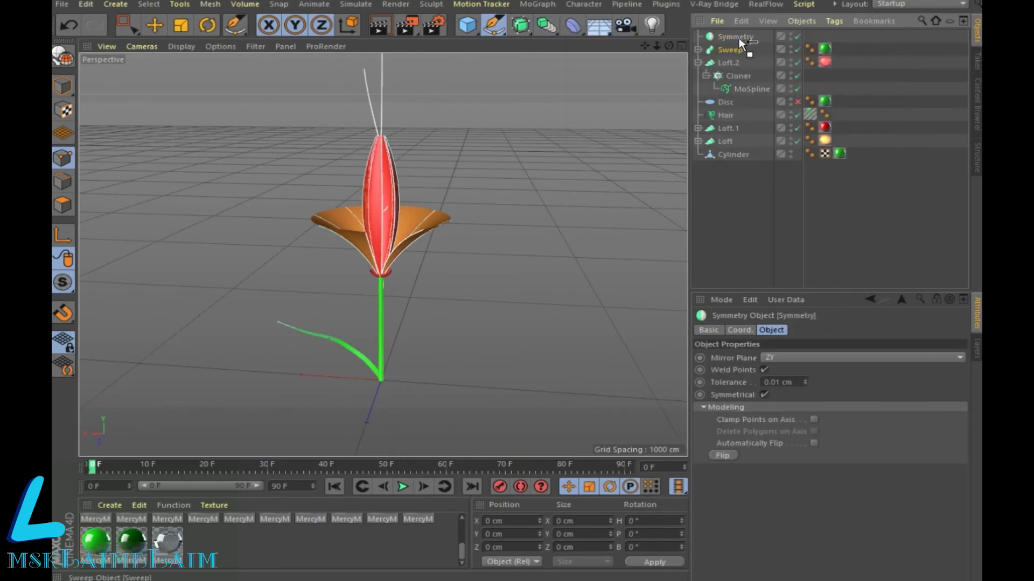
left_click_drag(738, 40, 739, 34)
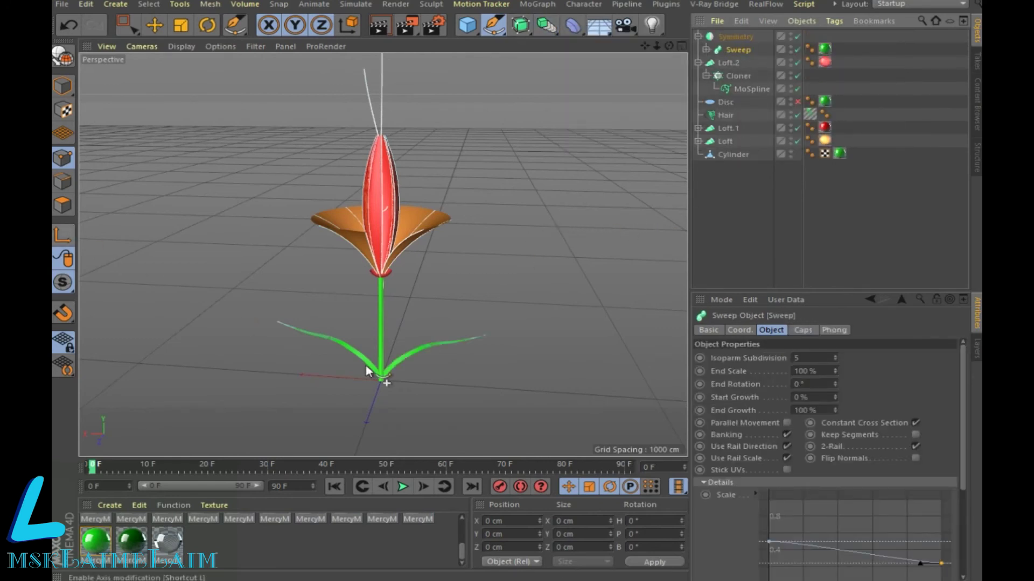
left_click(371, 28)
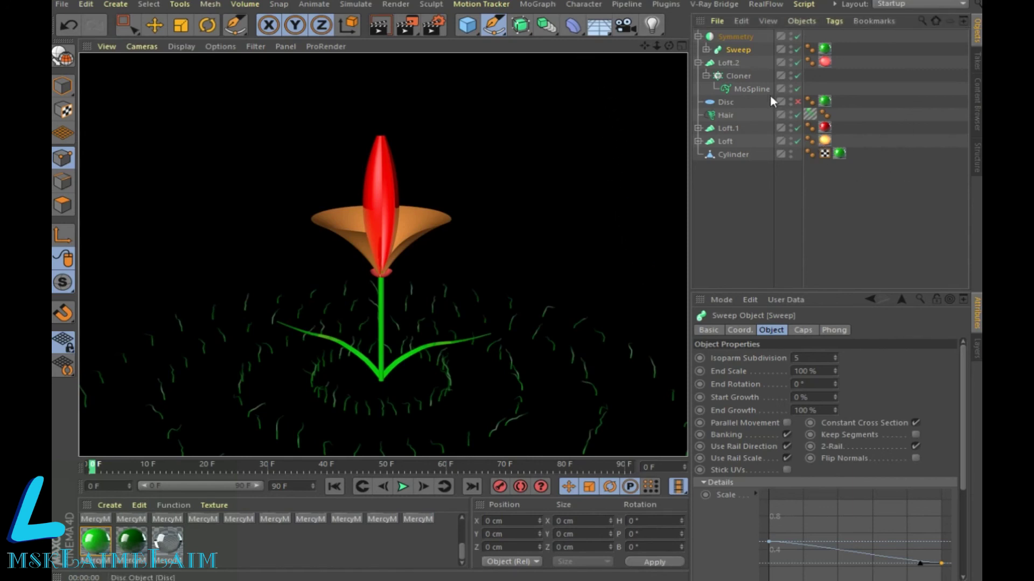
Step: Enable the grassy Disc in renders, add a Sky object, and render the flower
left_click(797, 102)
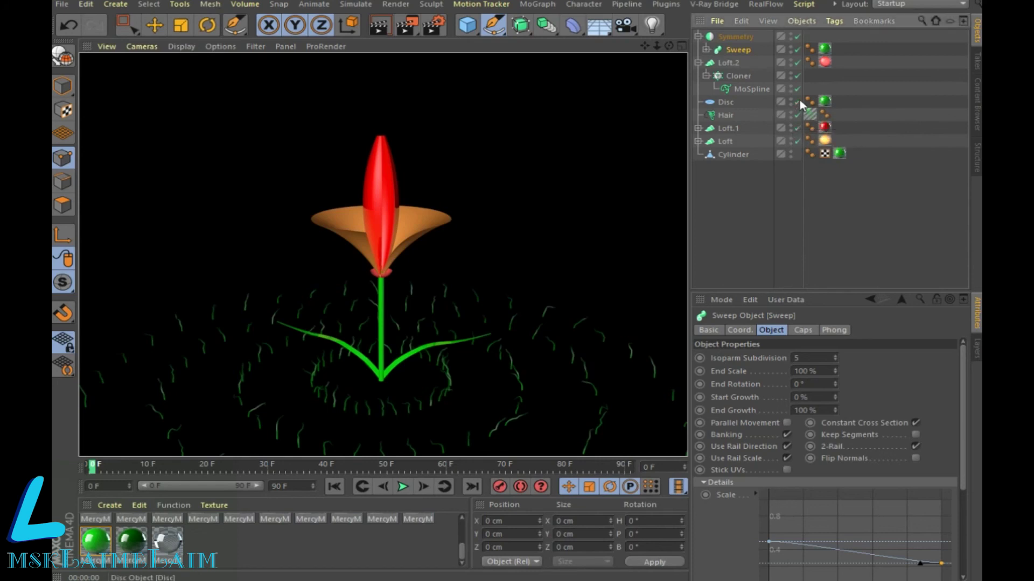
left_click(377, 25)
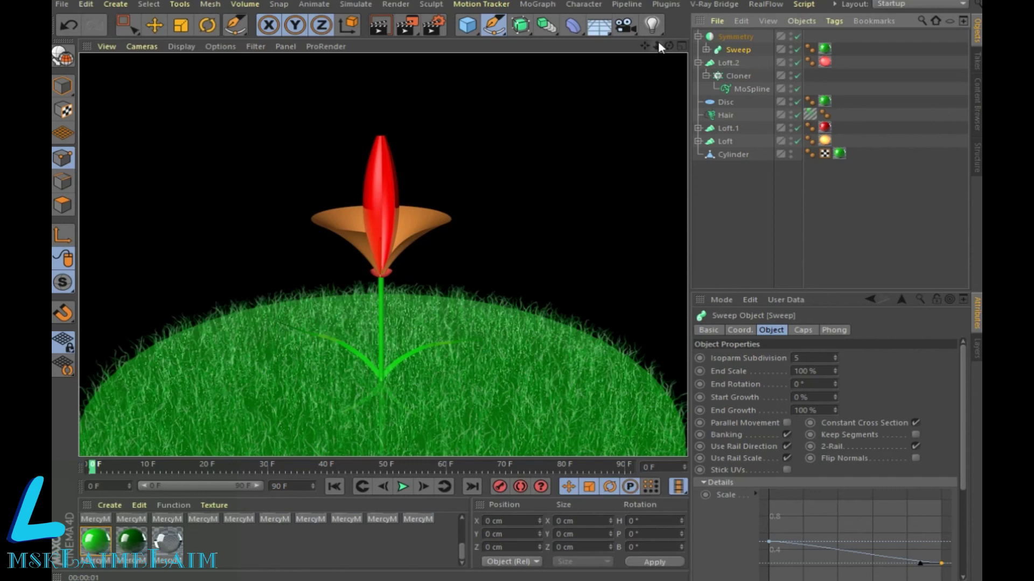
left_click_drag(579, 31, 676, 62)
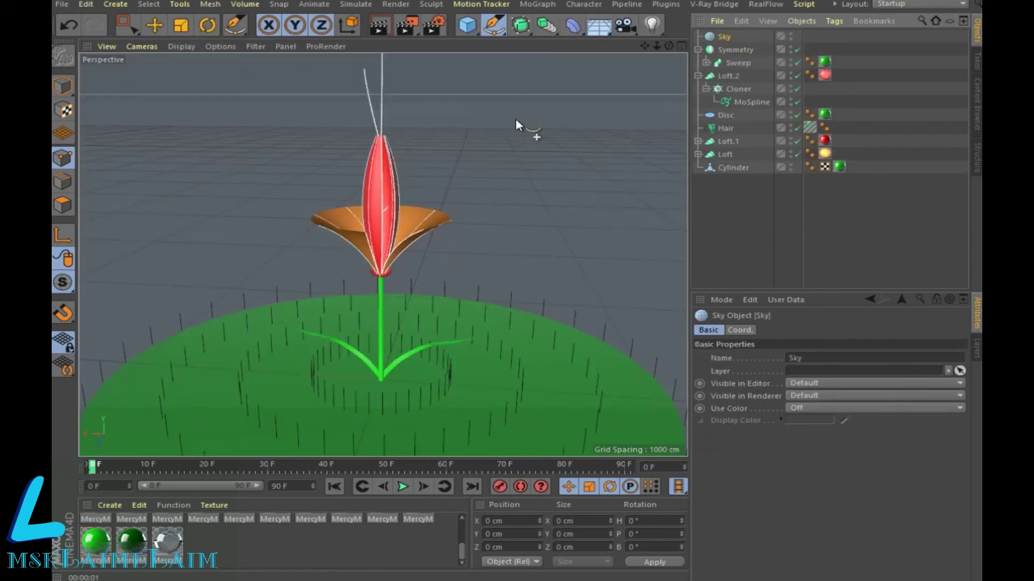
left_click(380, 25)
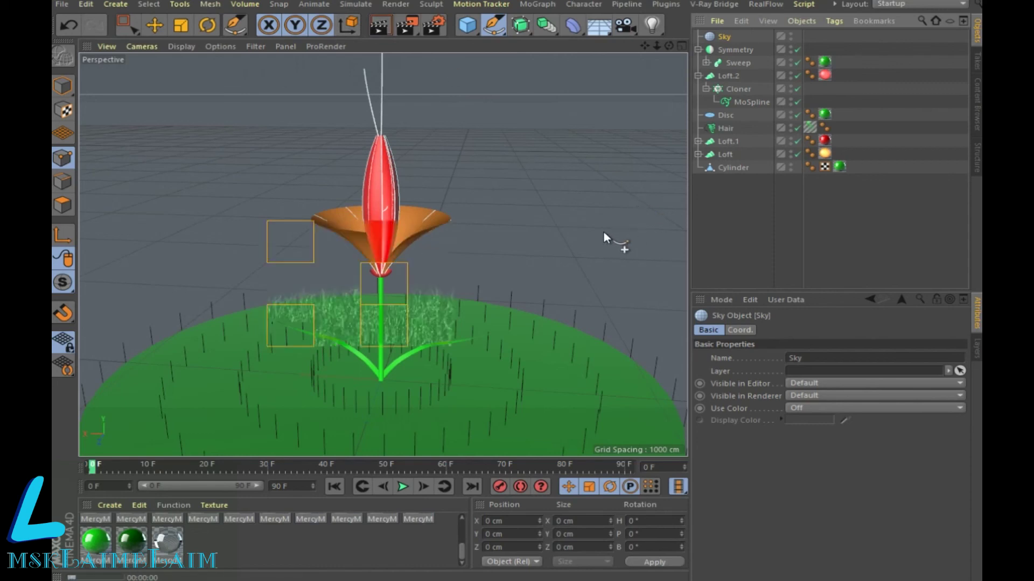